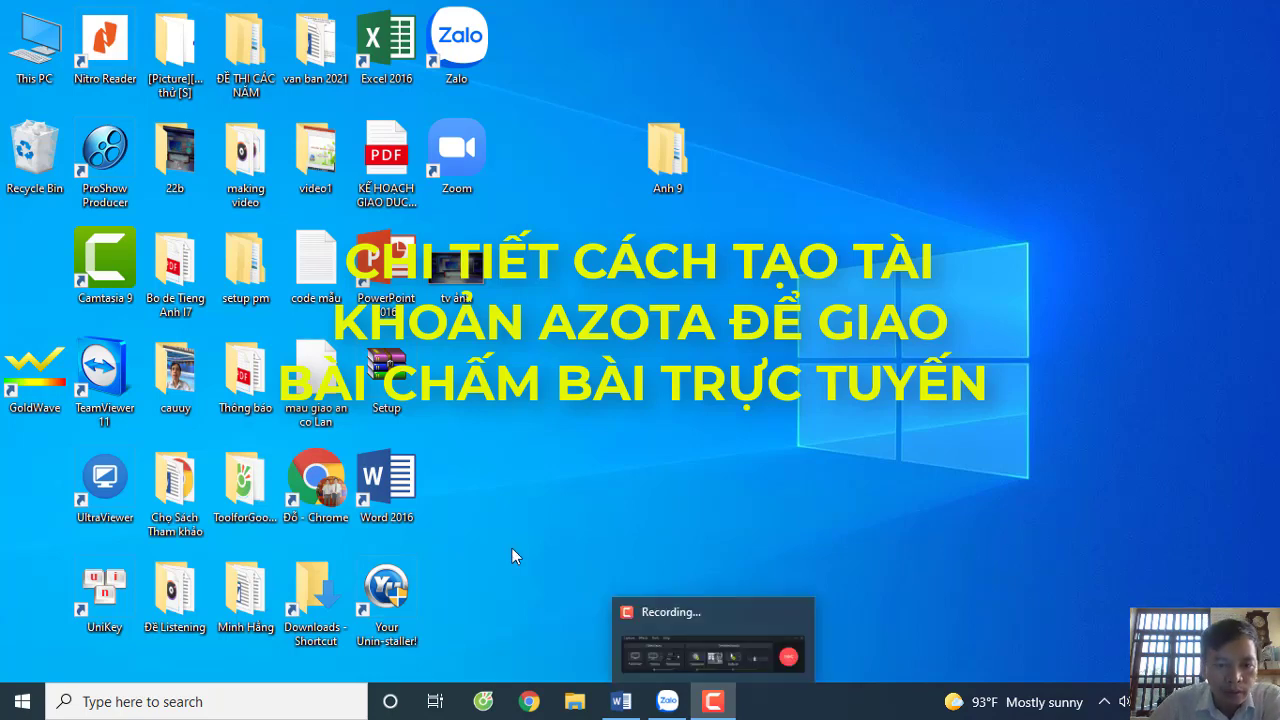
- Launch Chrome from its desktop shortcut's context menu
right_click(327, 476)
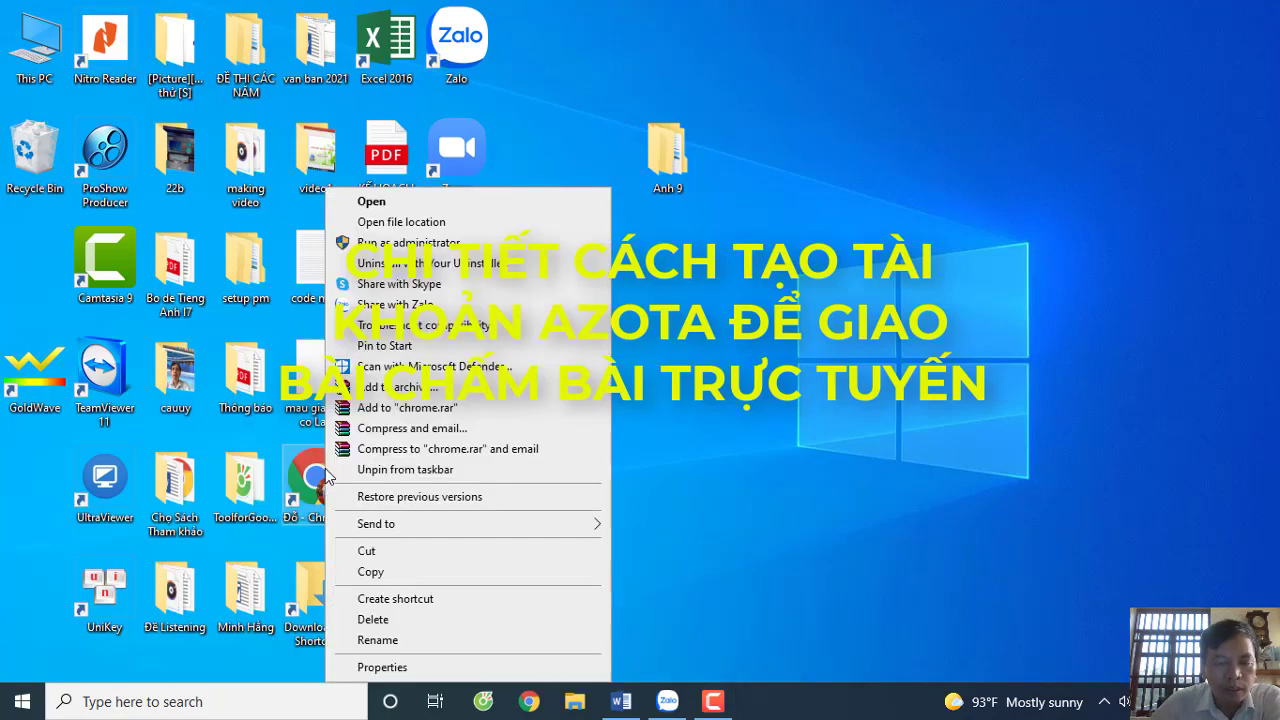
left_click(372, 202)
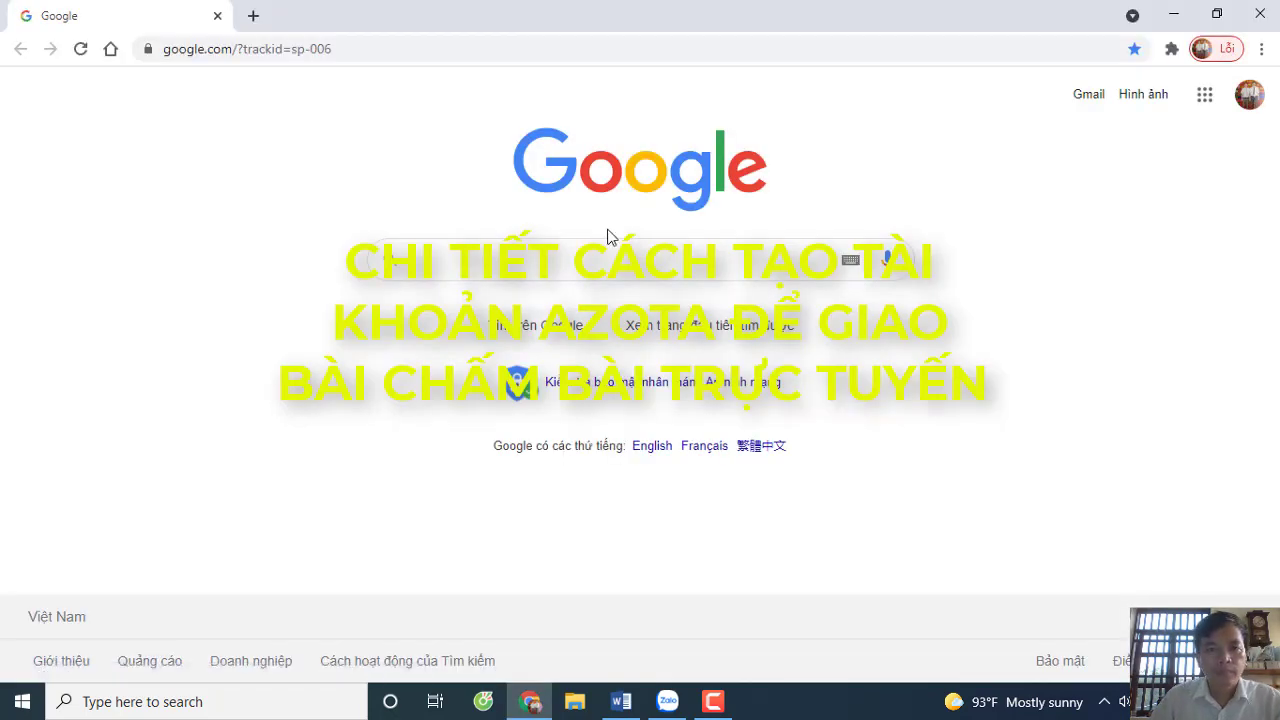
- Search Google for 'cac buoc tao tai khoan azota'
left_click(386, 49)
key("BackSpace")
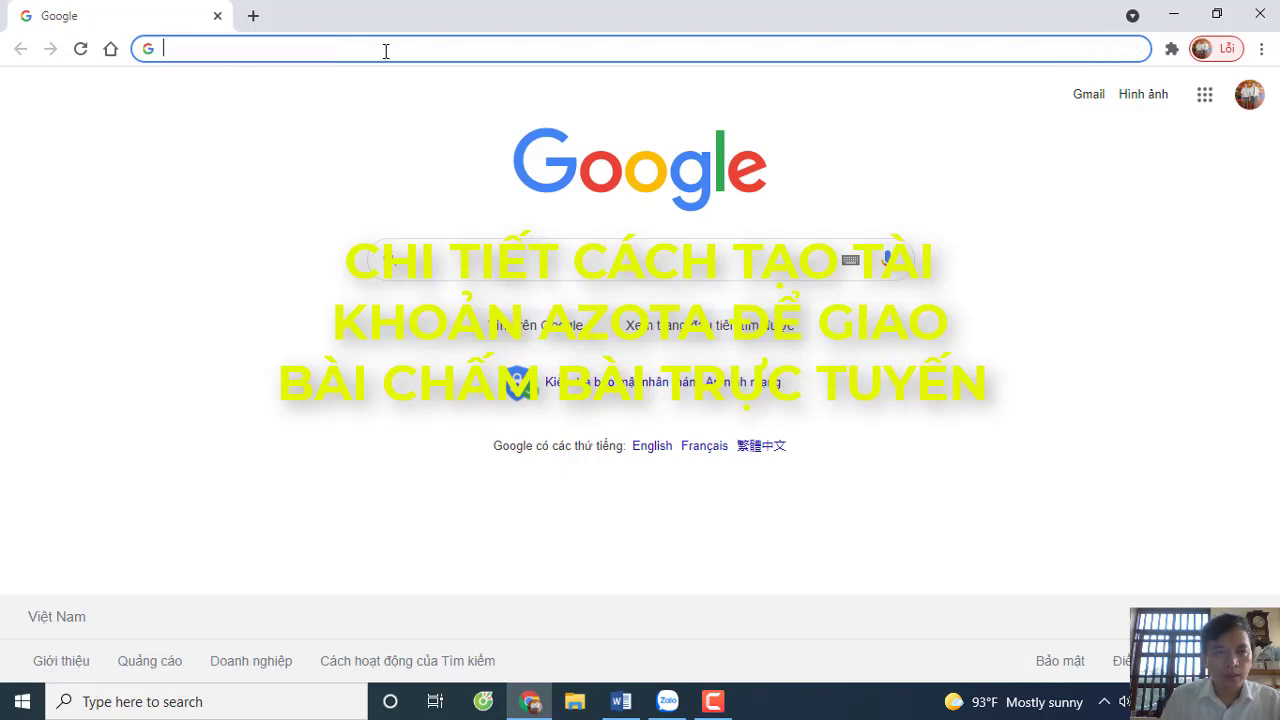
type("c")
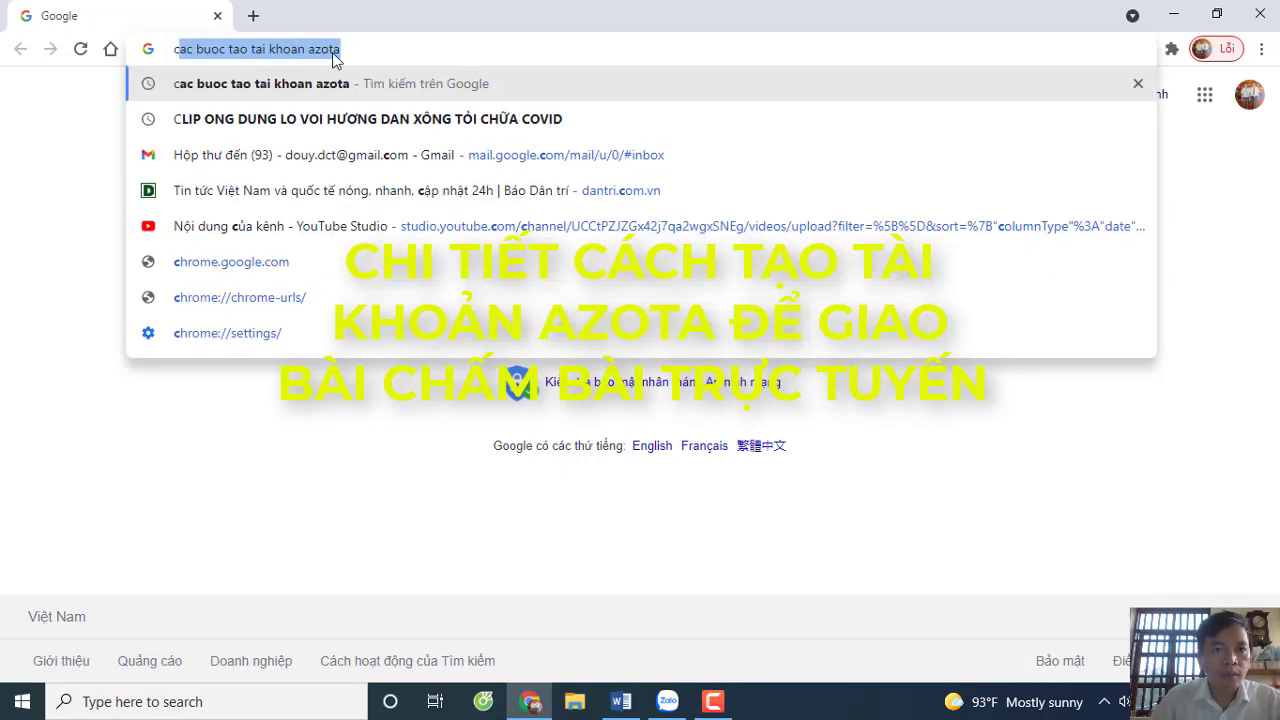
key("Return")
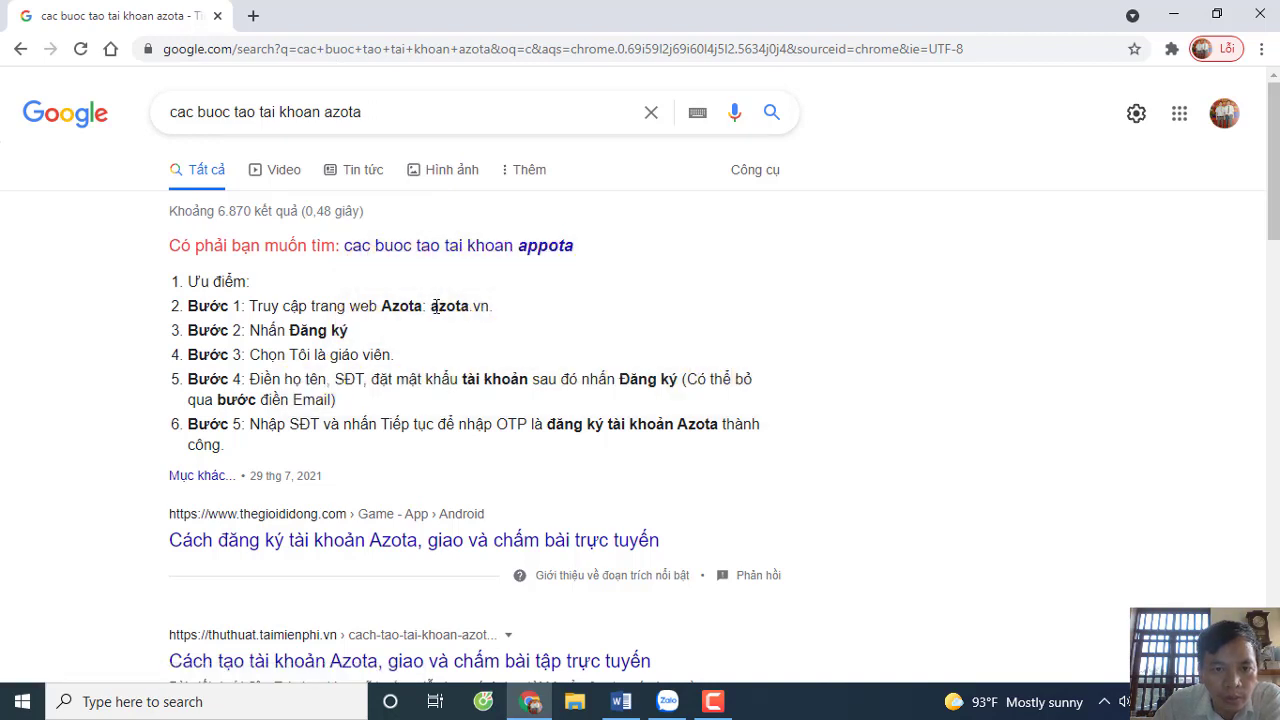
- Copy azota.vn. from the result snippet and paste it into the cleared address bar
left_click_drag(431, 306, 502, 313)
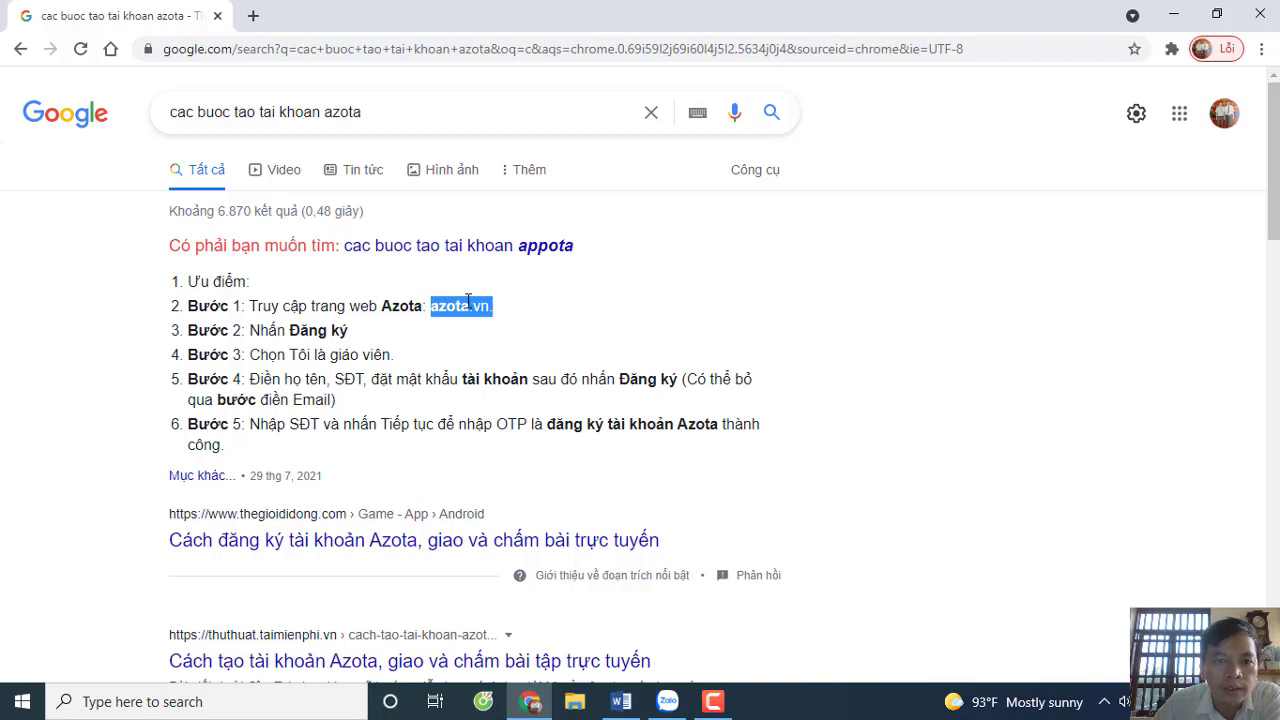
right_click(468, 306)
left_click(525, 317)
left_click(409, 44)
key("BackSpace")
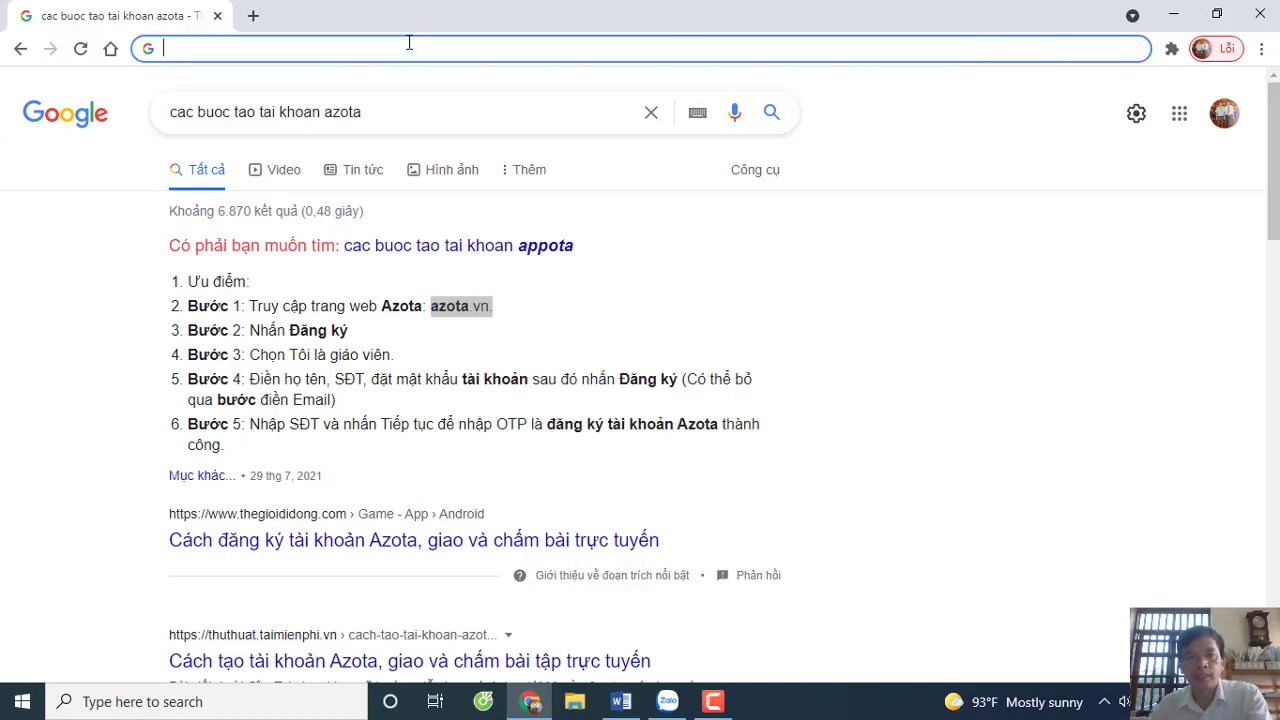
right_click(235, 53)
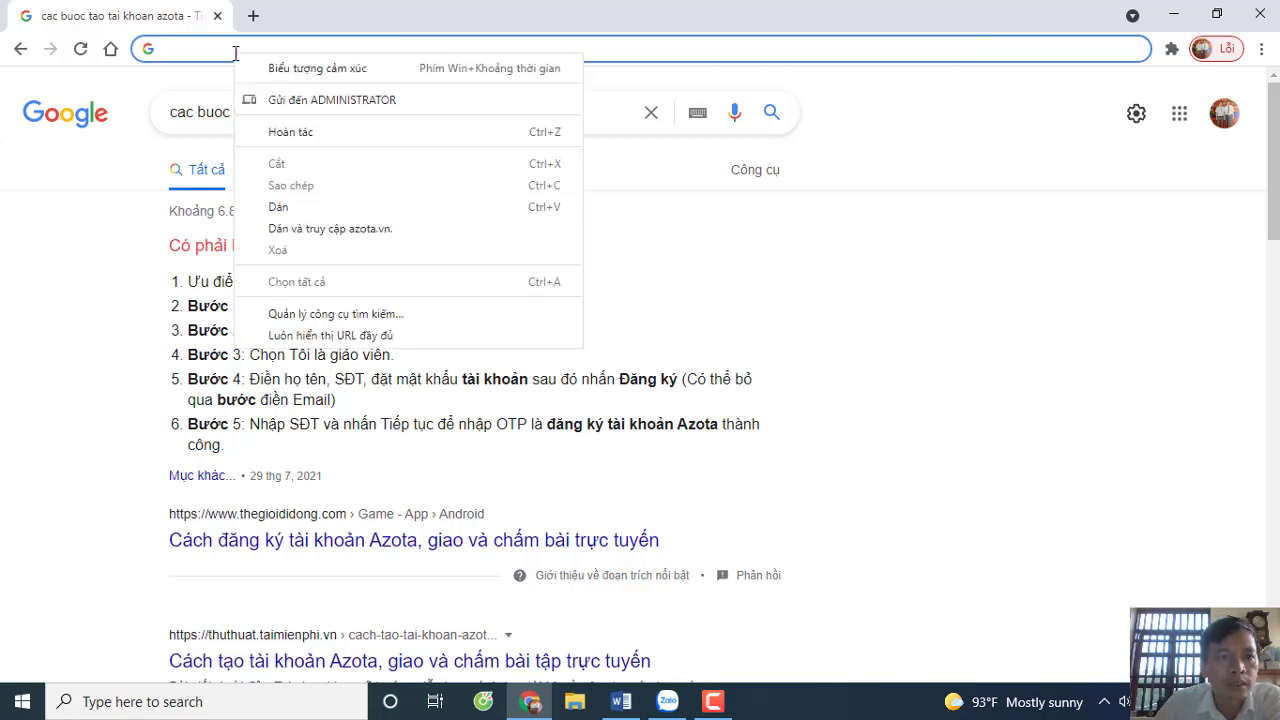
left_click(288, 208)
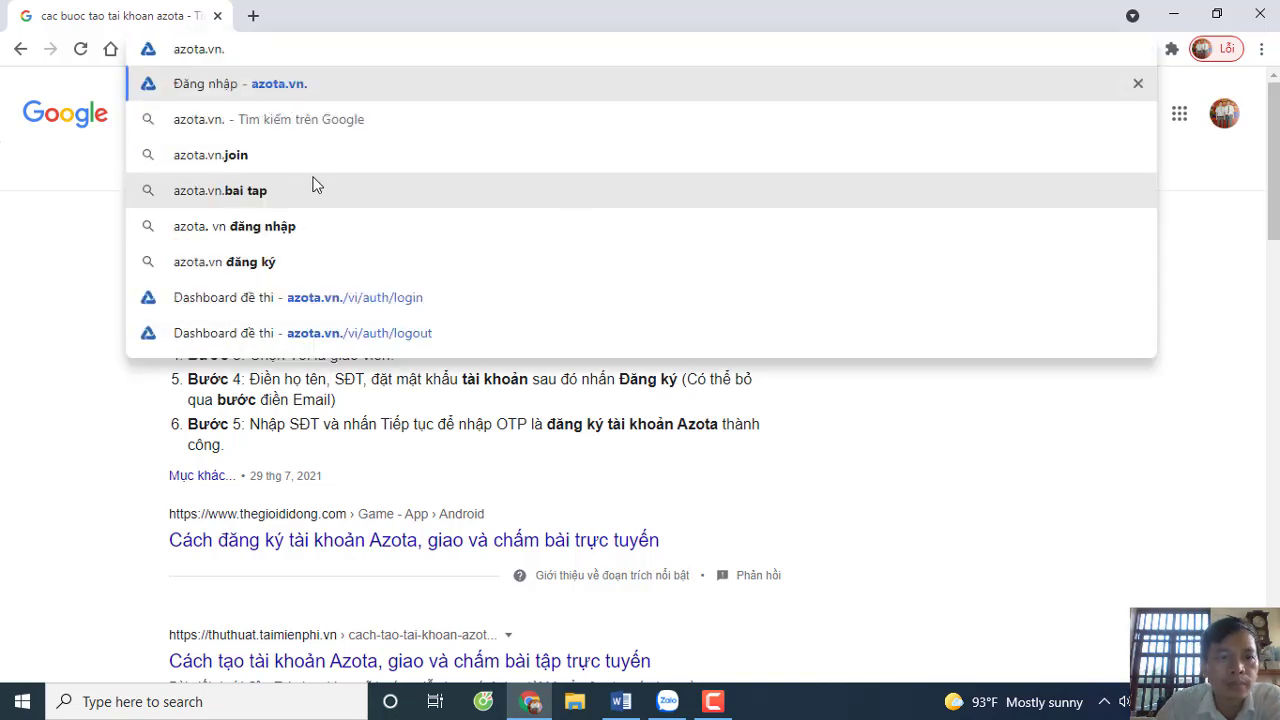
- Go to azota.vn. and open the Đăng Ký registration page
left_click(235, 90)
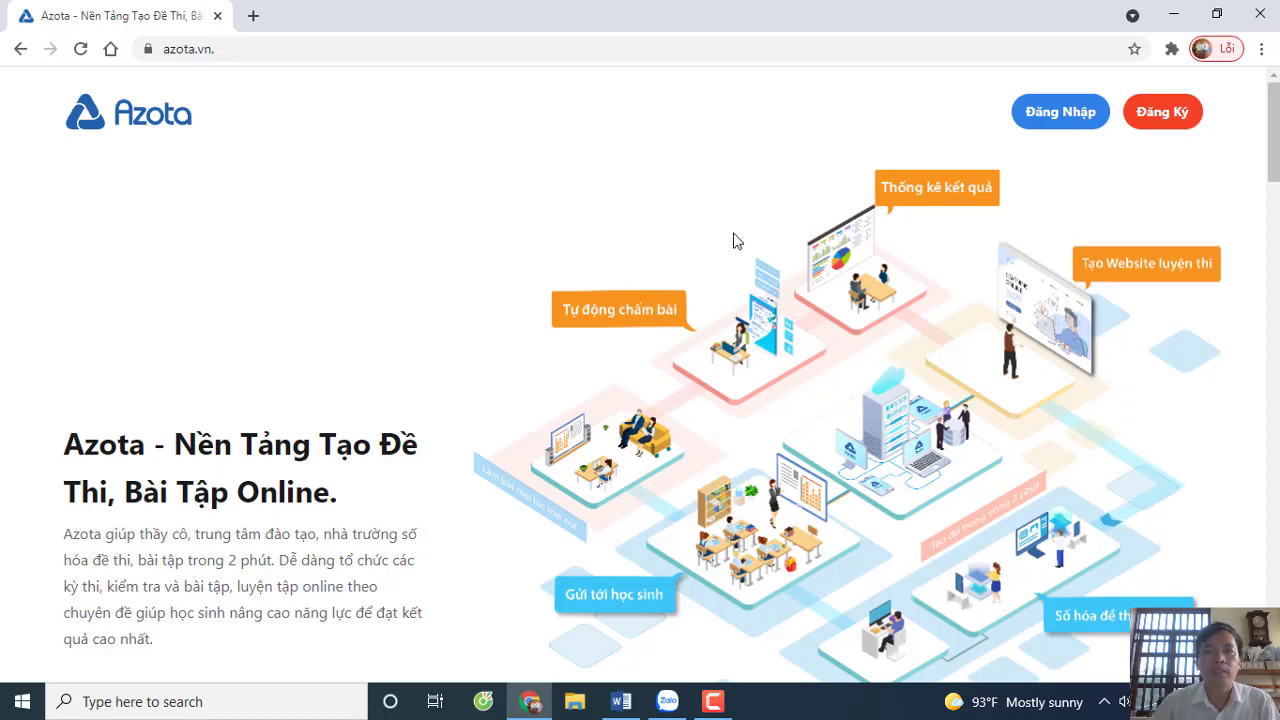
left_click(1162, 113)
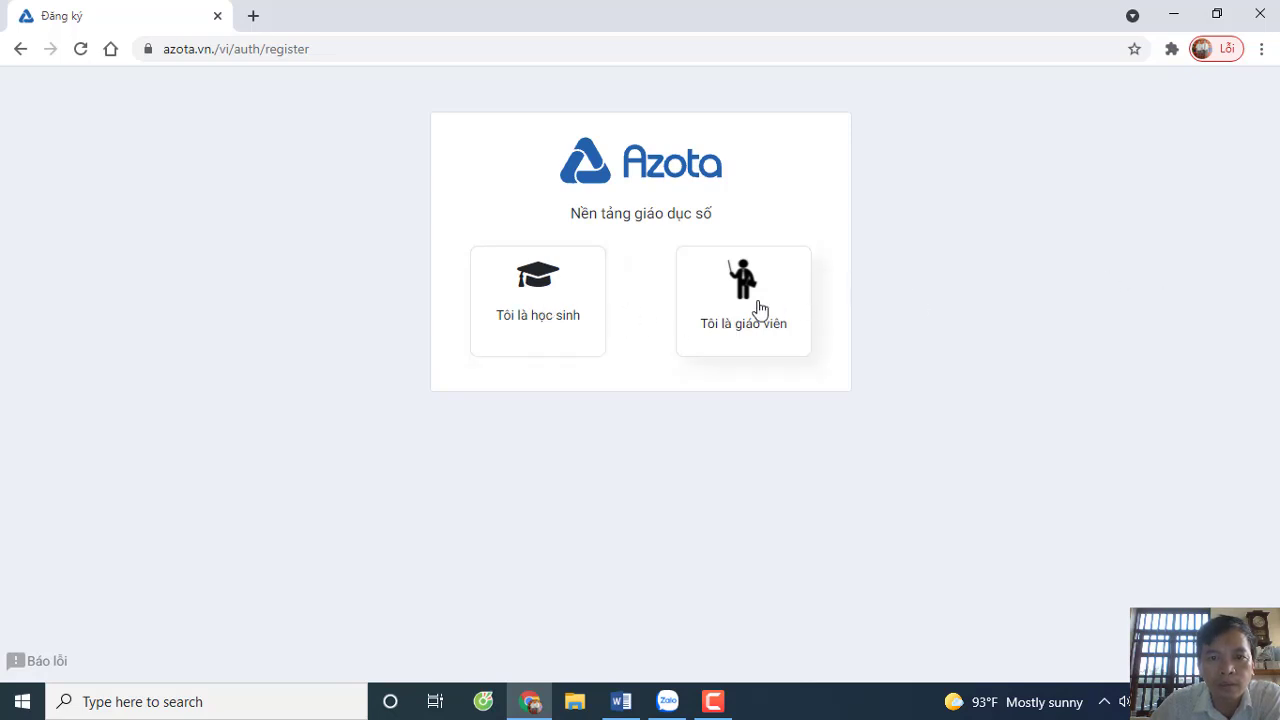
- Choose 'Tôi là giáo viên', enter the teacher's full name and phone number, then switch to Word
left_click(756, 309)
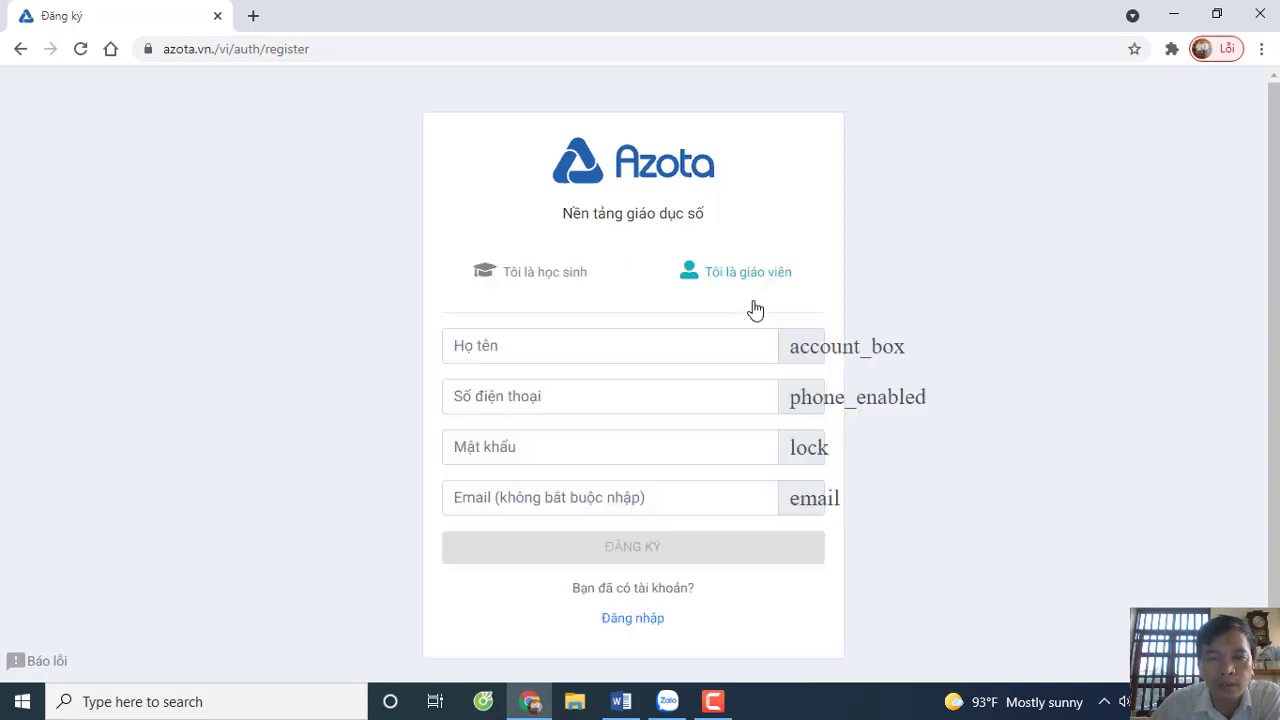
left_click(578, 345)
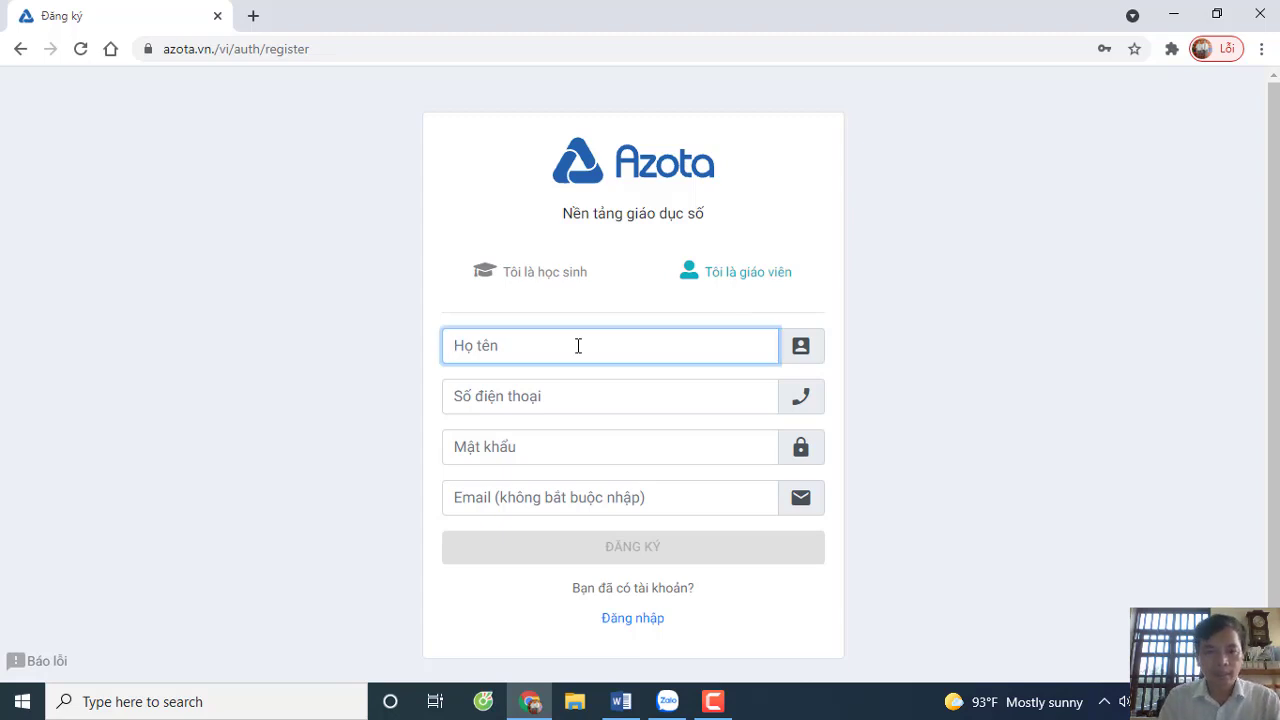
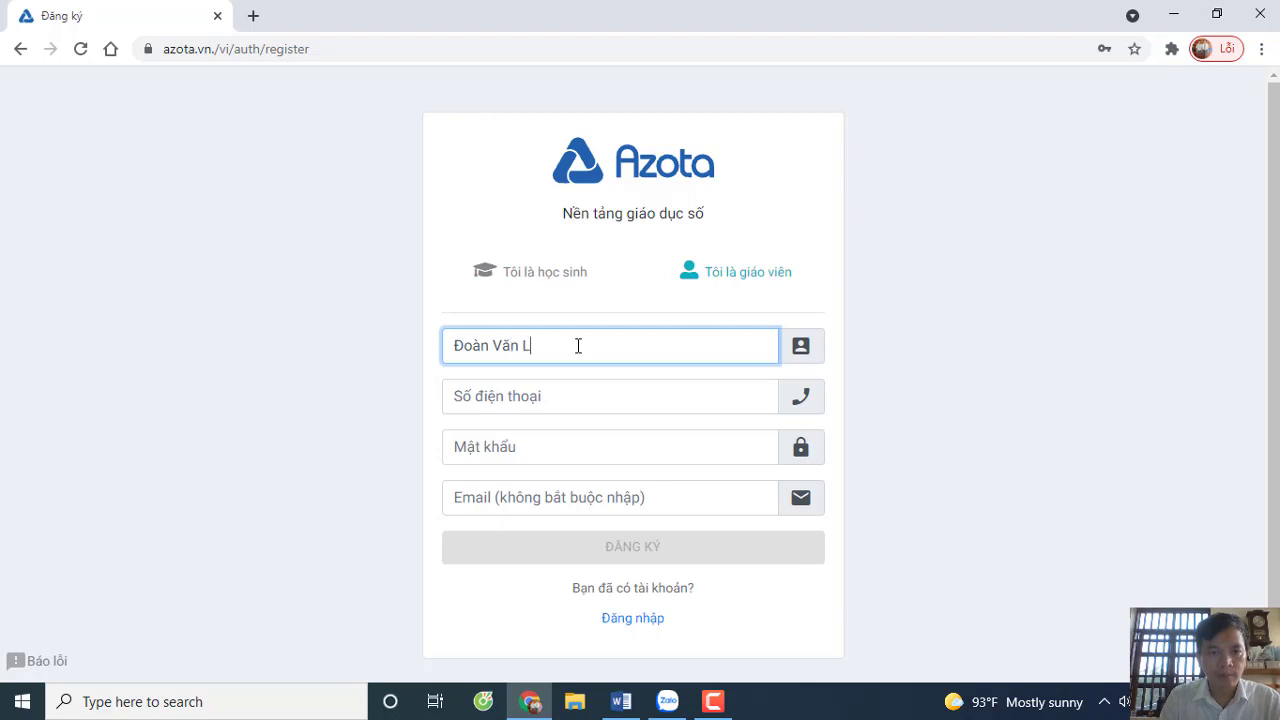
left_click(535, 405)
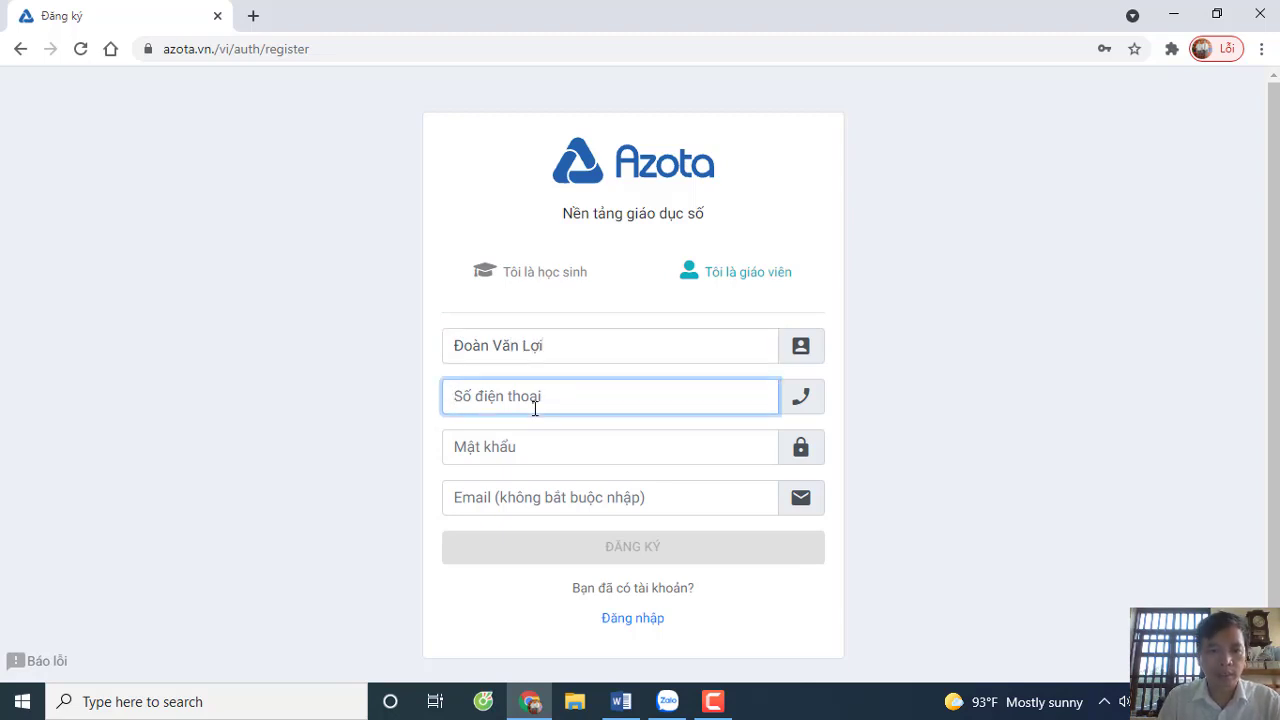
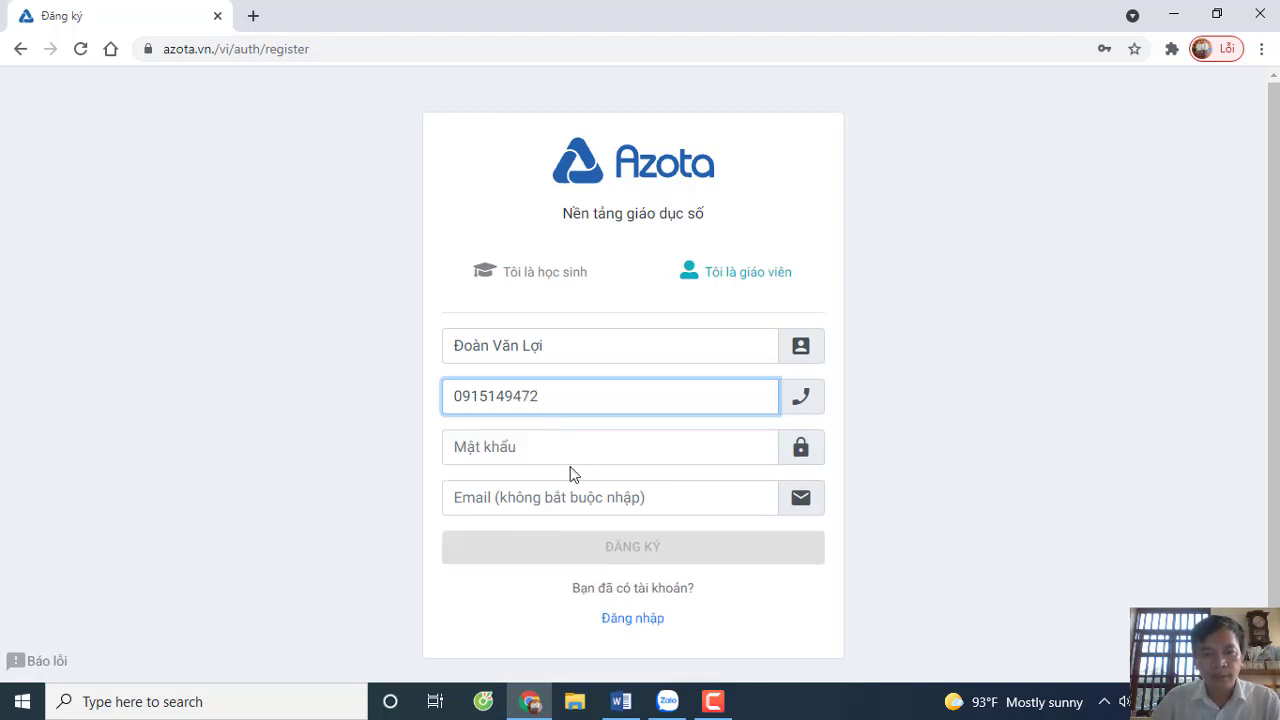
left_click(556, 448)
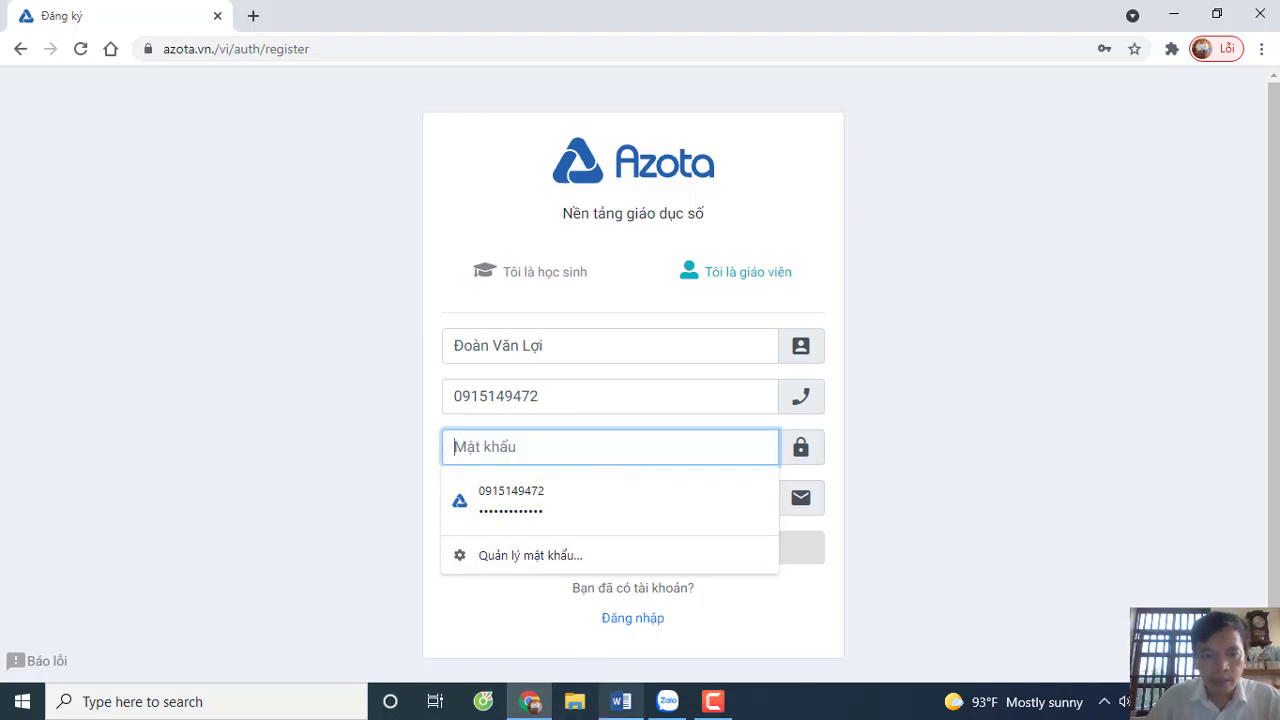
mouse_move(620, 700)
left_click(632, 628)
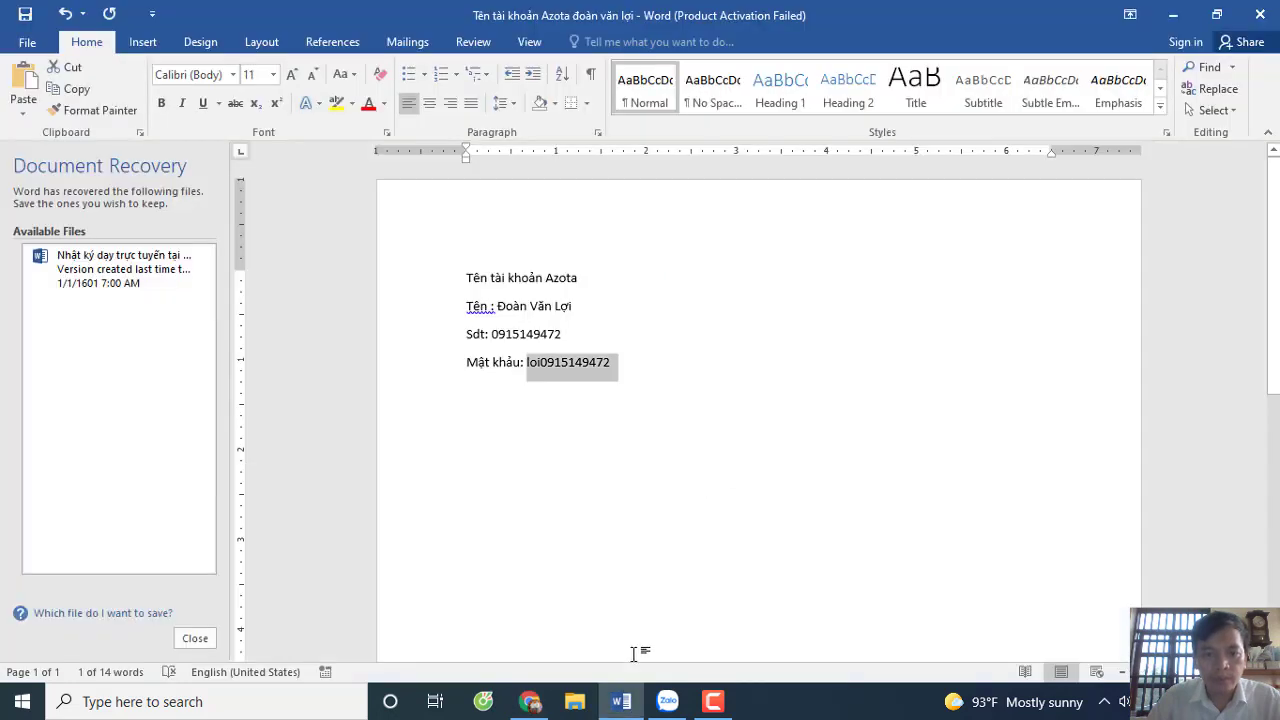
- Separate the password from its Mật khẩu label in the Word note and select it
left_click(678, 291)
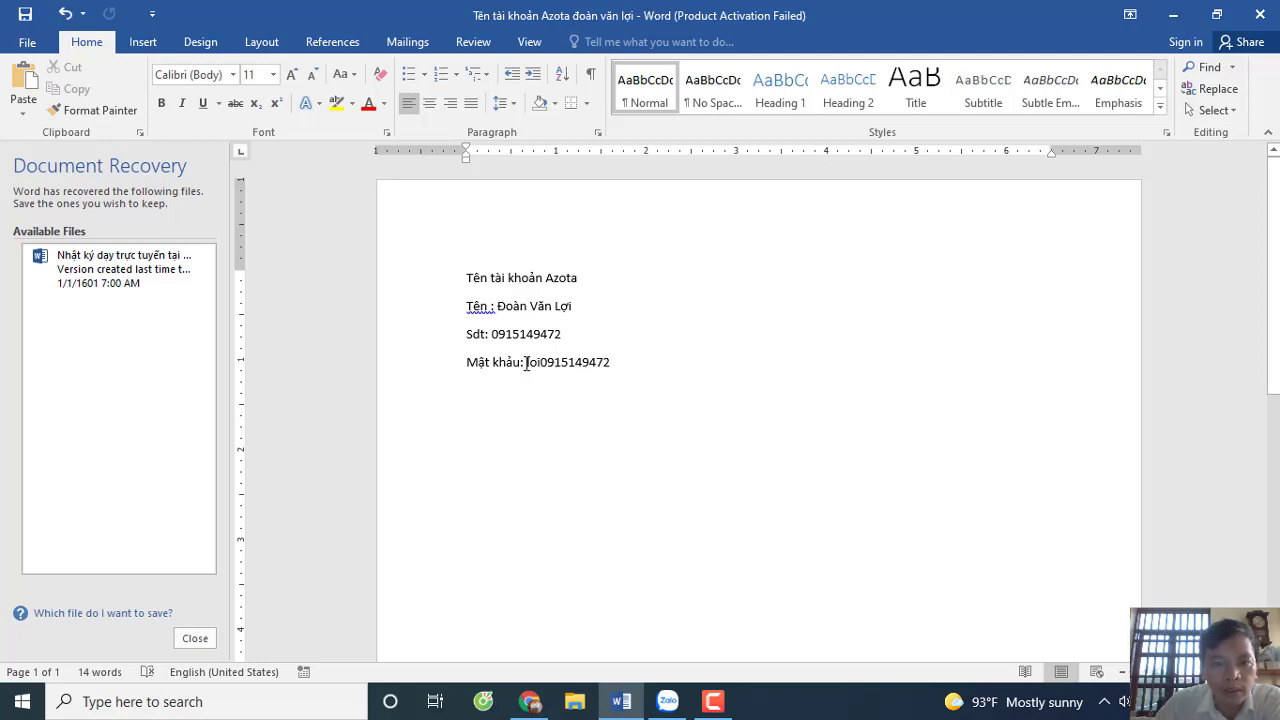
left_click_drag(526, 362, 637, 363)
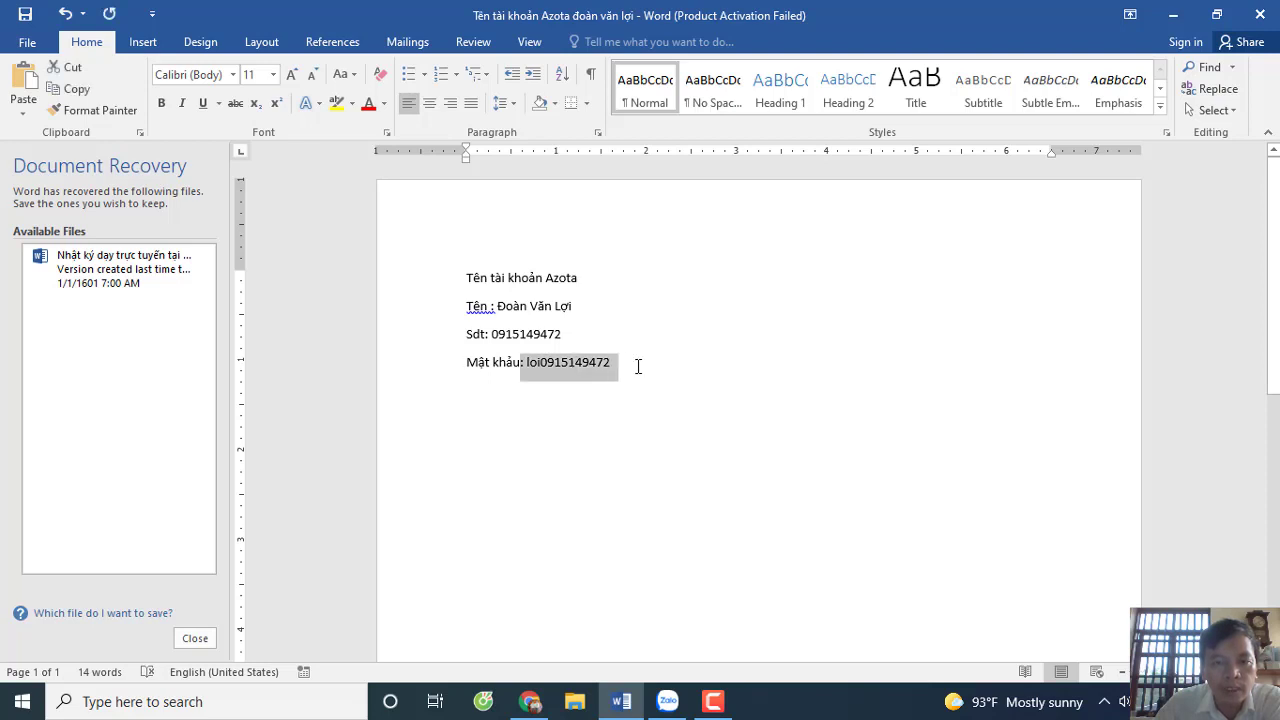
left_click(637, 363)
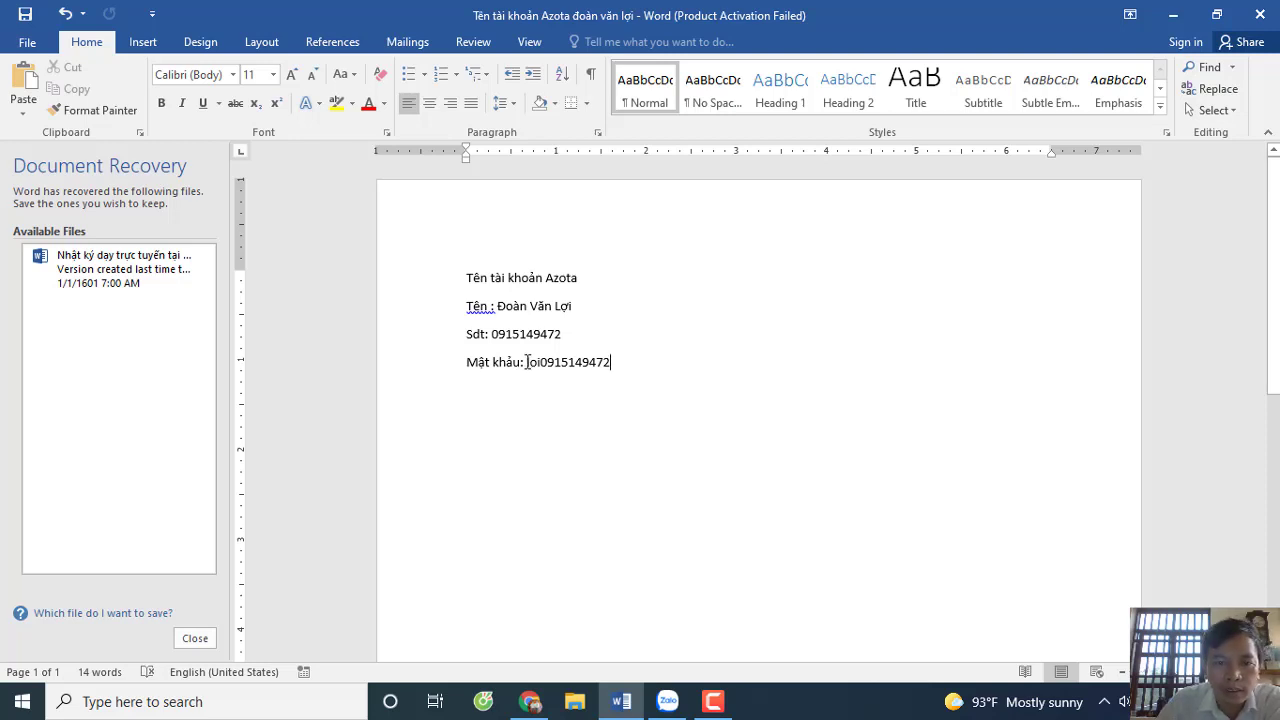
double_click(526, 362)
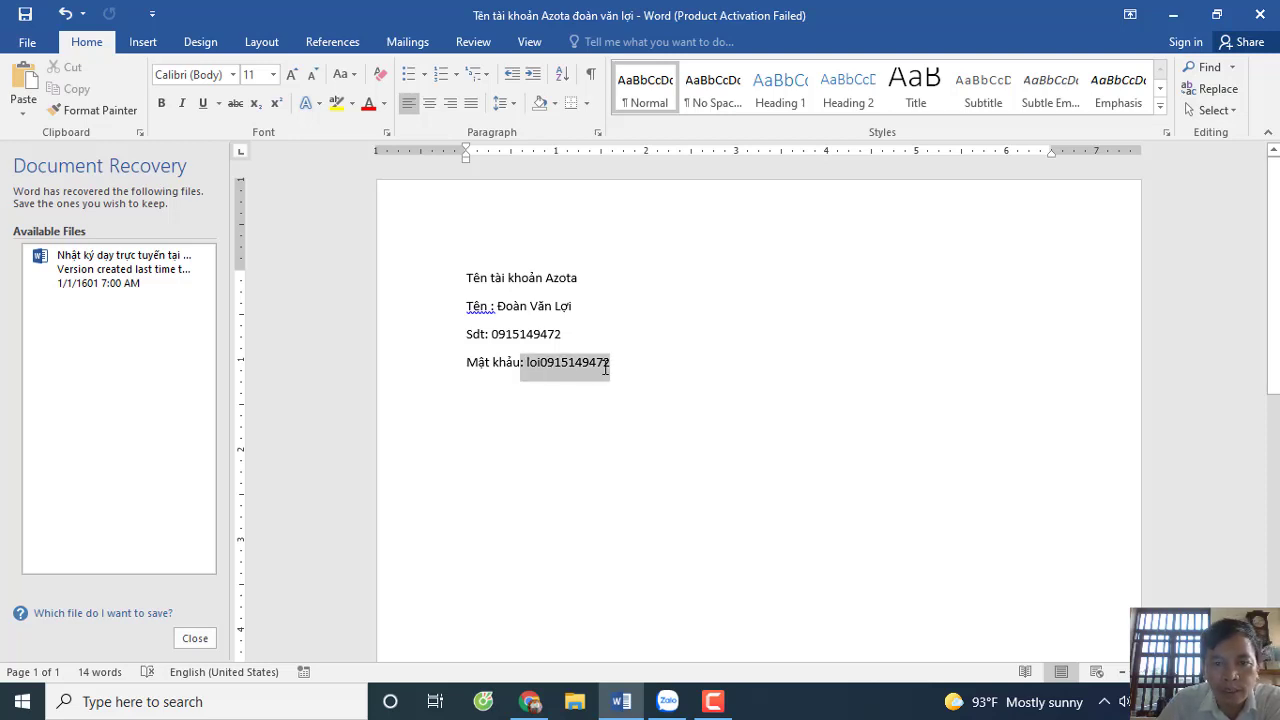
key("End")
left_click(524, 362)
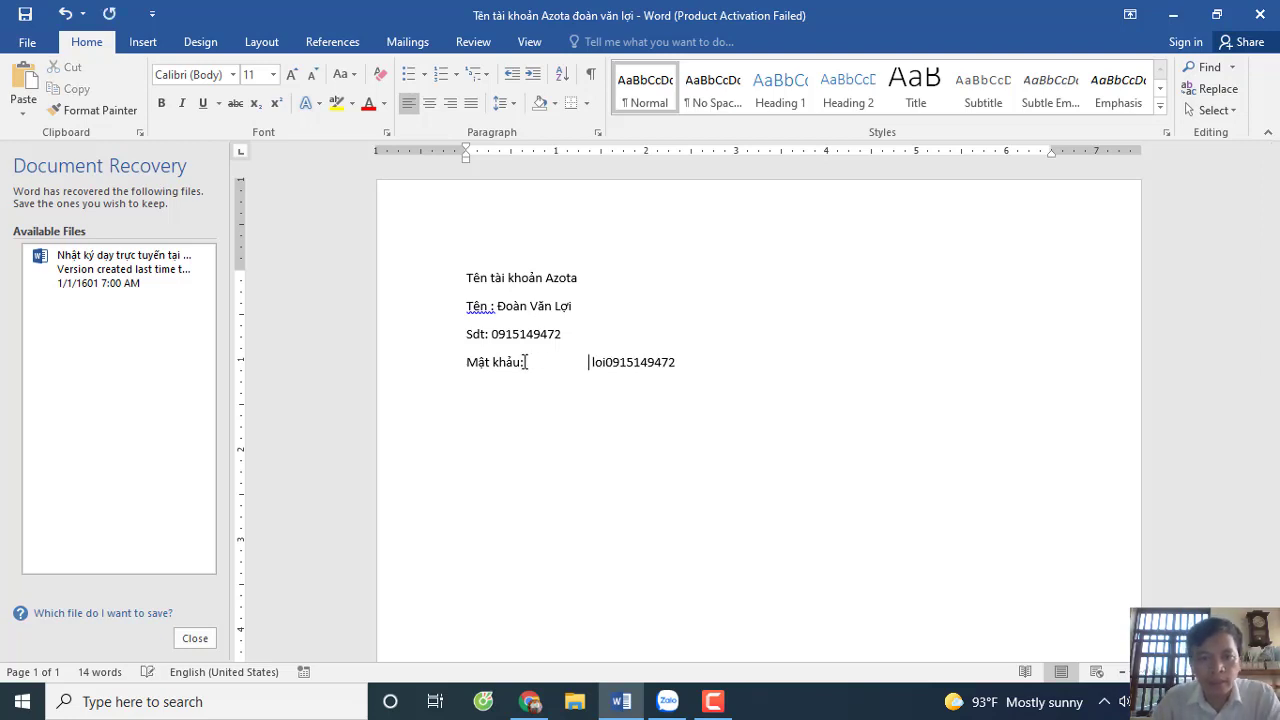
left_click_drag(593, 362, 680, 379)
left_click_drag(584, 362, 691, 371)
left_click(597, 363)
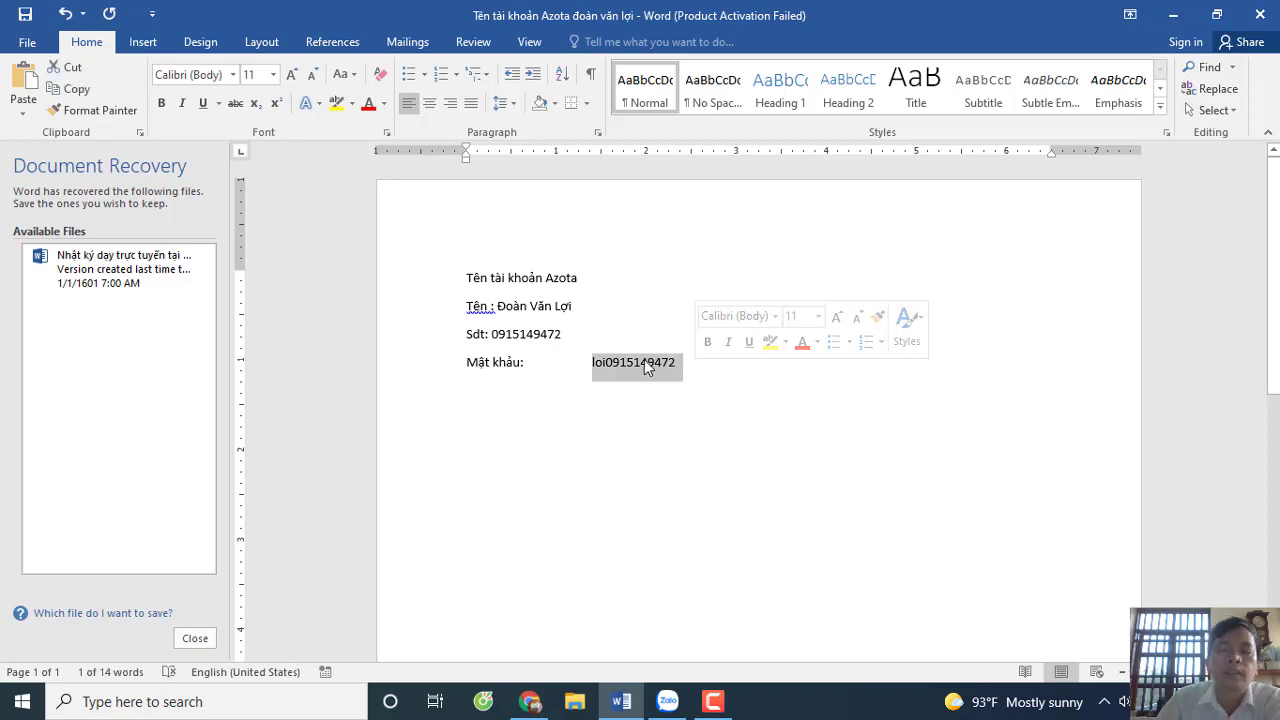
- Copy the password and return to the Azota registration page in Chrome
right_click(645, 366)
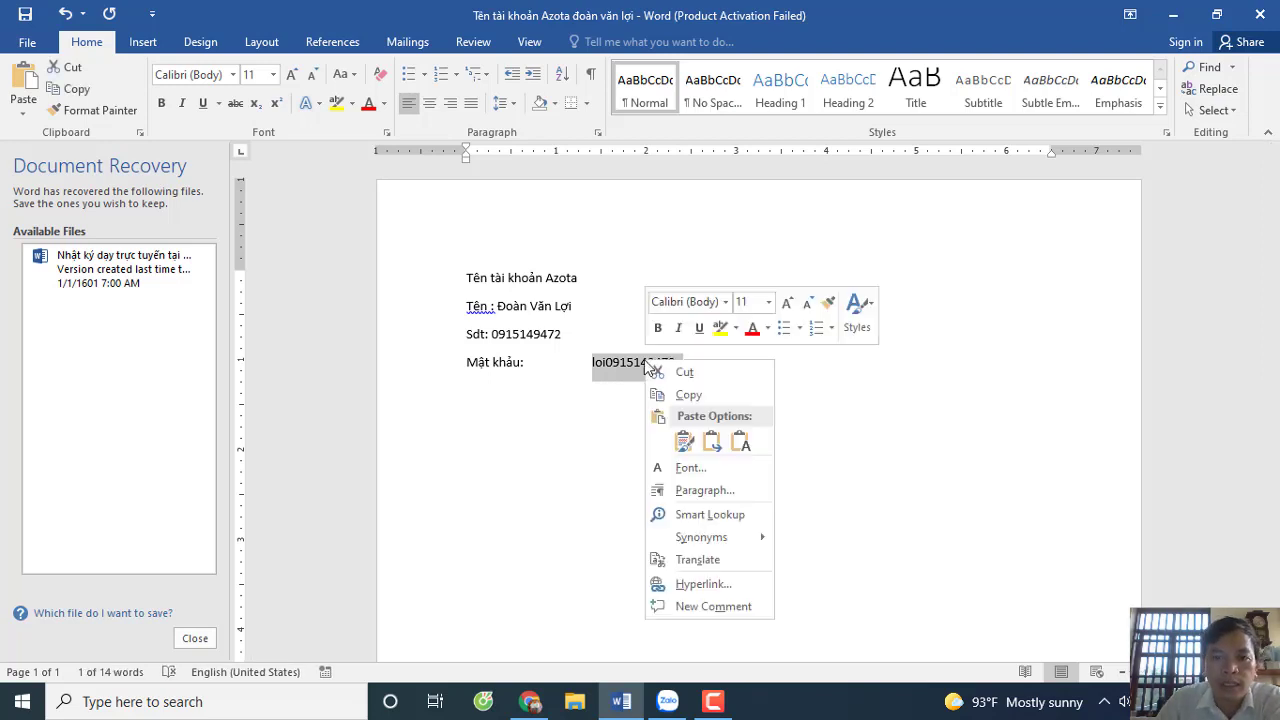
left_click(705, 395)
mouse_move(530, 700)
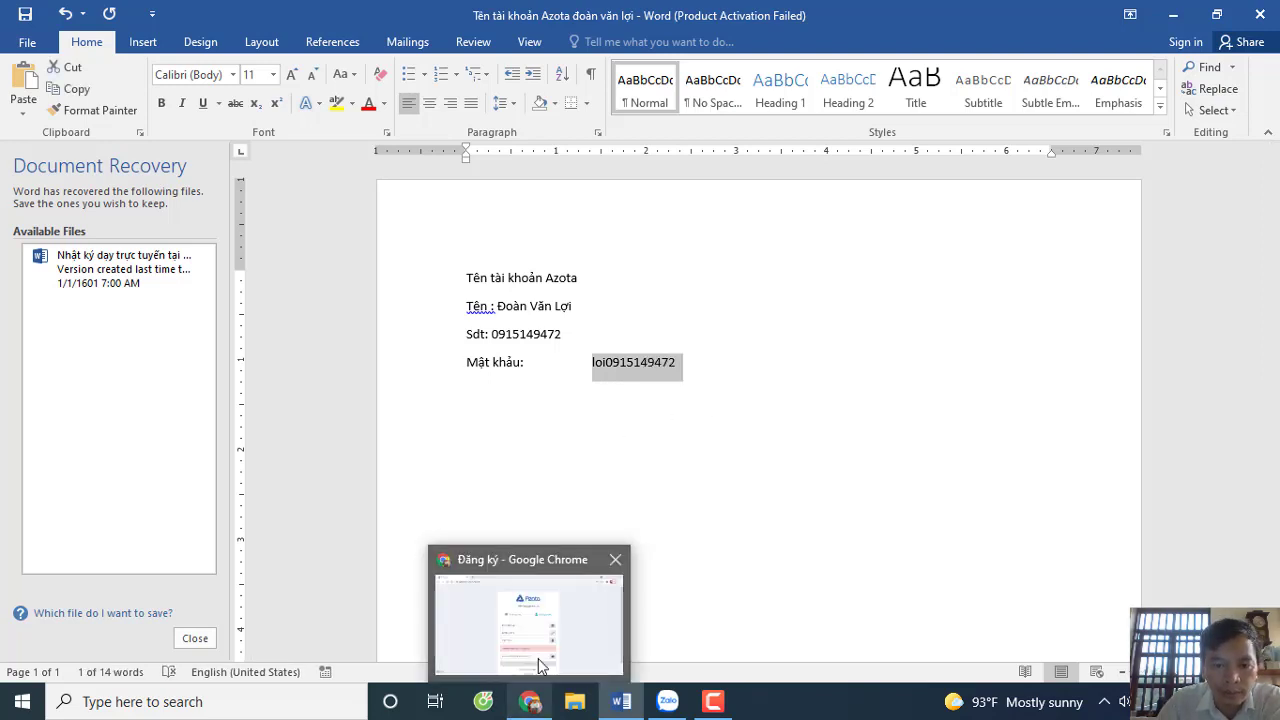
left_click(538, 658)
- Paste the password into the Mật khẩu field and submit with ĐĂNG KÝ
right_click(506, 448)
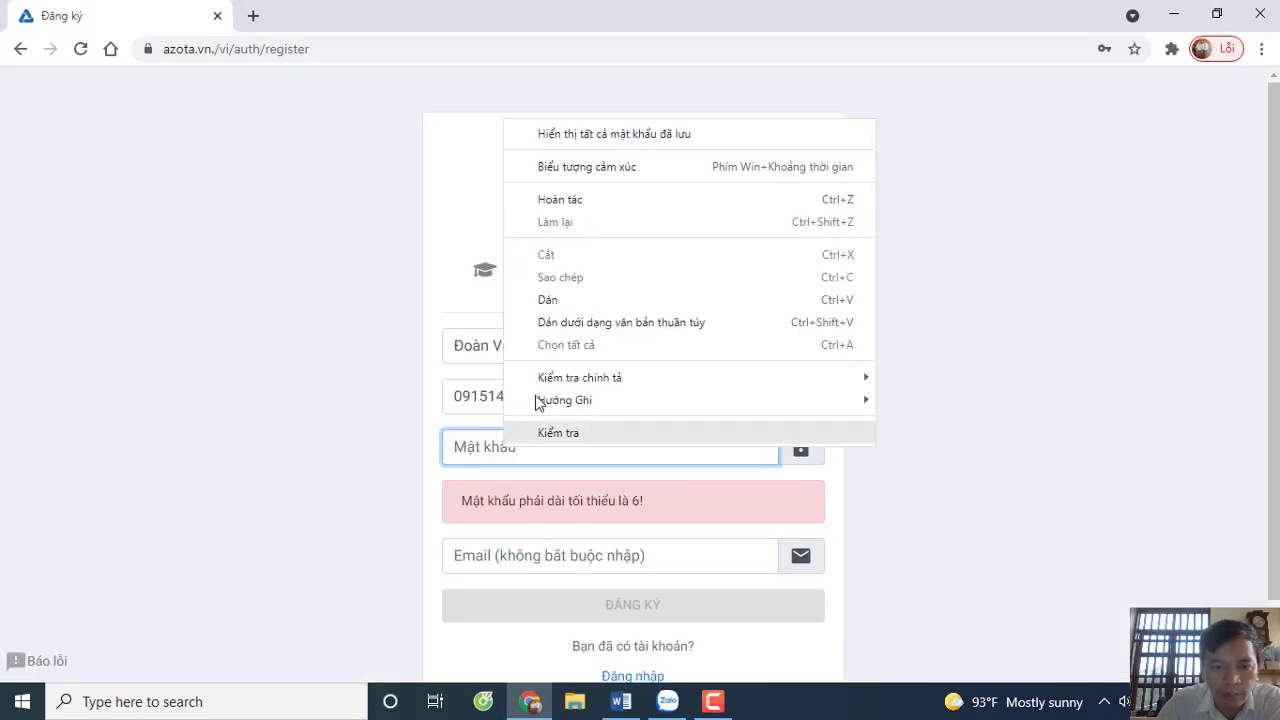
left_click(549, 301)
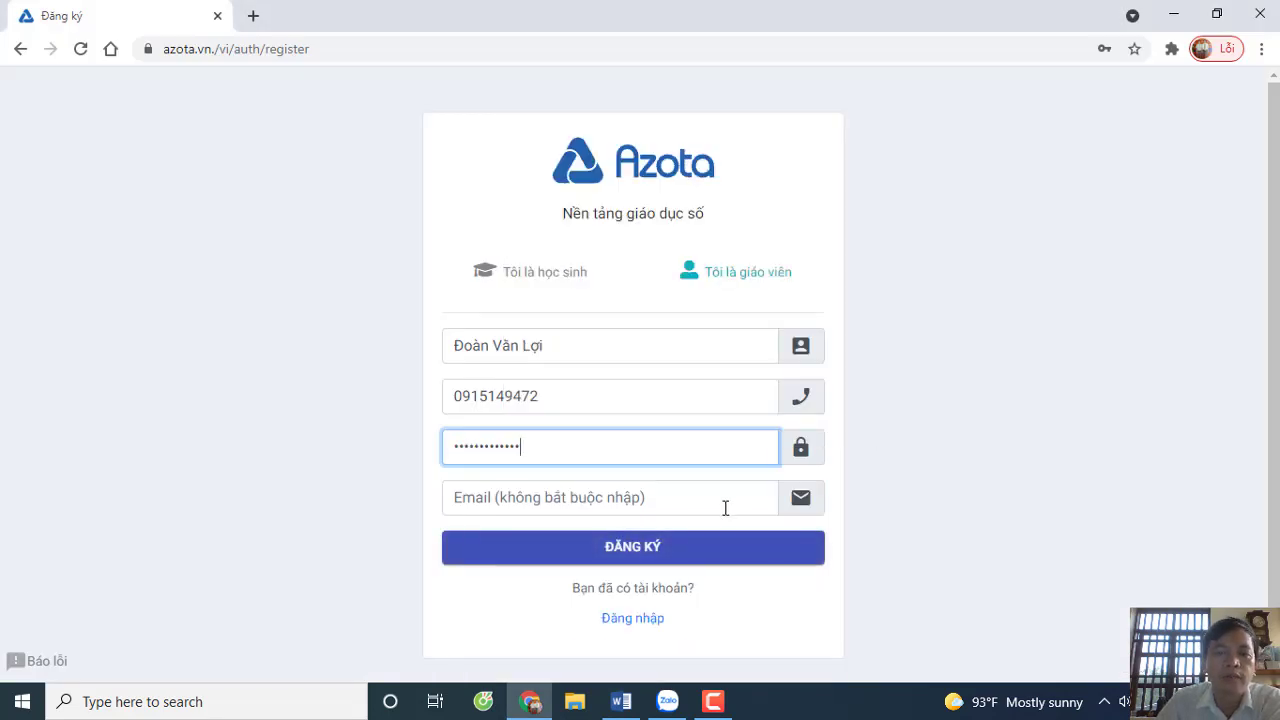
mouse_move(640, 704)
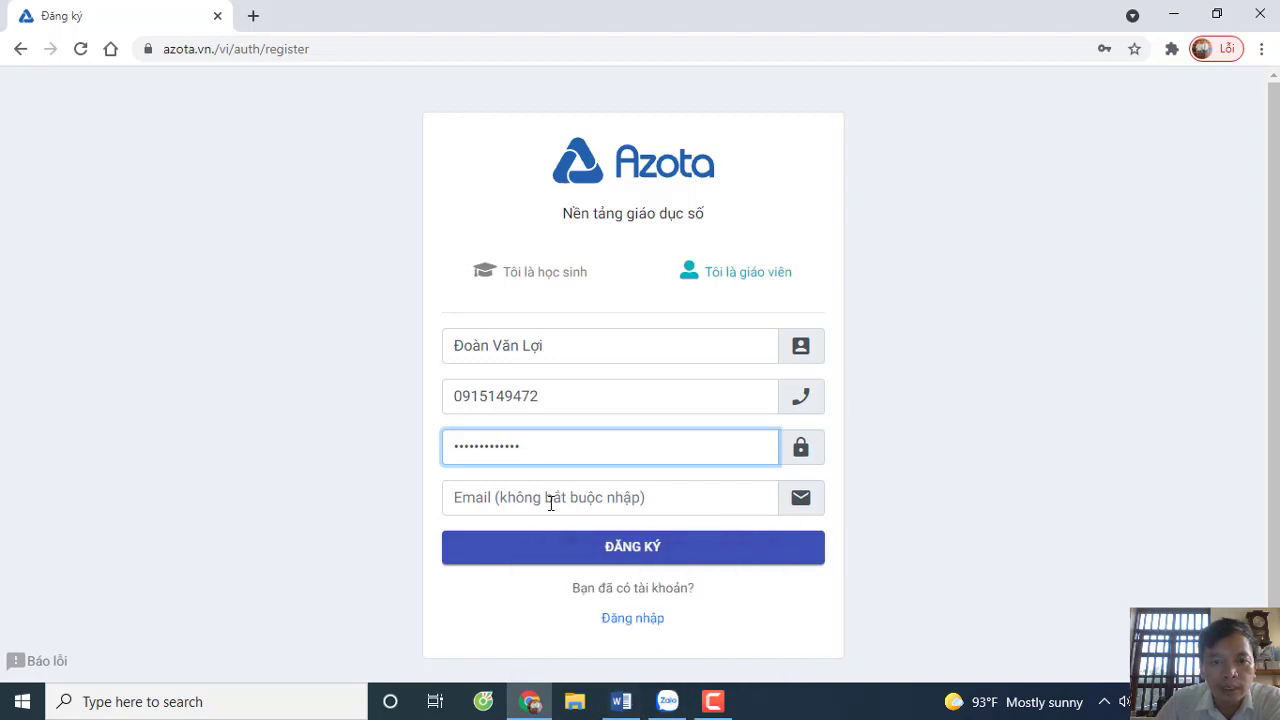
left_click(640, 550)
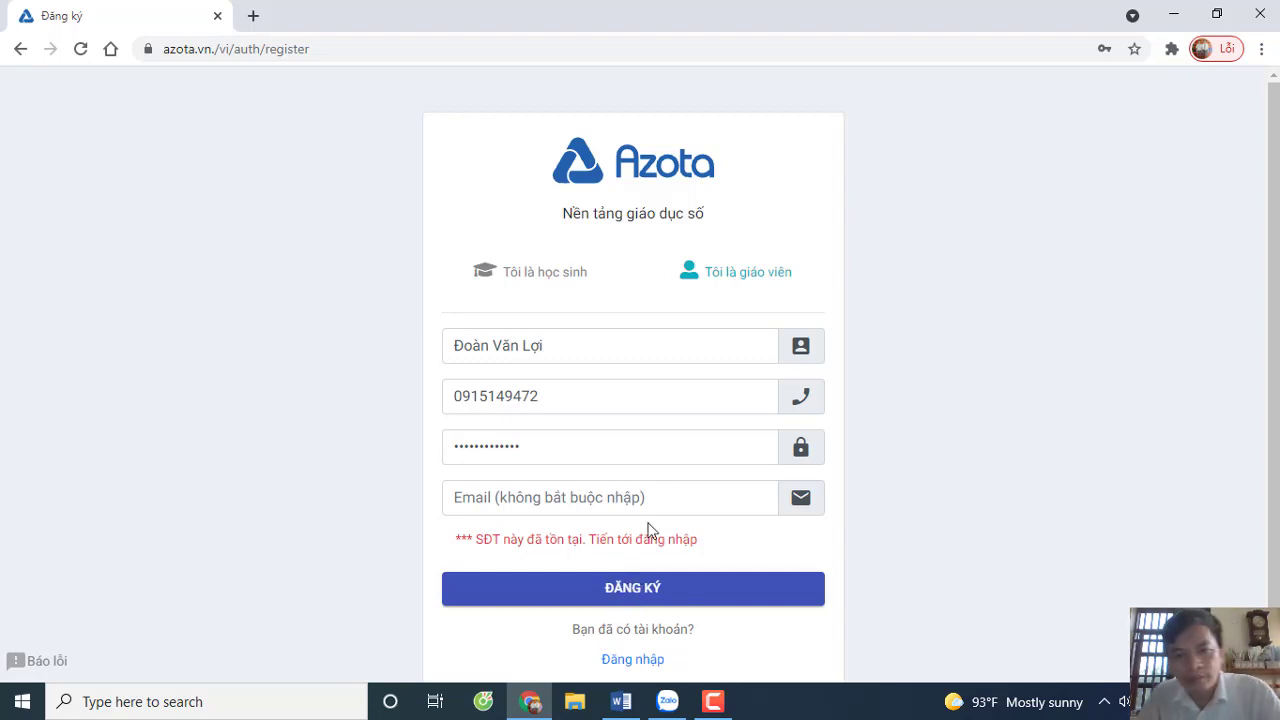
- Replace the phone number with a different ten-digit number, resubmit, then clear the rejected number
left_click(565, 390)
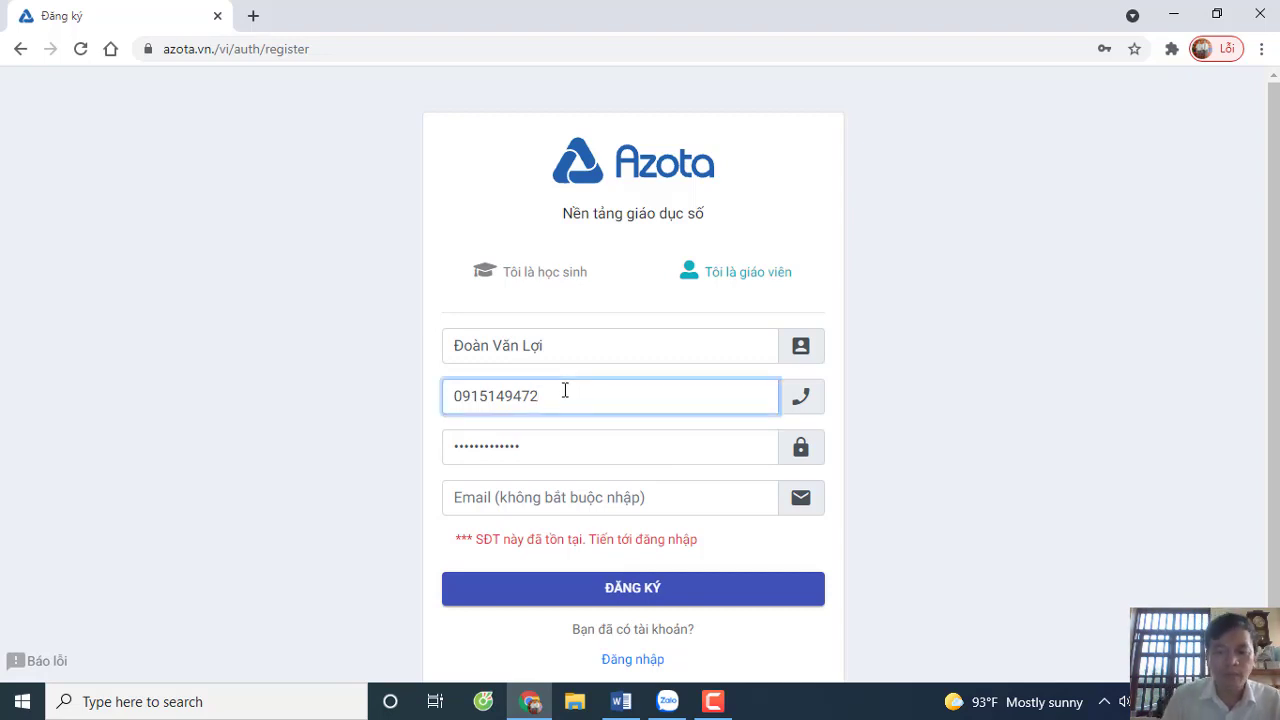
key("BackSpace")
key("BackSpace")
key("BackSpace")
key("BackSpace")
key("BackSpace")
key("BackSpace")
key("BackSpace")
key("BackSpace")
key("BackSpace")
key("BackSpace")
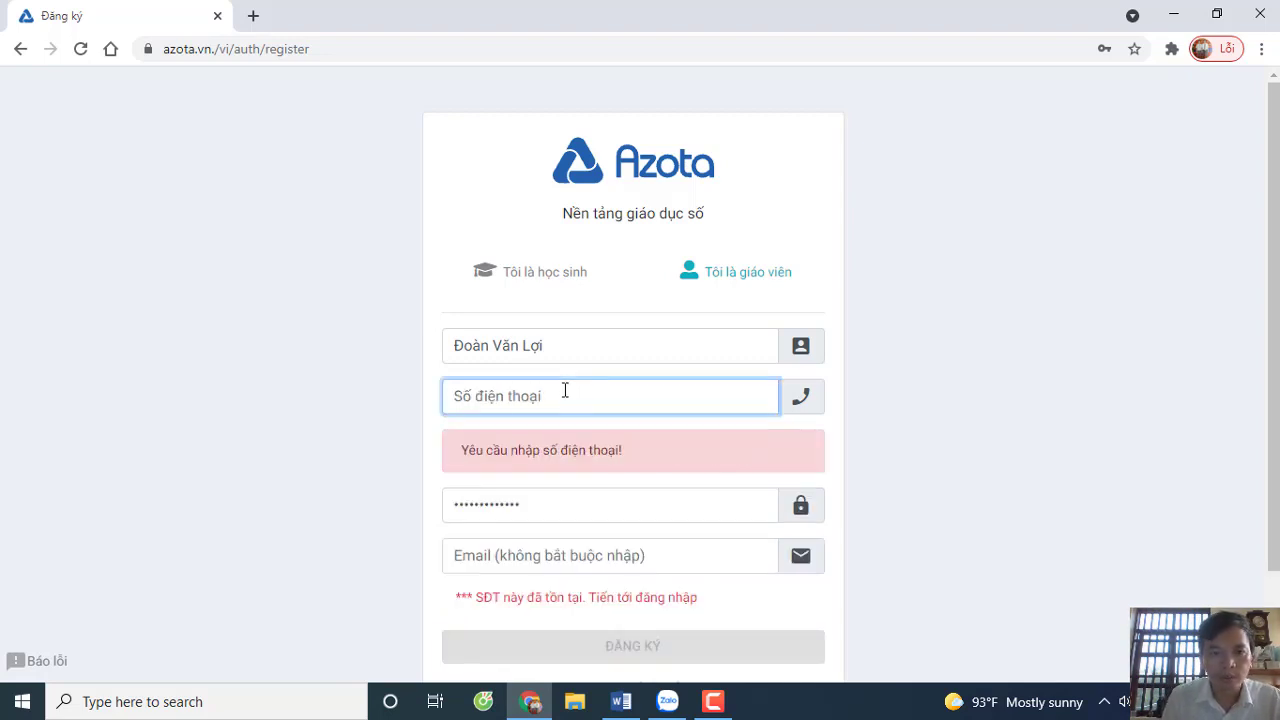
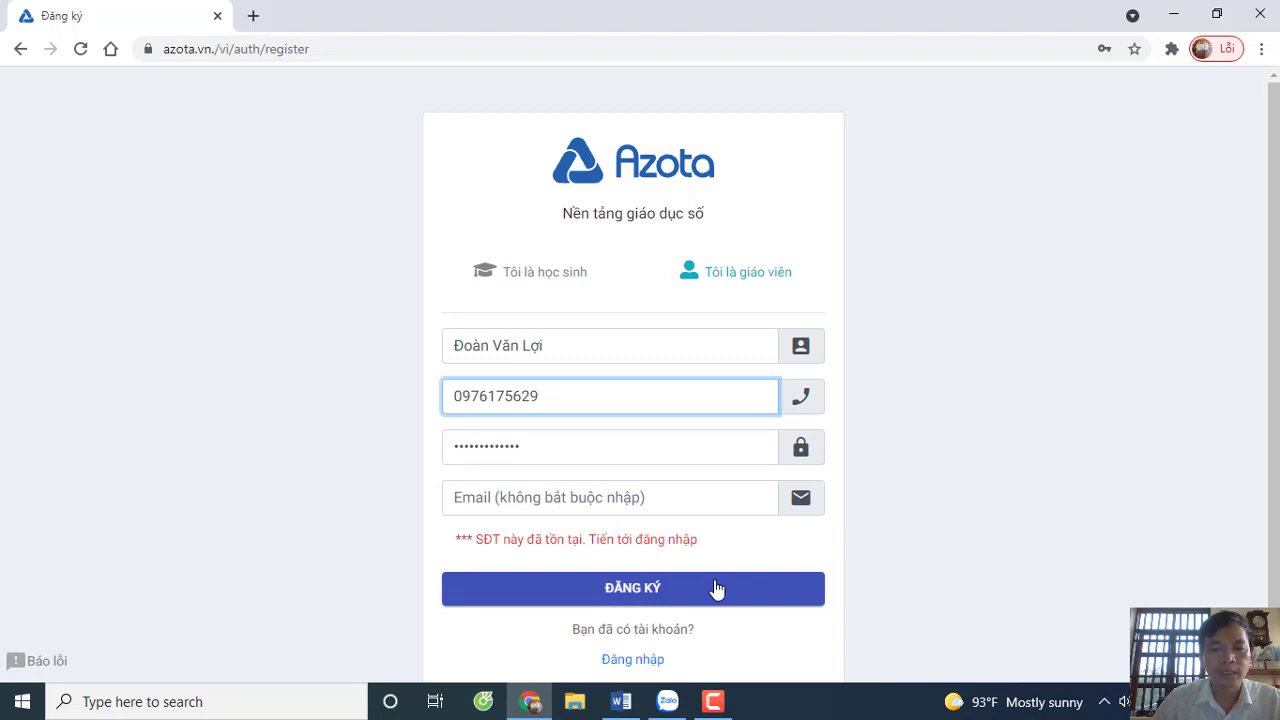
left_click(636, 590)
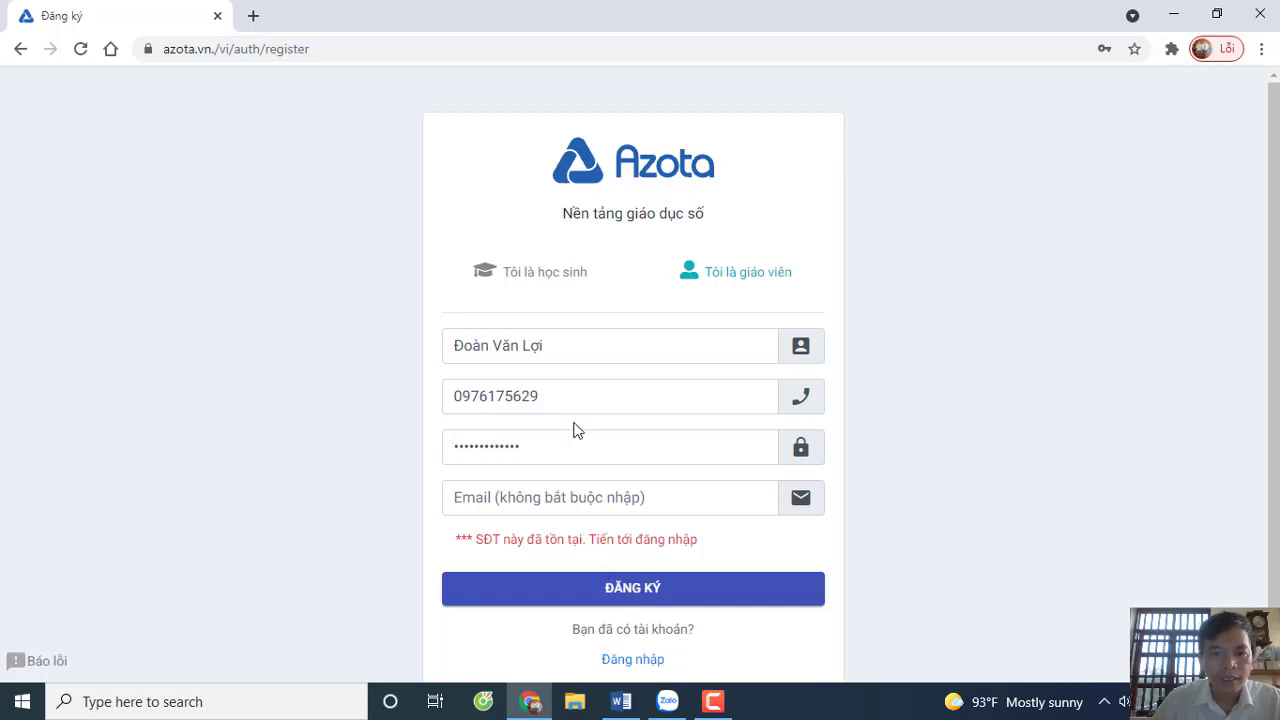
left_click(566, 394)
key("BackSpace")
key("BackSpace")
key("BackSpace")
key("BackSpace")
key("BackSpace")
key("BackSpace")
key("BackSpace")
key("BackSpace")
key("BackSpace")
key("BackSpace")
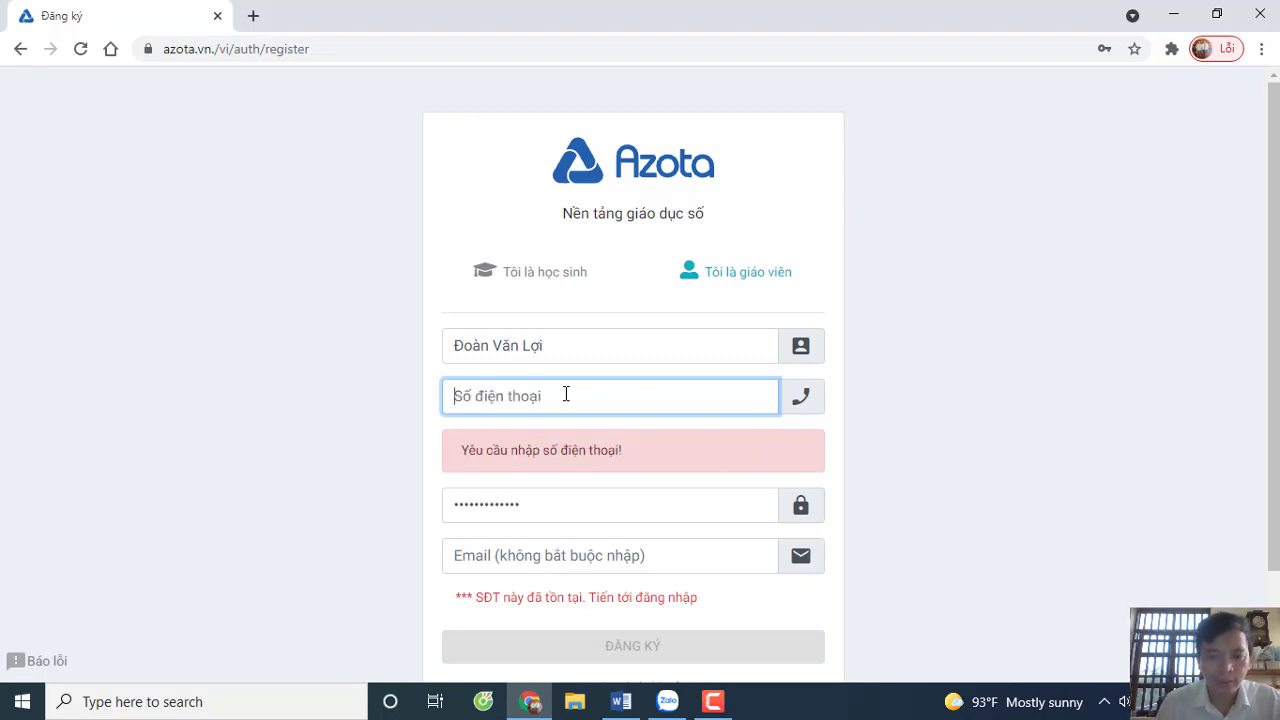
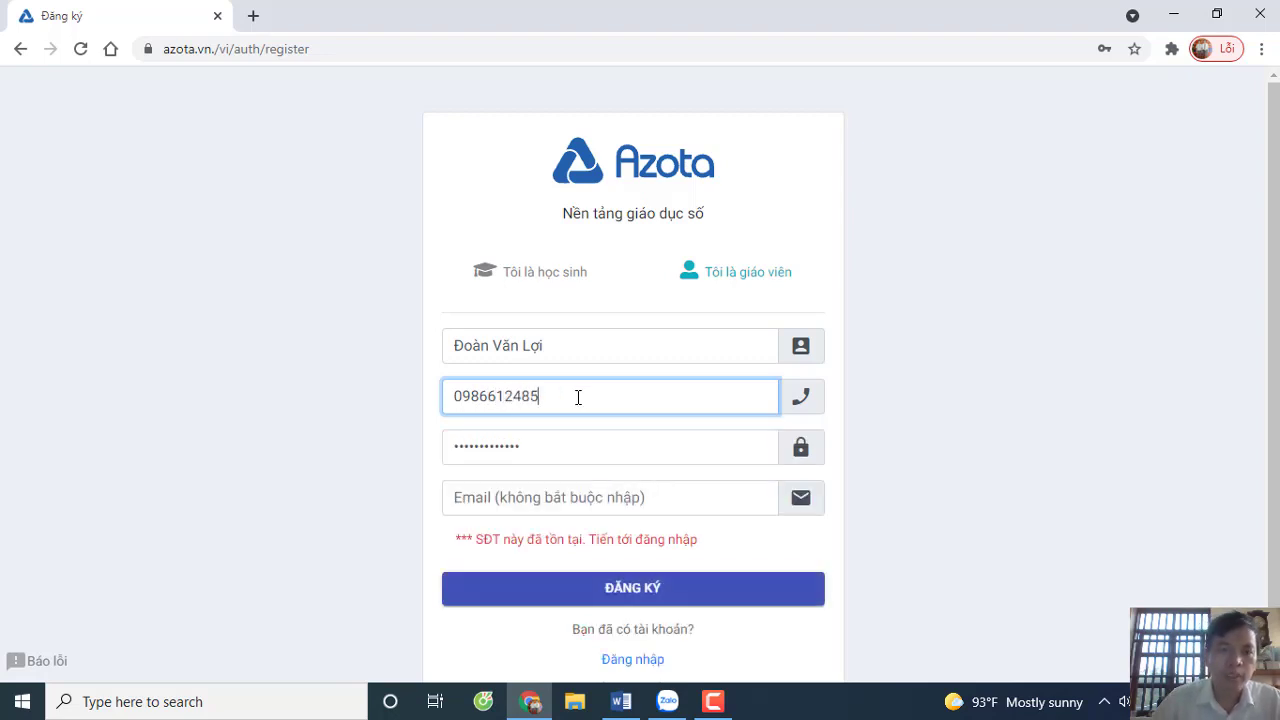
- Enter a fresh ten-digit phone number and submit ĐĂNG KÝ to create the account
left_click(637, 595)
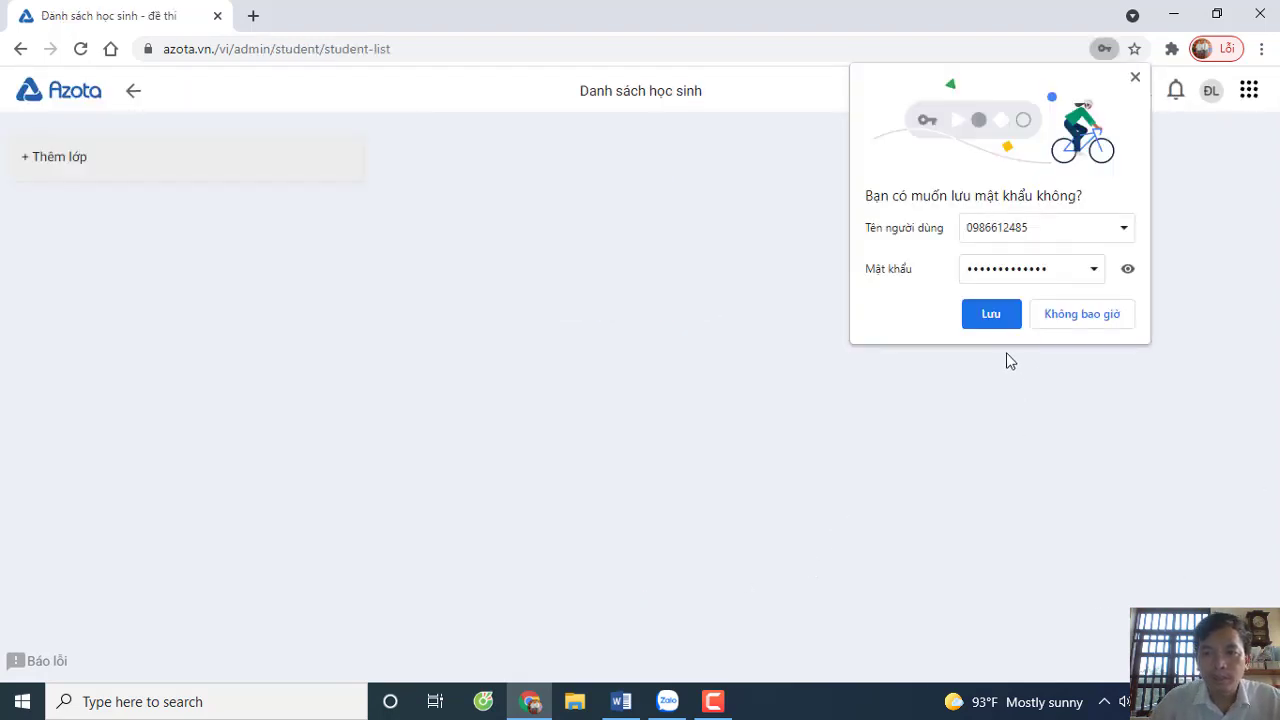
- Save the new Azota login with Lưu in Chrome's password prompt
left_click(993, 314)
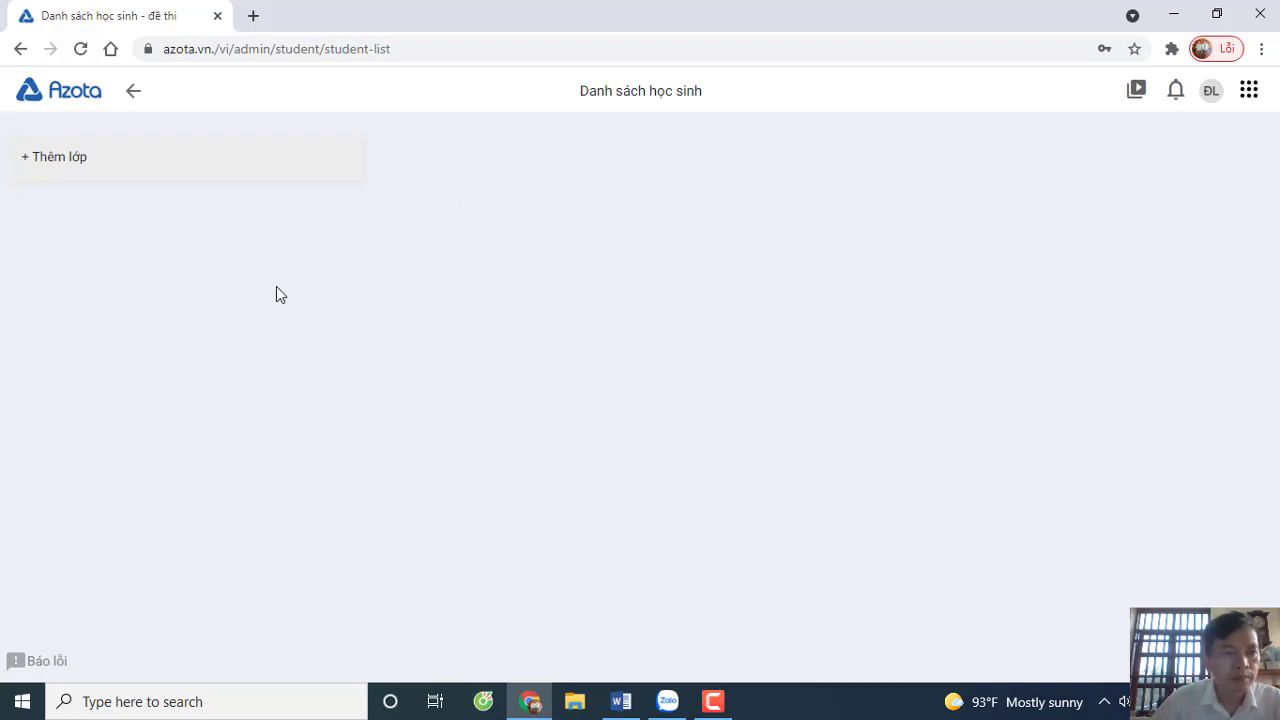
- Create a class named 6A1 through + Thêm lớp
left_click(31, 164)
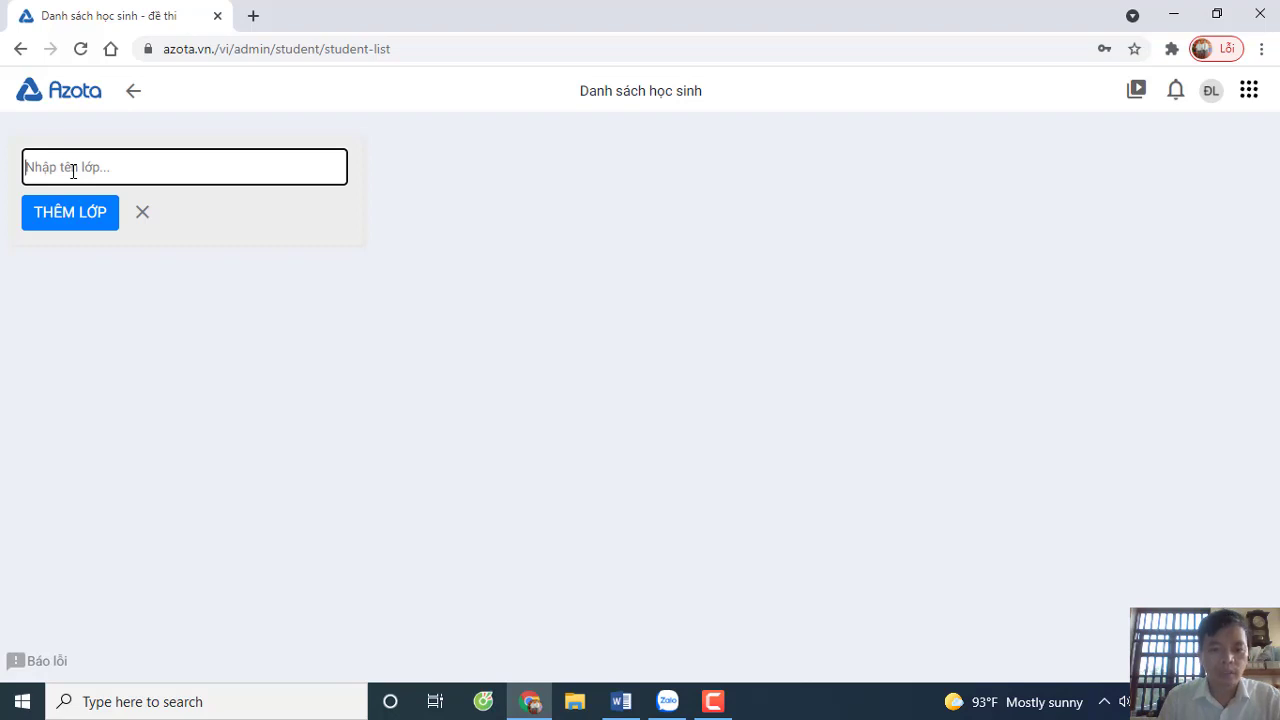
type("1")
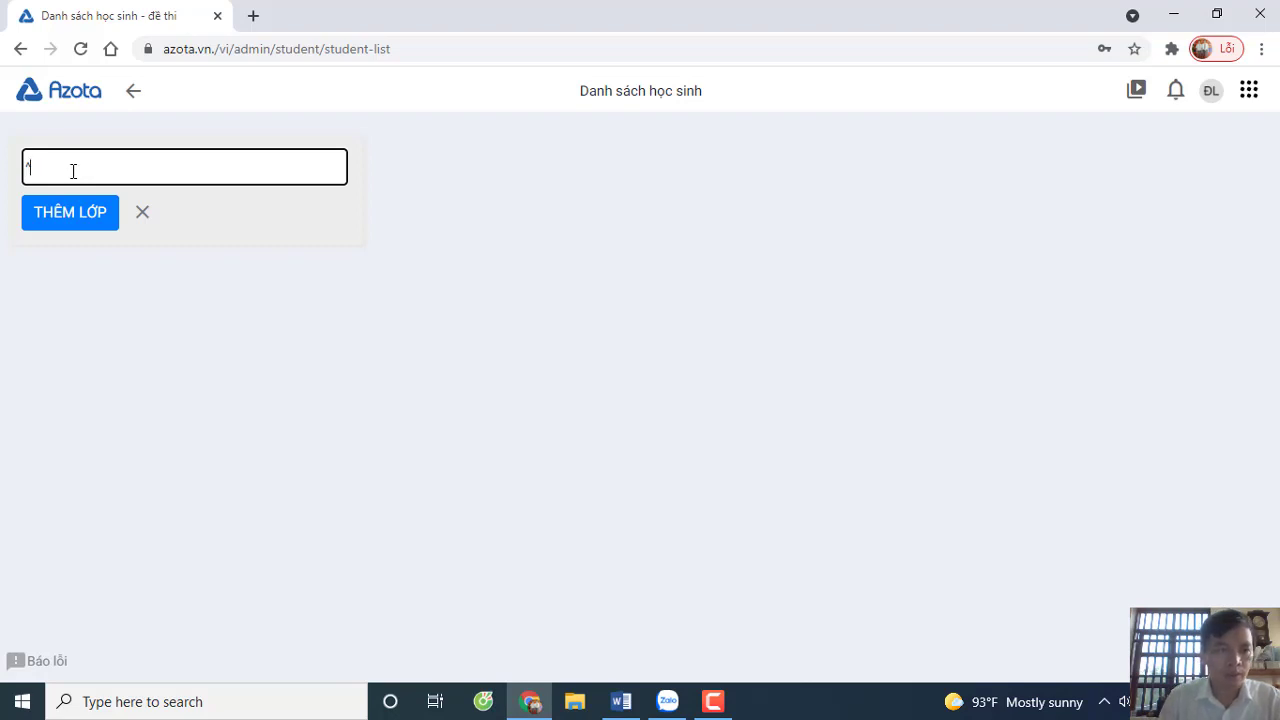
key("BackSpace")
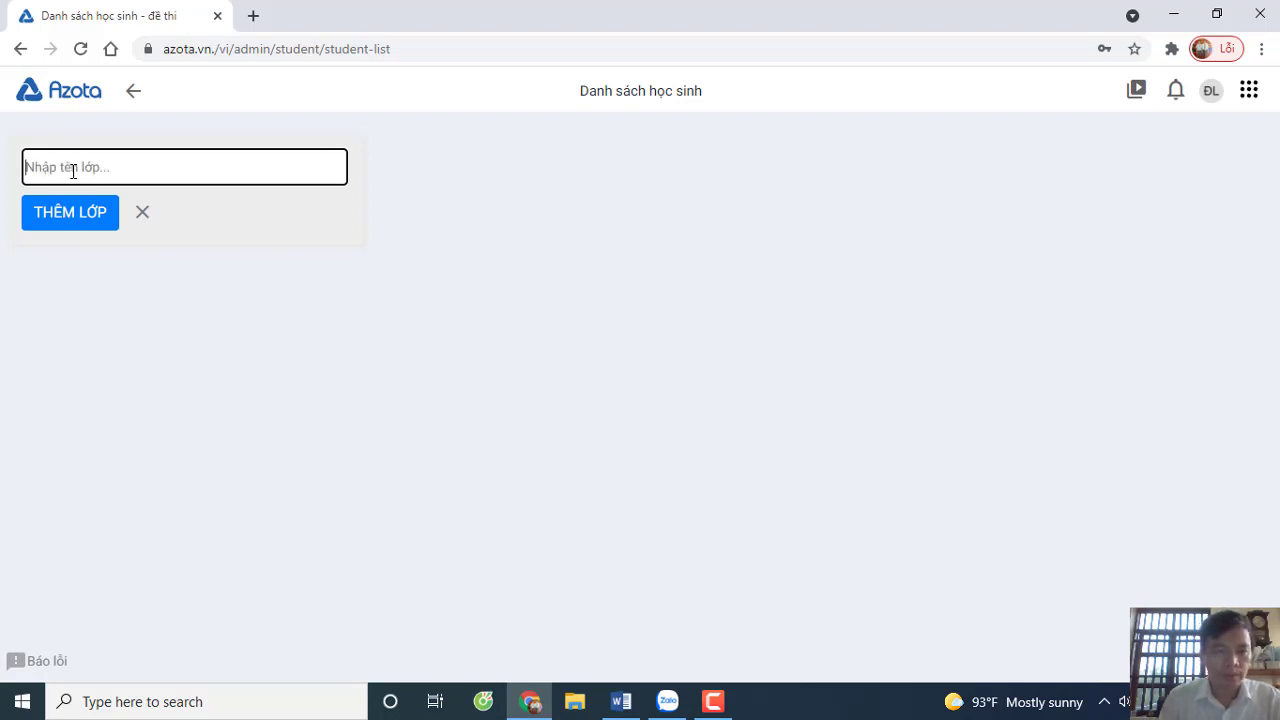
type("1")
key("BackSpace")
type("6A1")
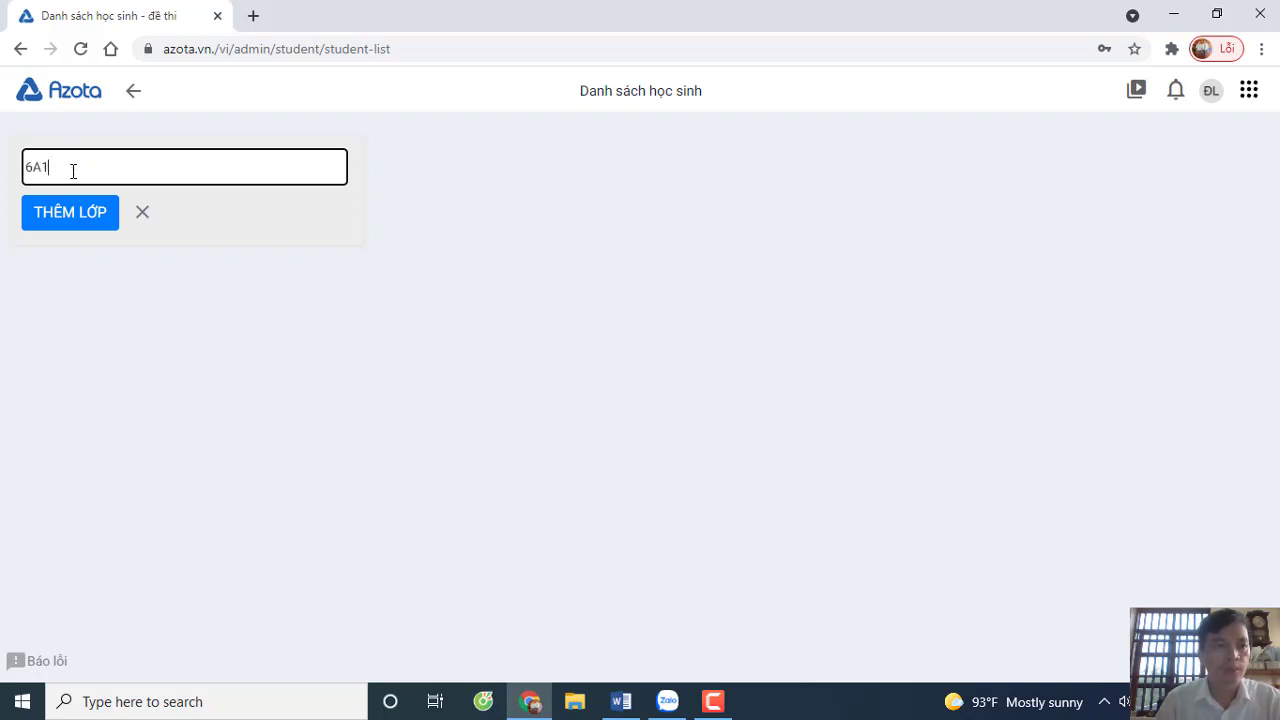
left_click(72, 215)
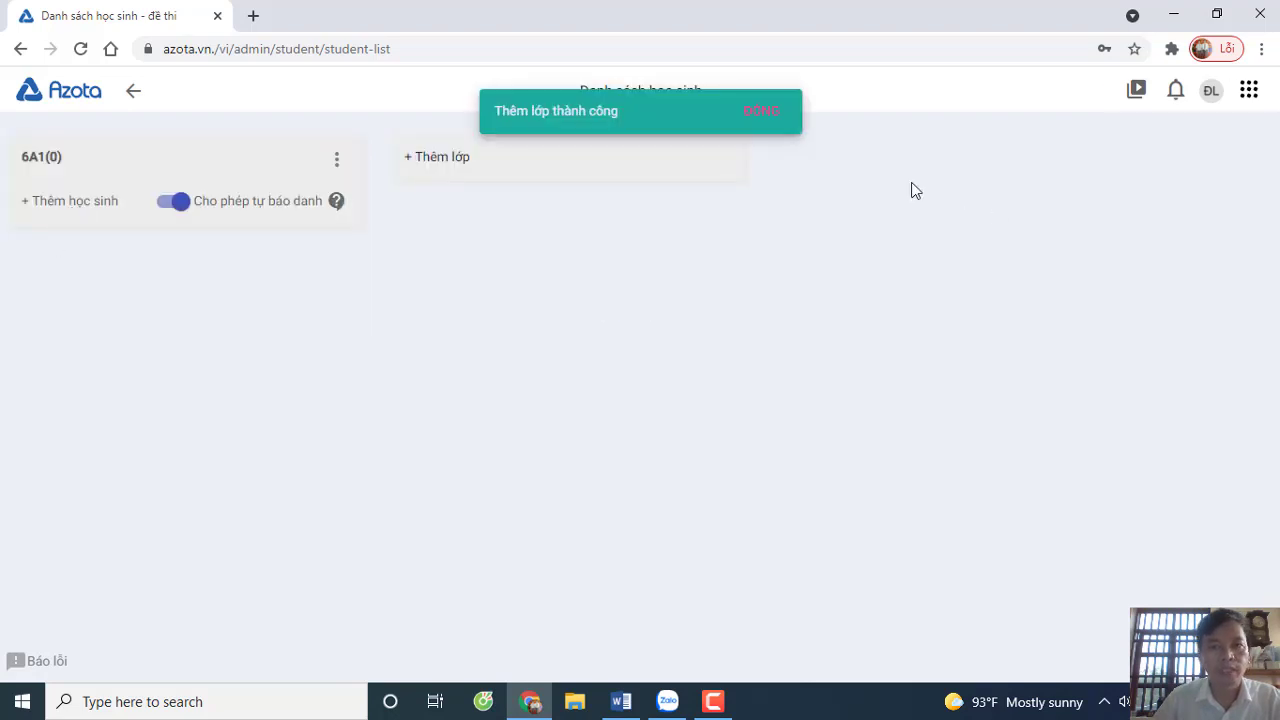
- Start a new 6A1 student entry with the student's full name and 10-digit phone number
left_click(28, 210)
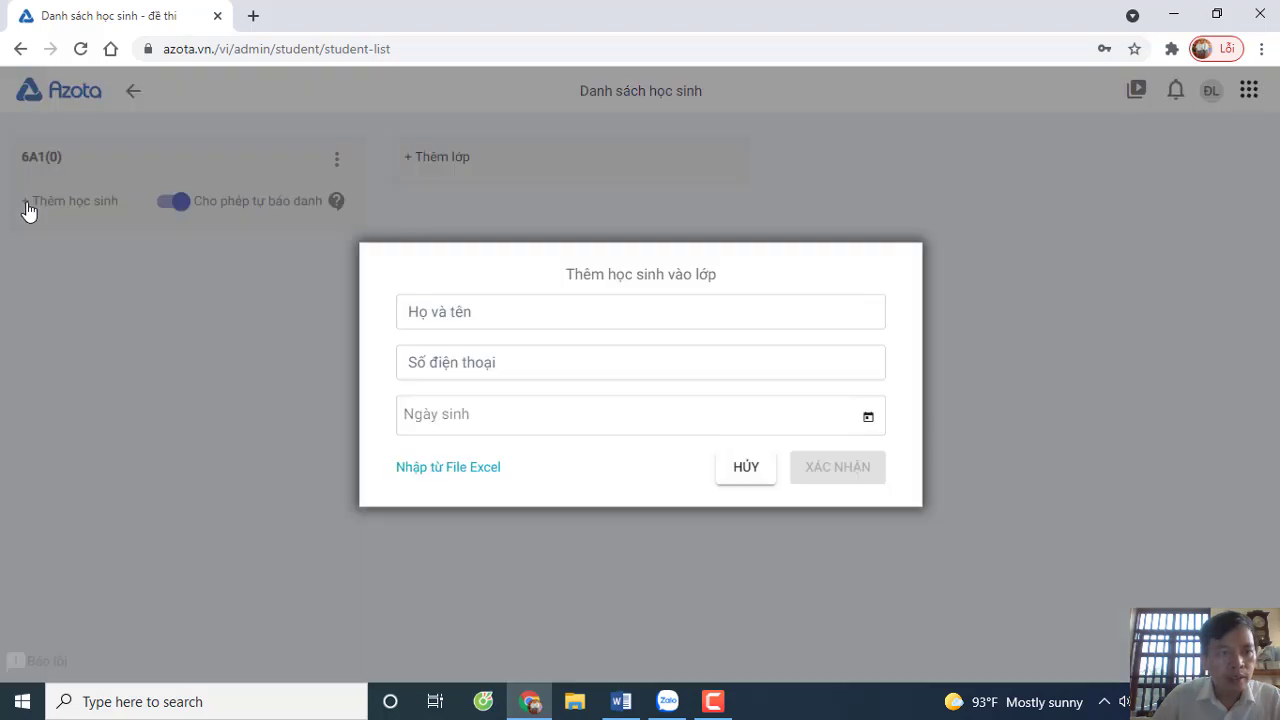
left_click(470, 321)
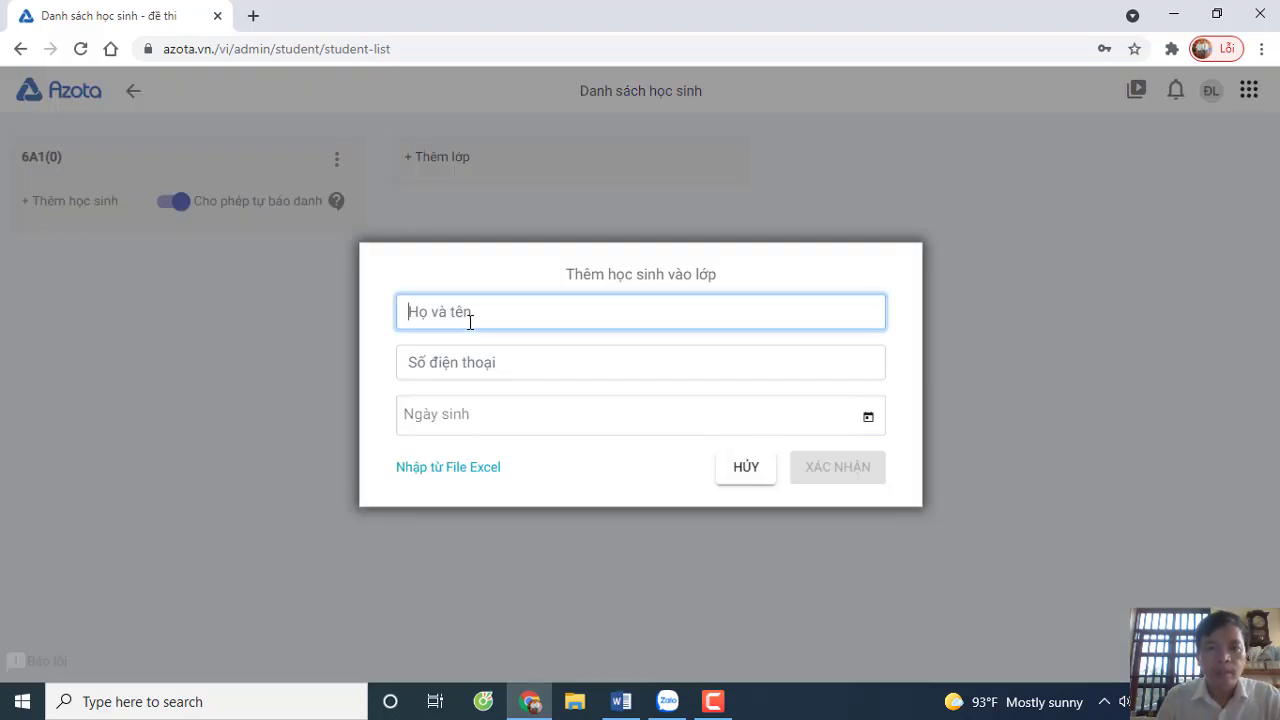
type("Le")
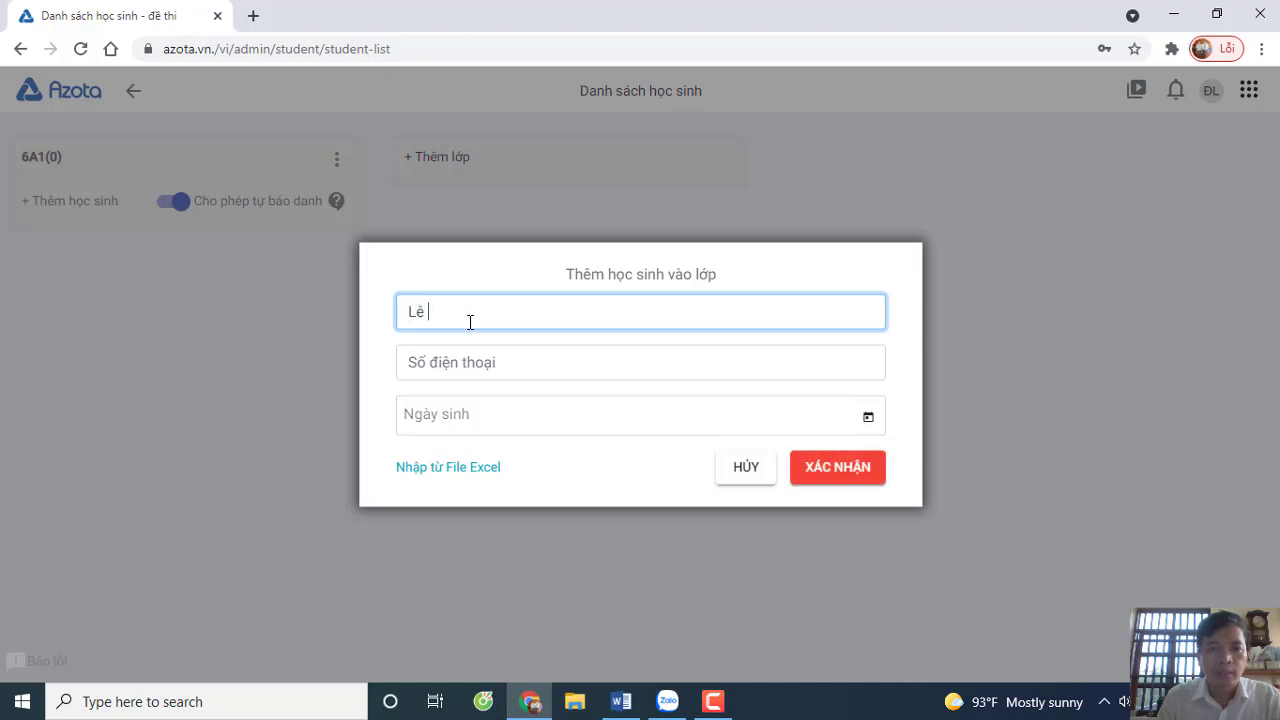
type(" Thị Nở")
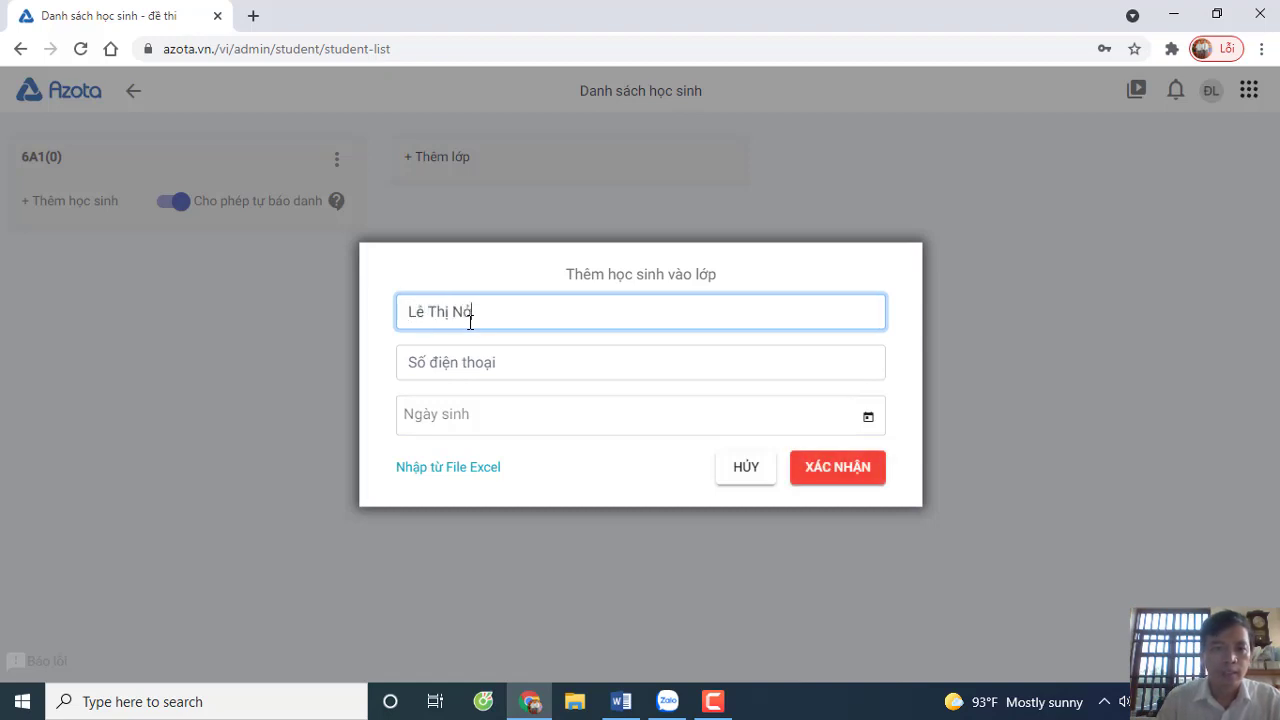
left_click(472, 363)
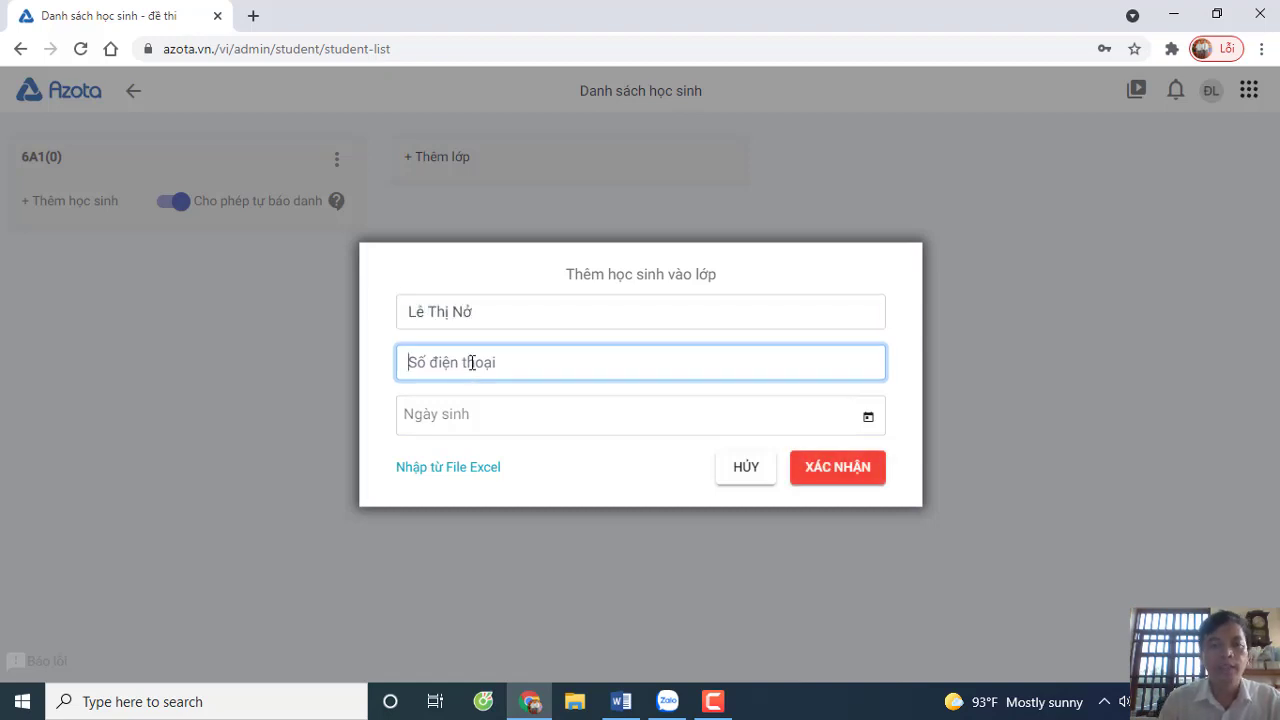
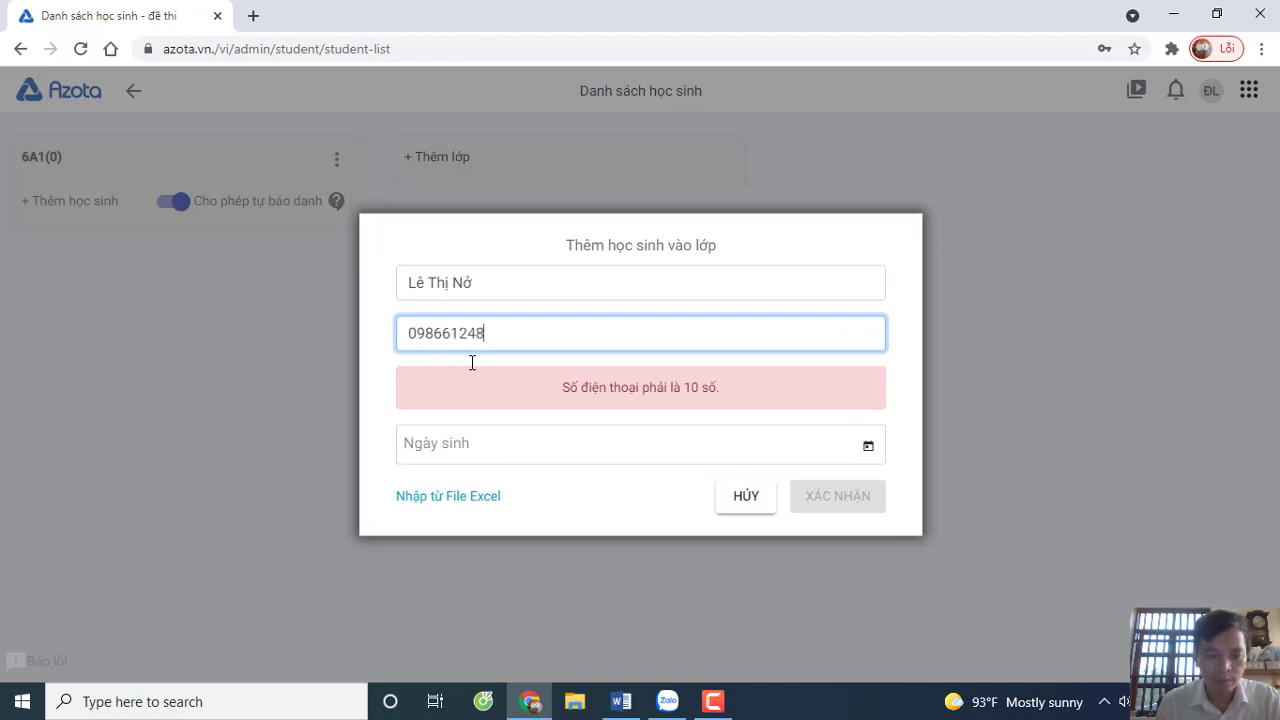
left_click(477, 422)
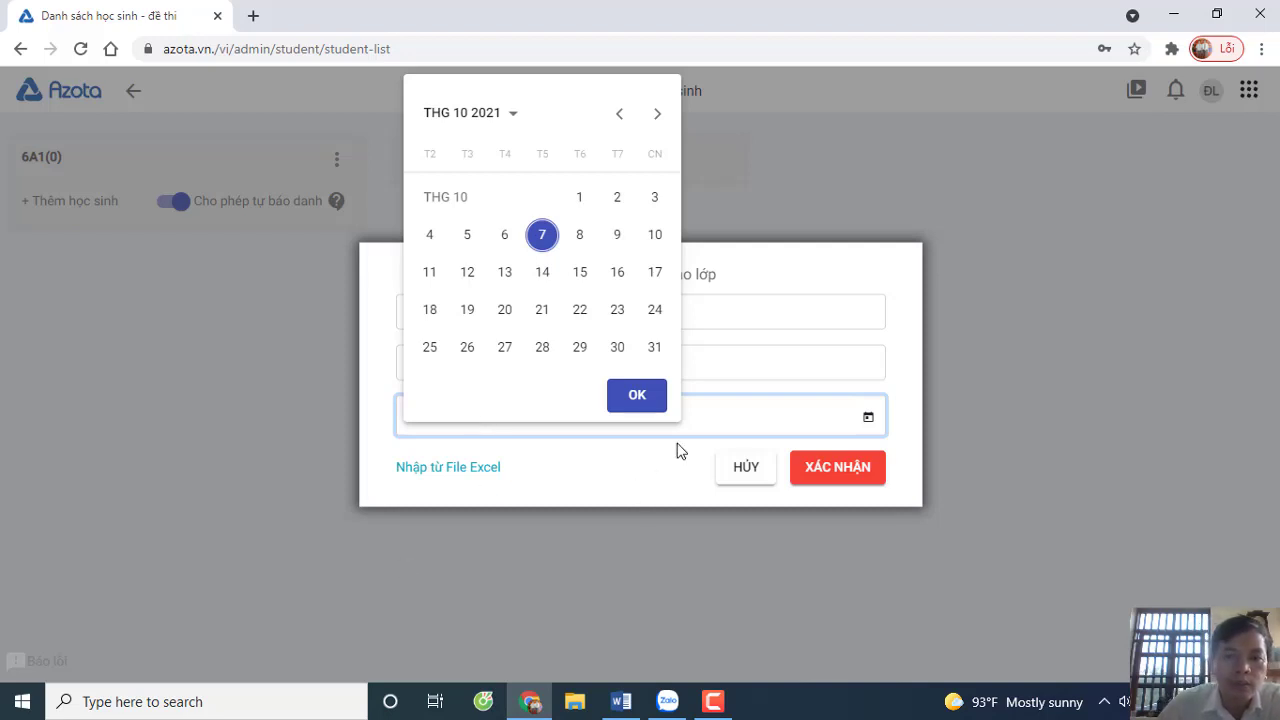
left_click(505, 125)
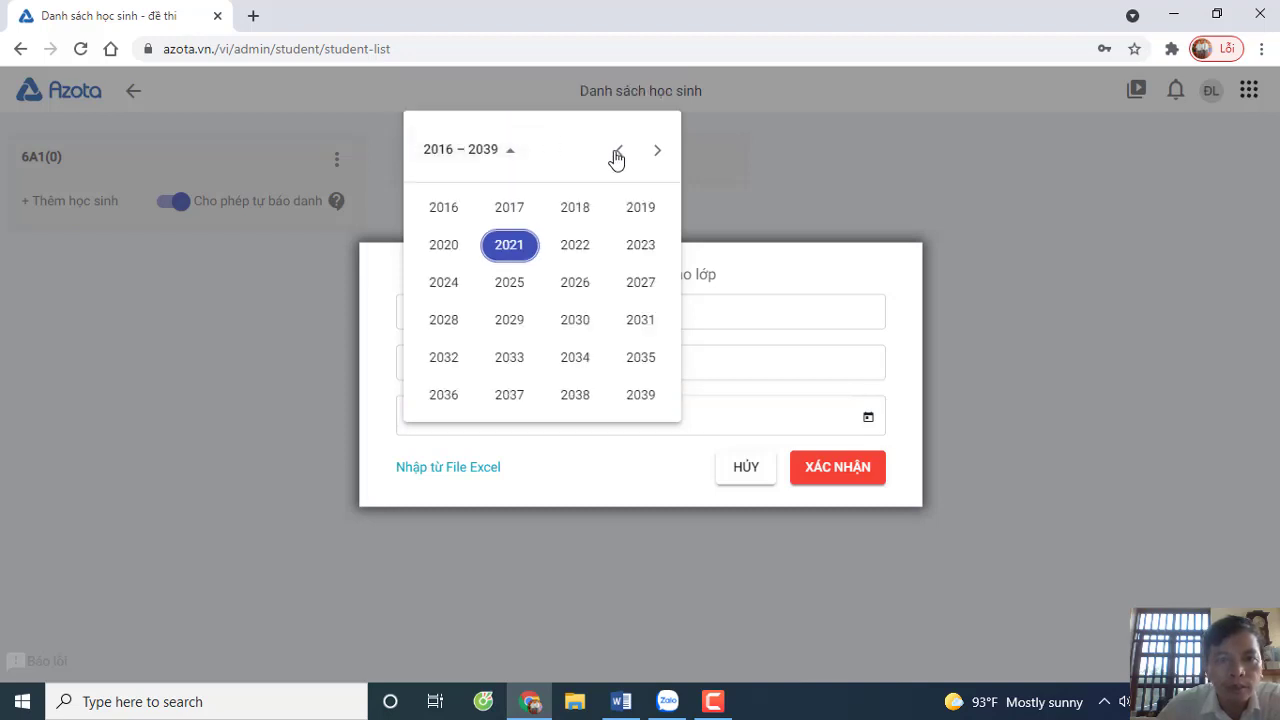
left_click(572, 542)
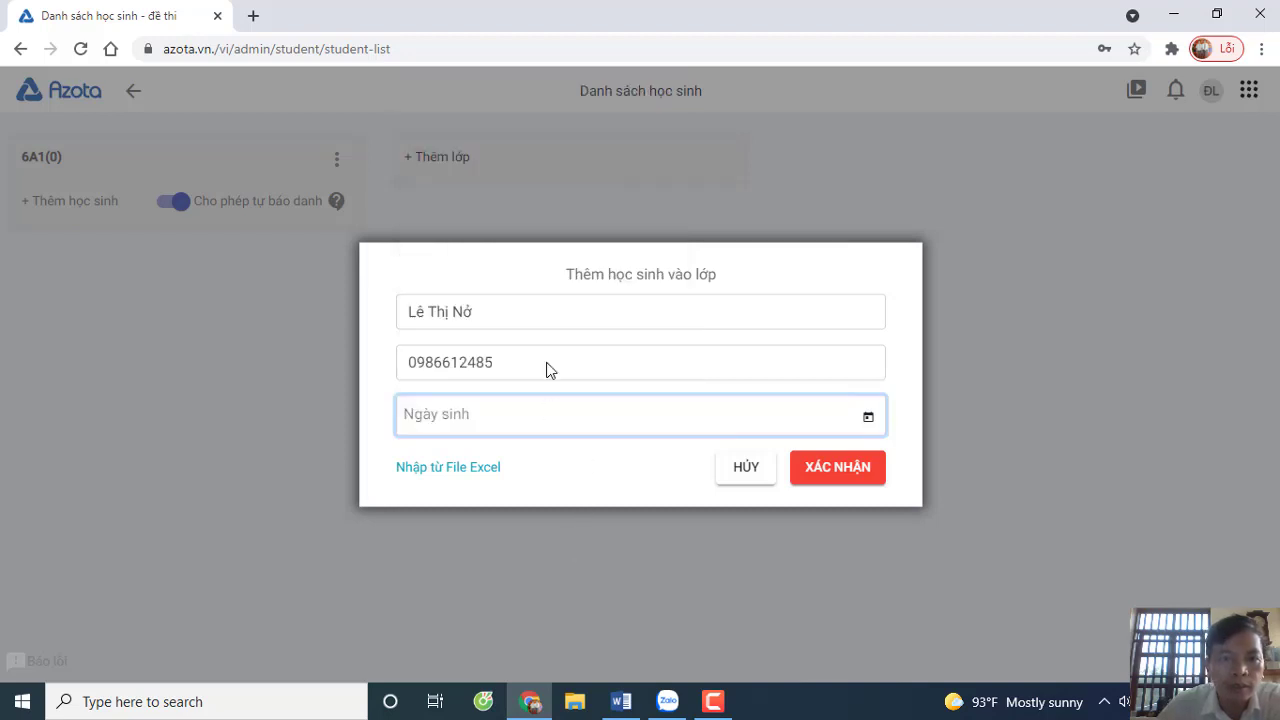
left_click(436, 408)
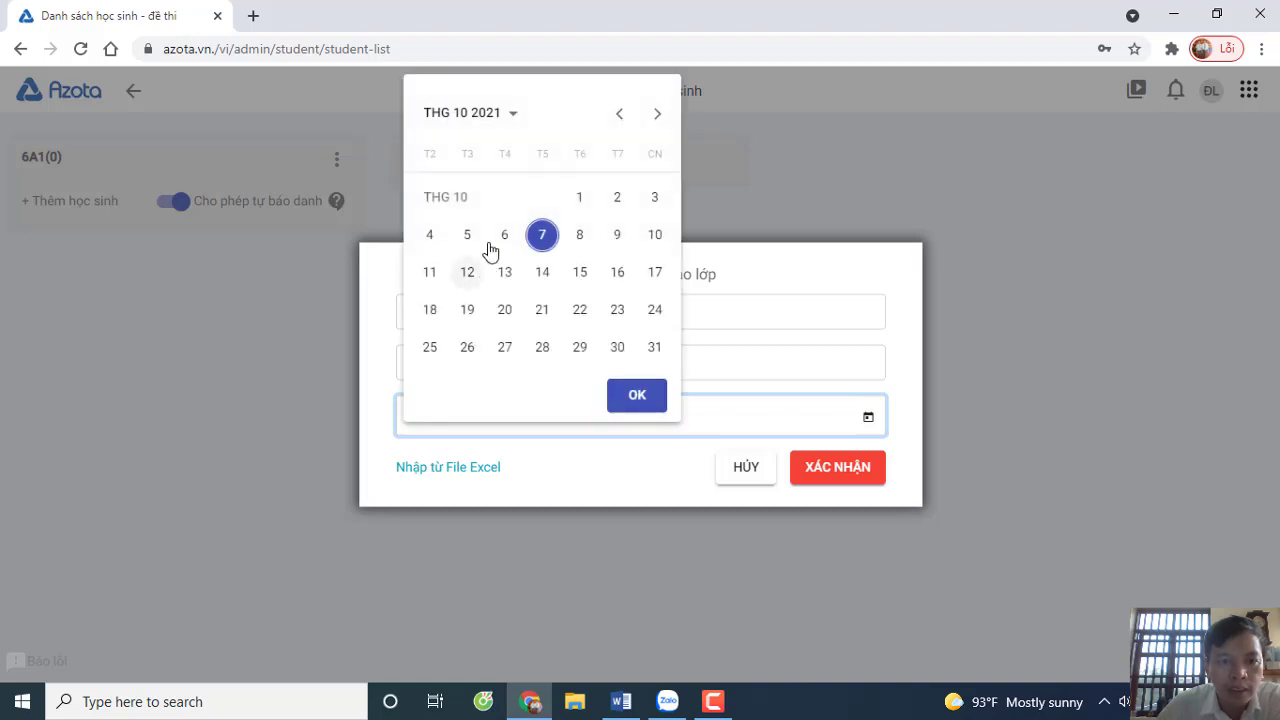
left_click(497, 129)
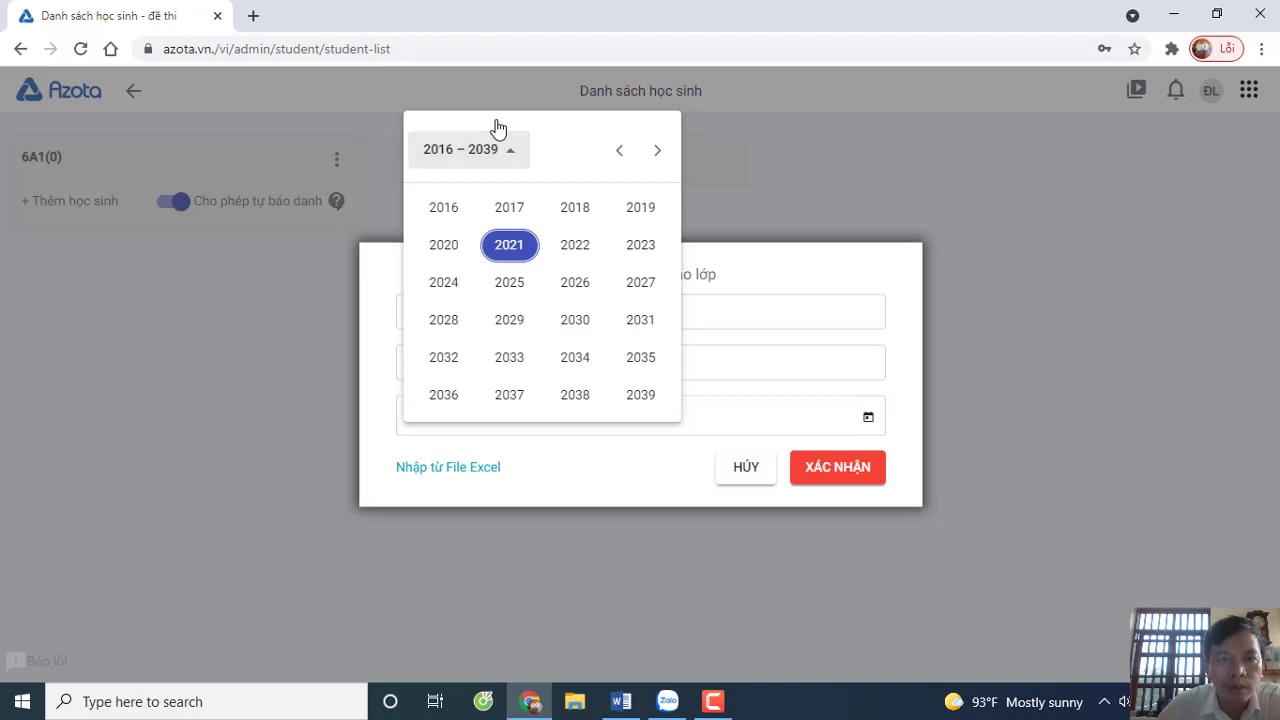
left_click(622, 151)
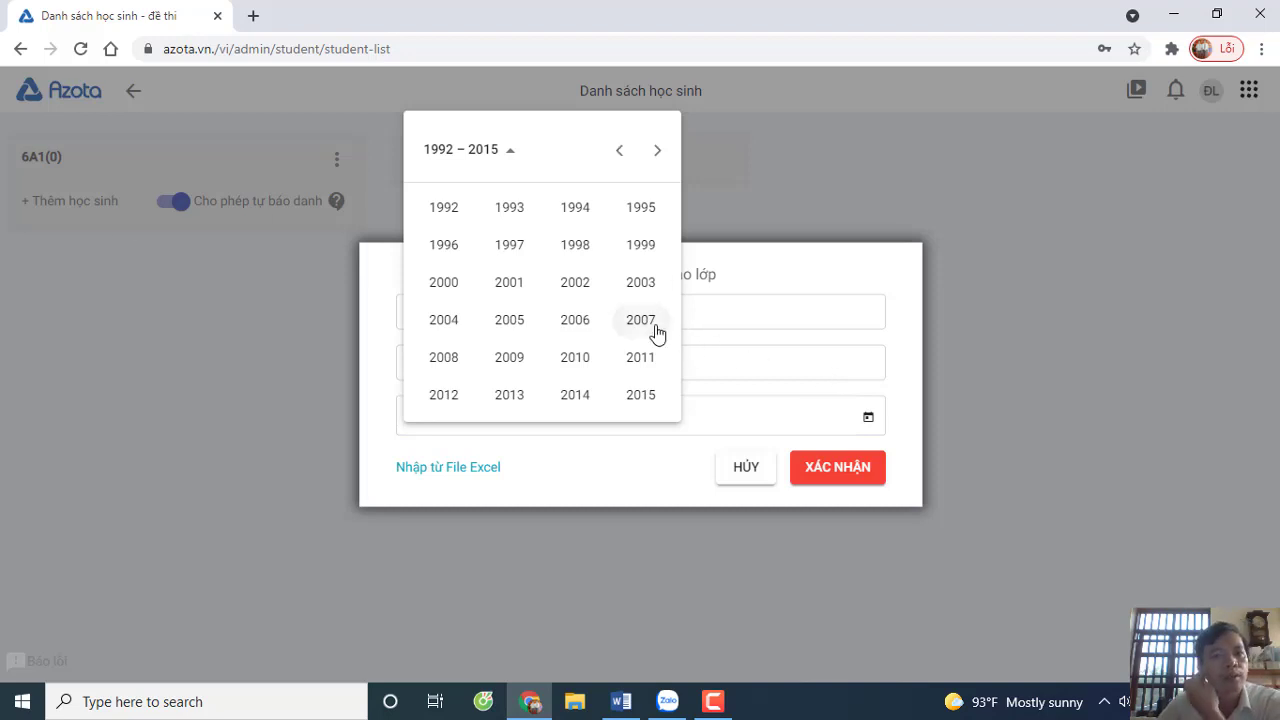
left_click(568, 372)
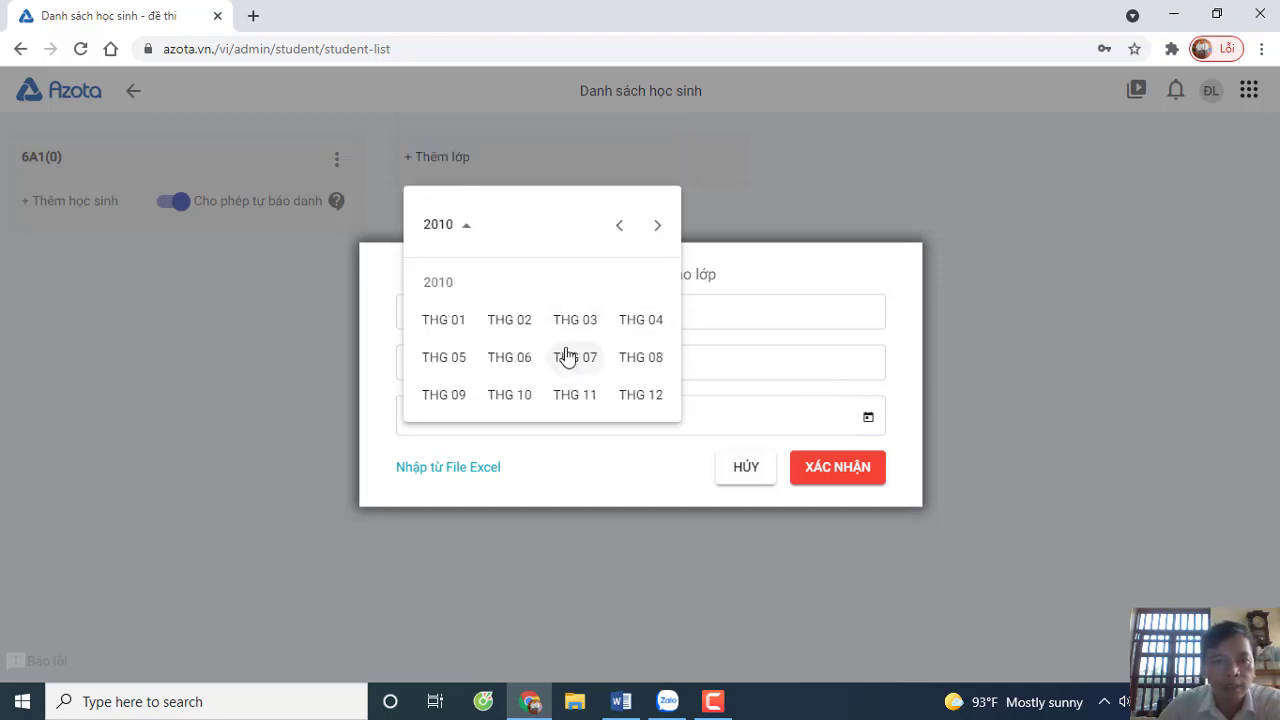
left_click(441, 325)
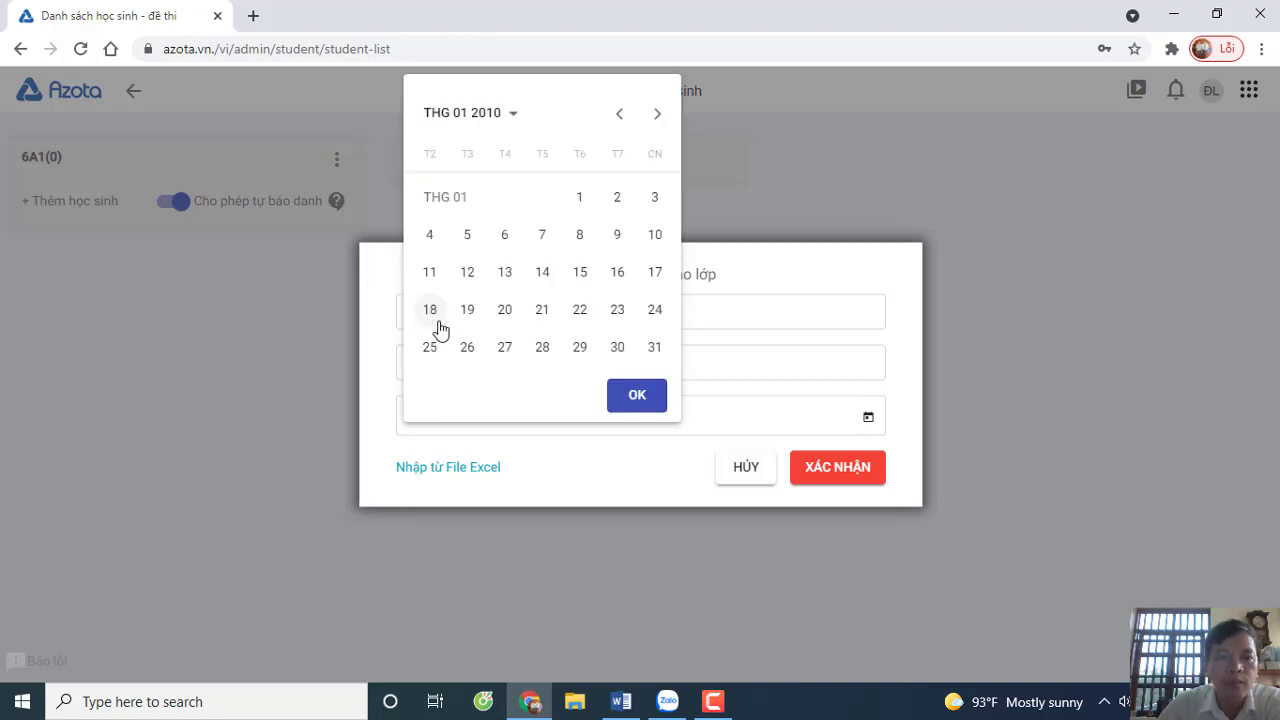
left_click(476, 311)
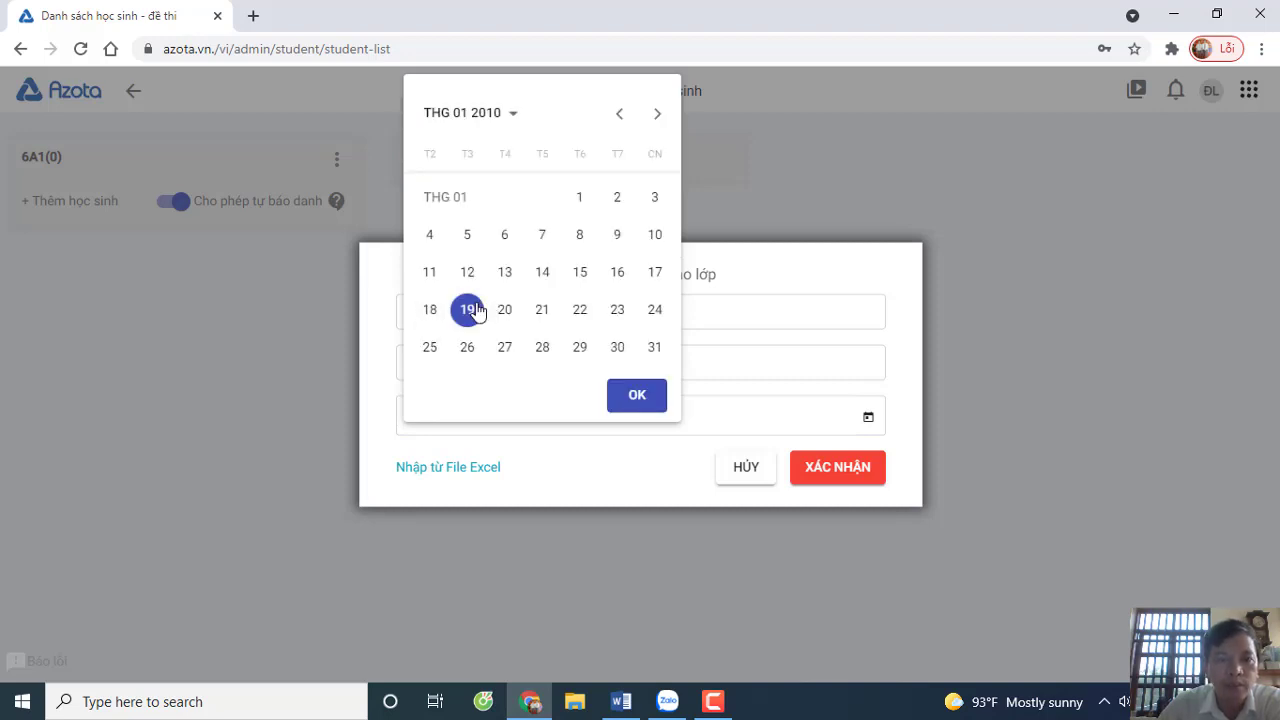
left_click(647, 406)
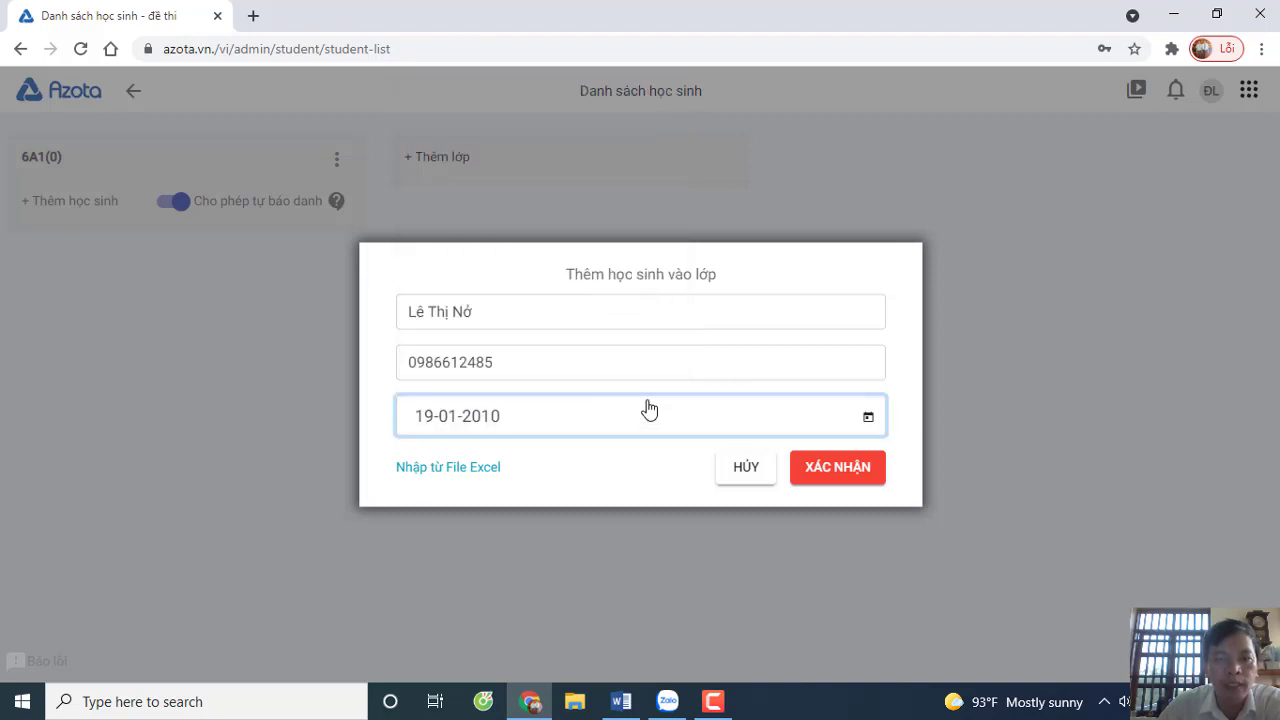
left_click(829, 478)
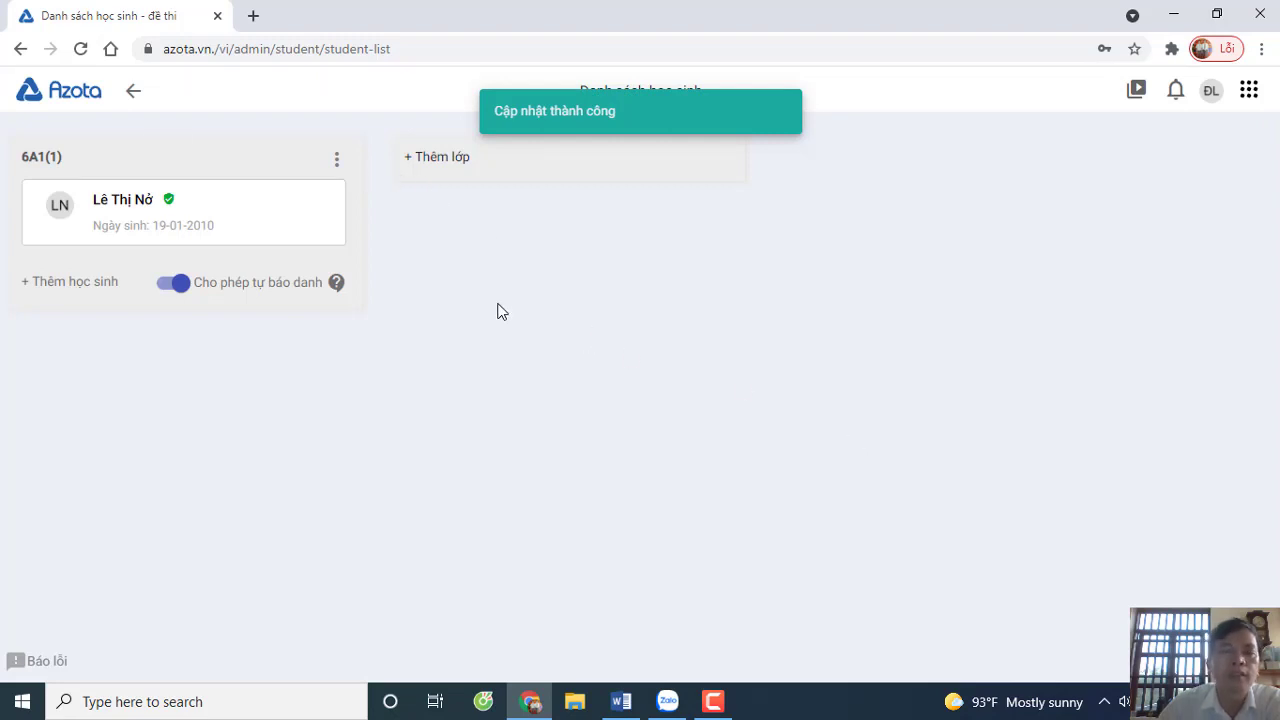
- Create a class named 9a1 and open its Thêm học sinh form
left_click(411, 161)
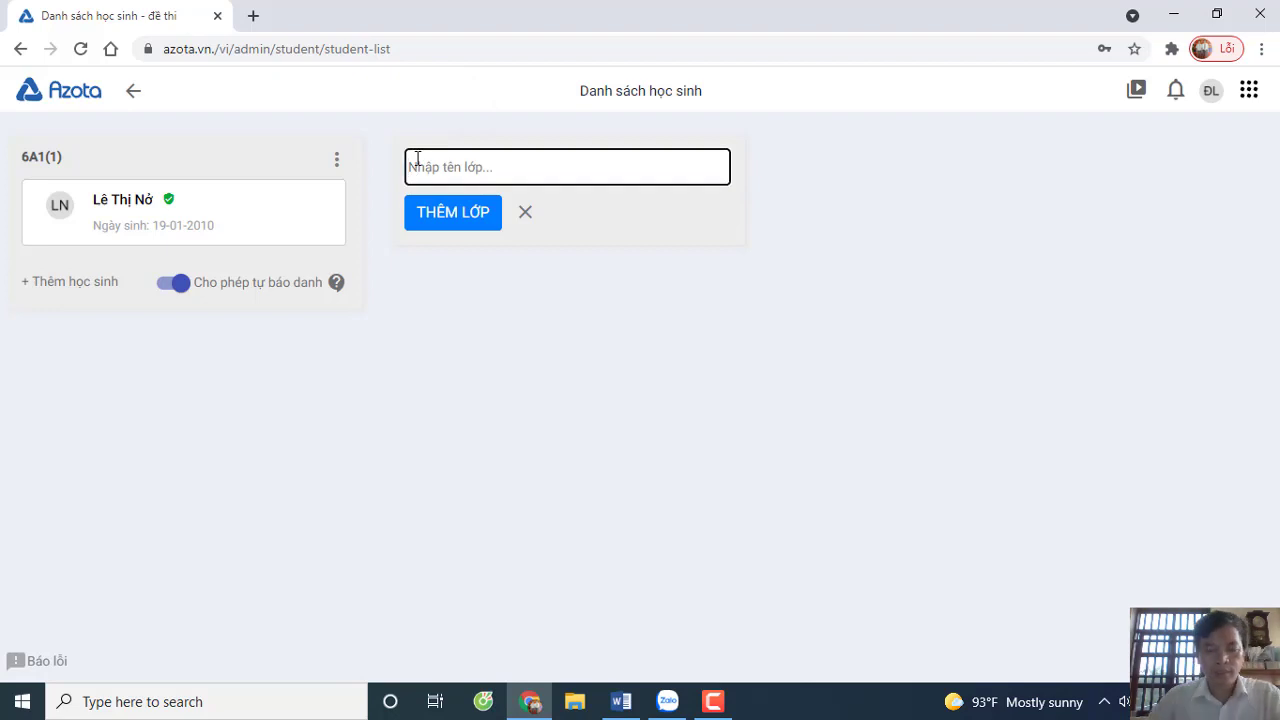
type("9a")
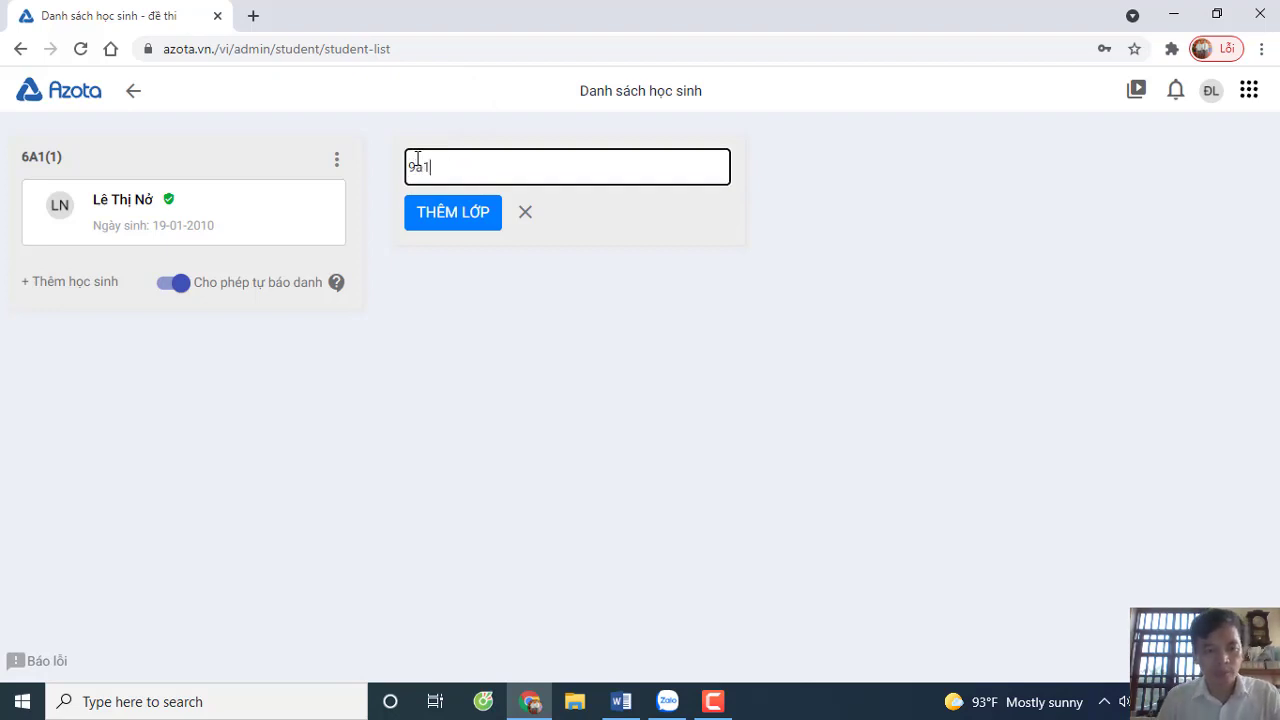
type("1")
left_click(485, 216)
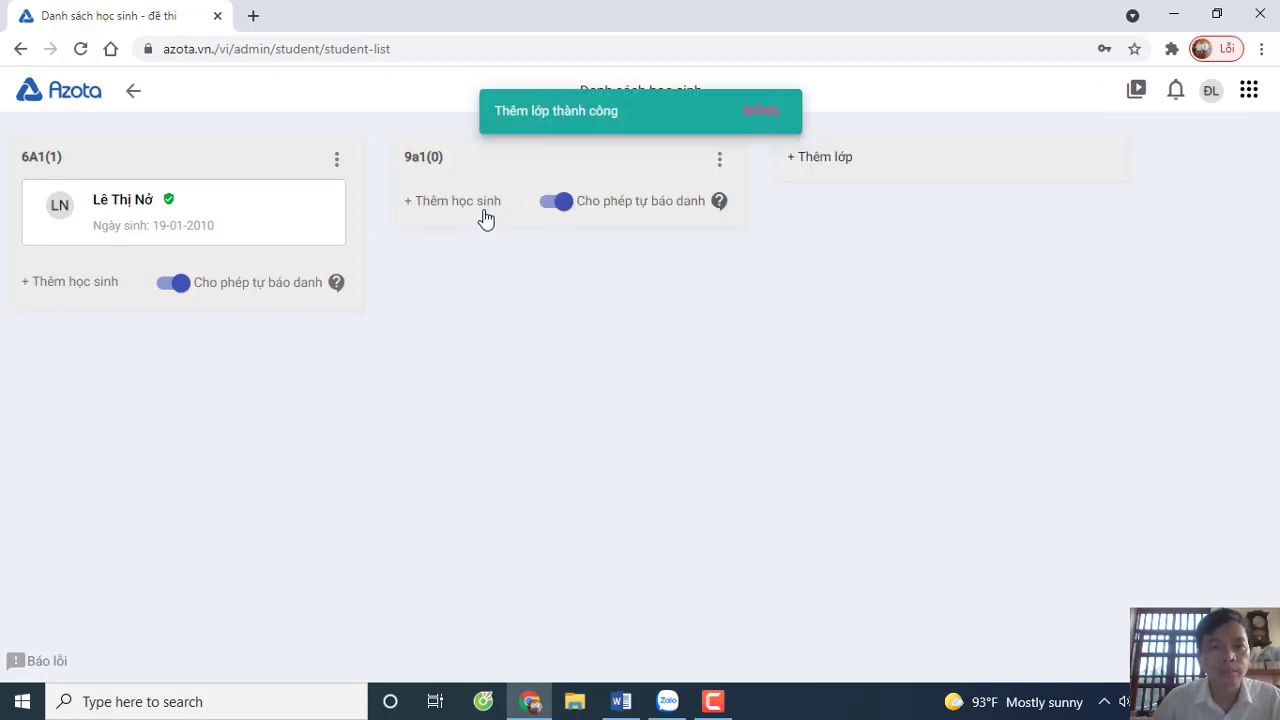
left_click(414, 205)
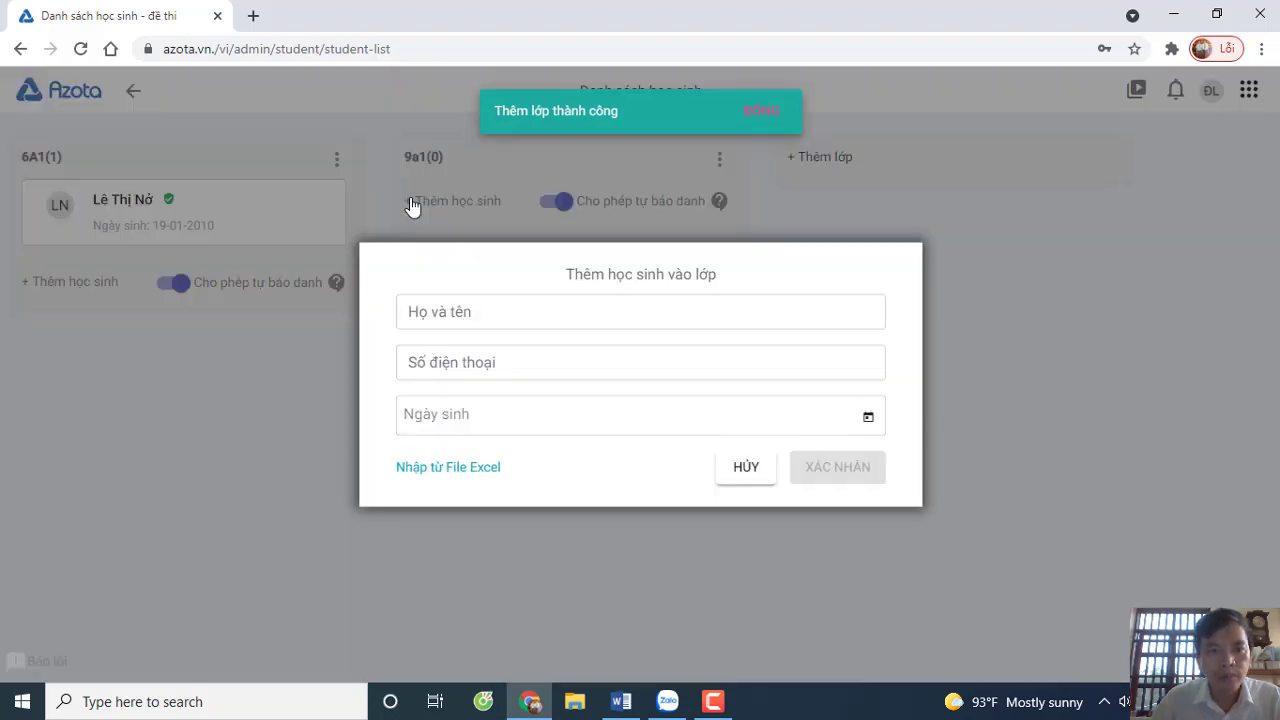
- Enter the 9a1 student's full name in Họ và tên and their phone number in Số điện thoại
left_click(441, 313)
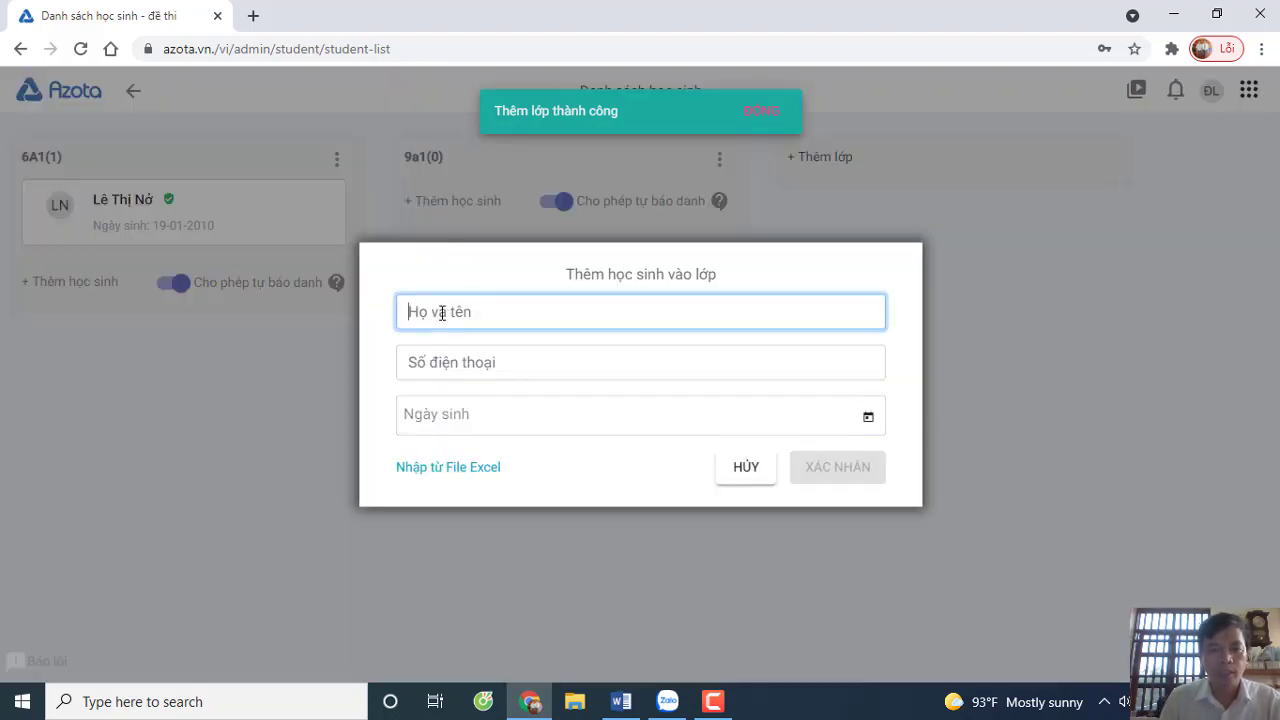
type("nguyễn ")
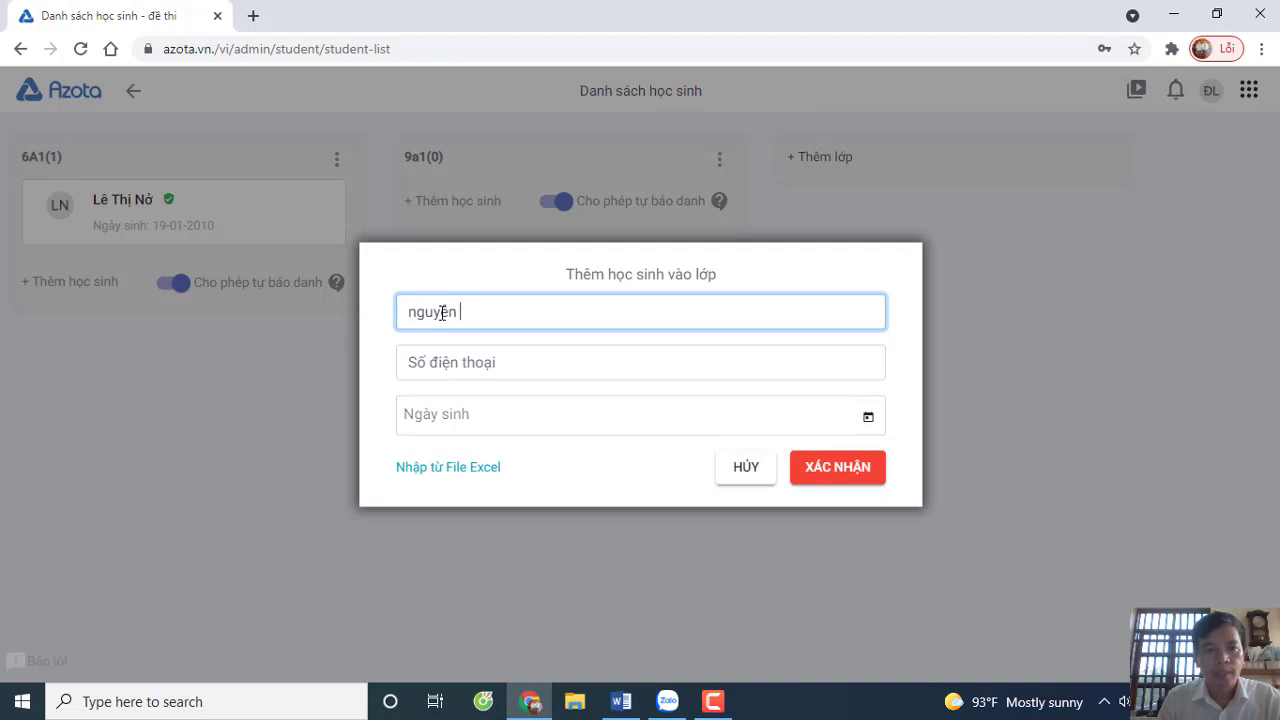
type("chí pheo")
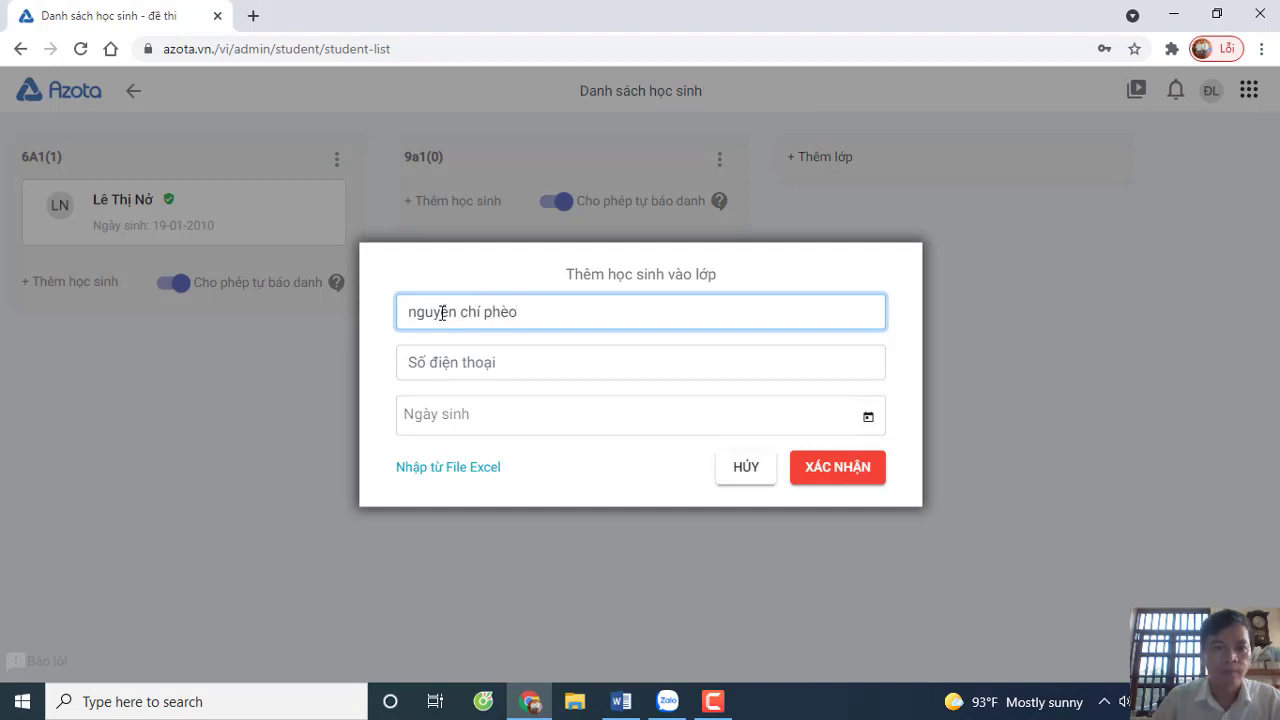
left_click(477, 364)
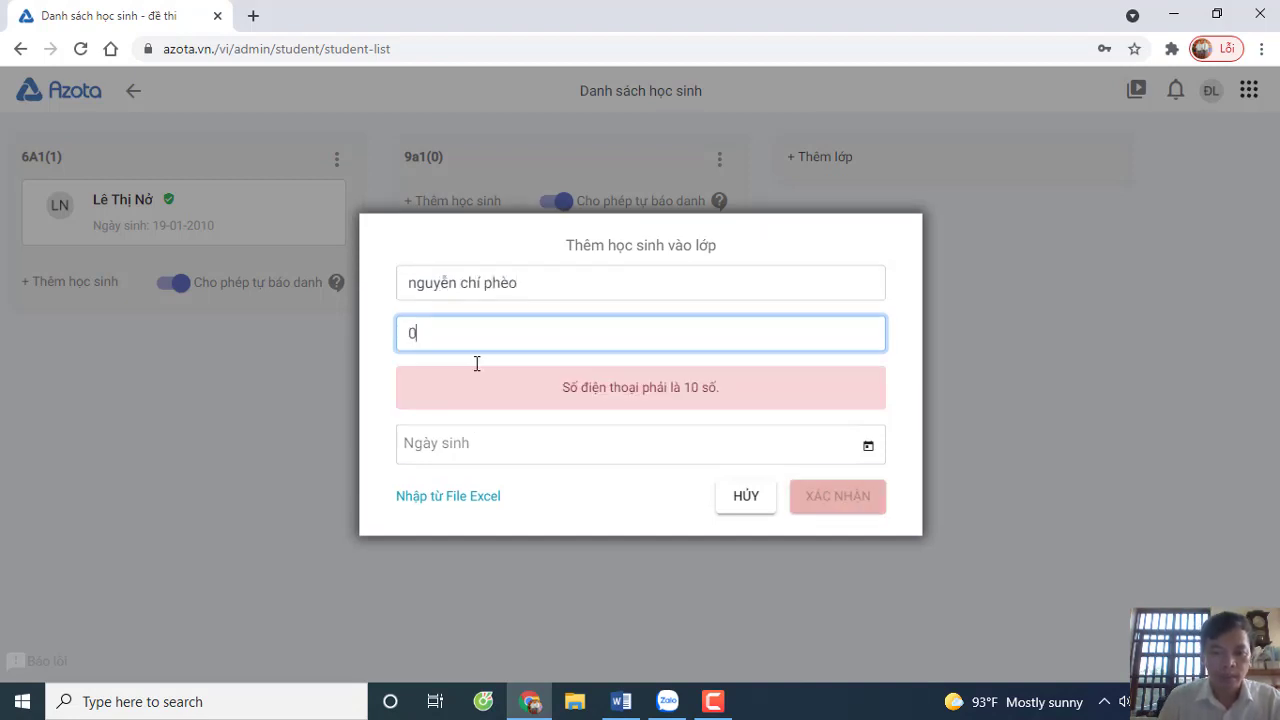
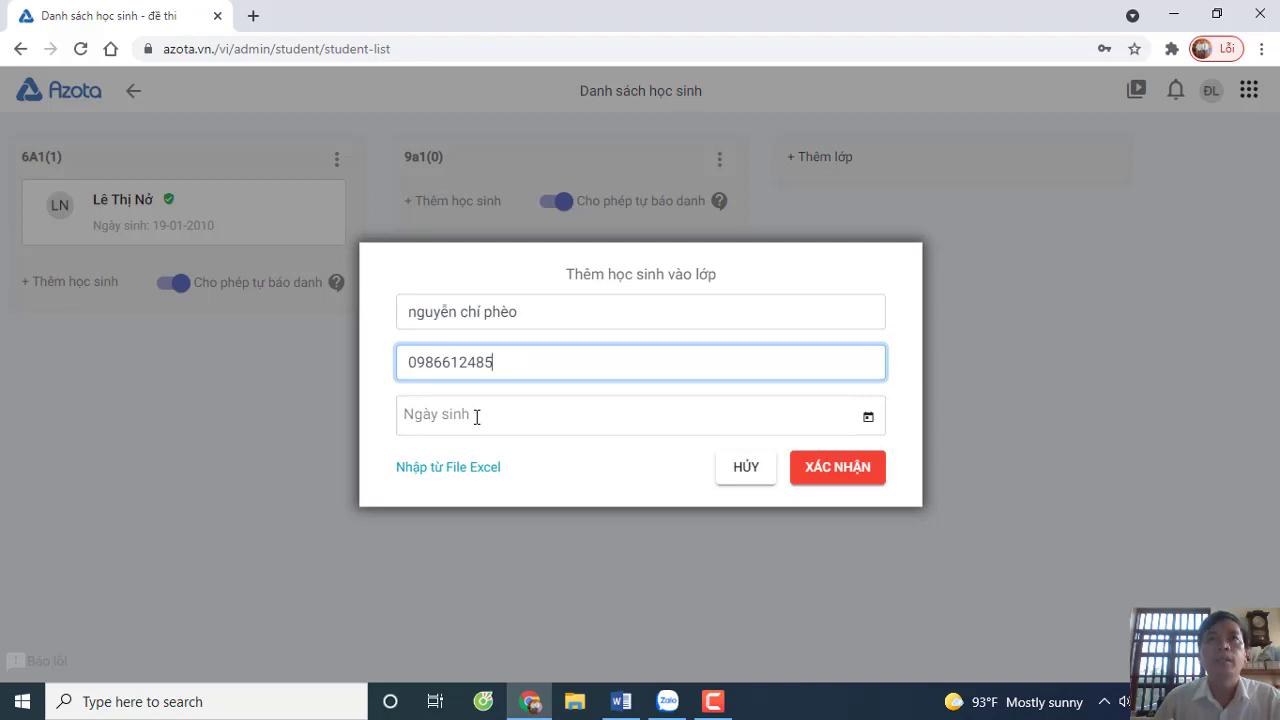
left_click(477, 416)
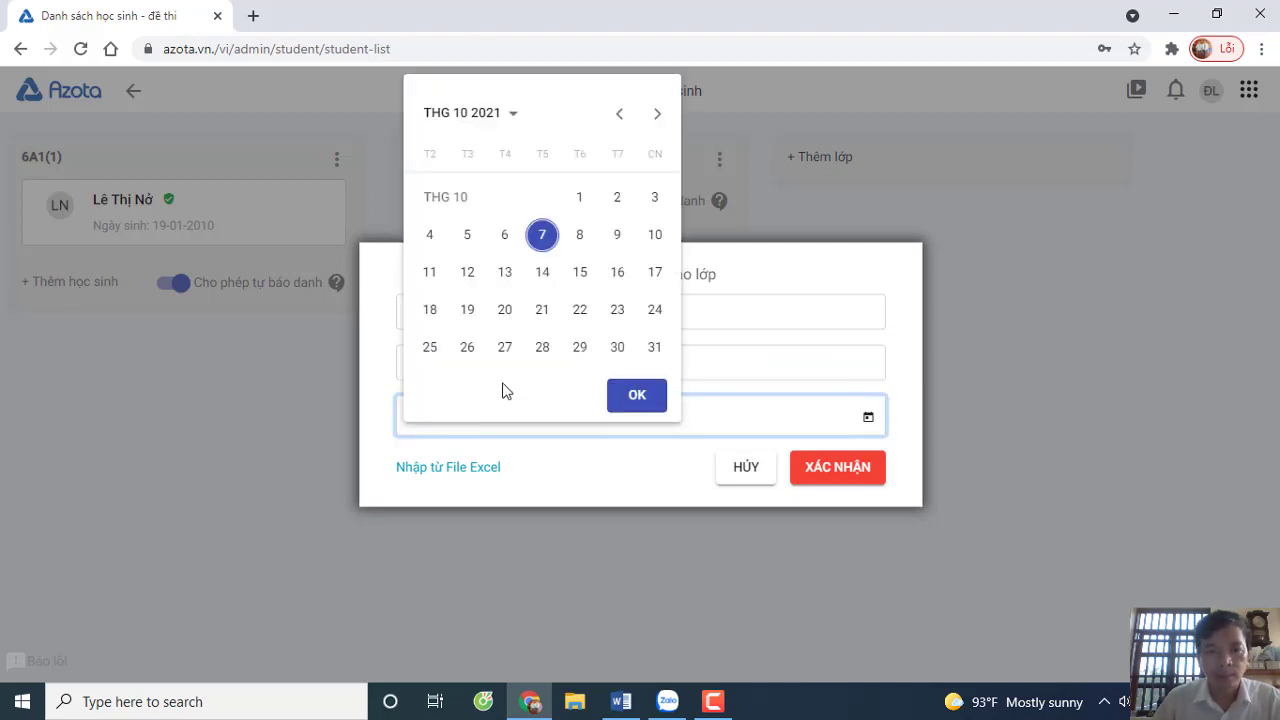
left_click(619, 115)
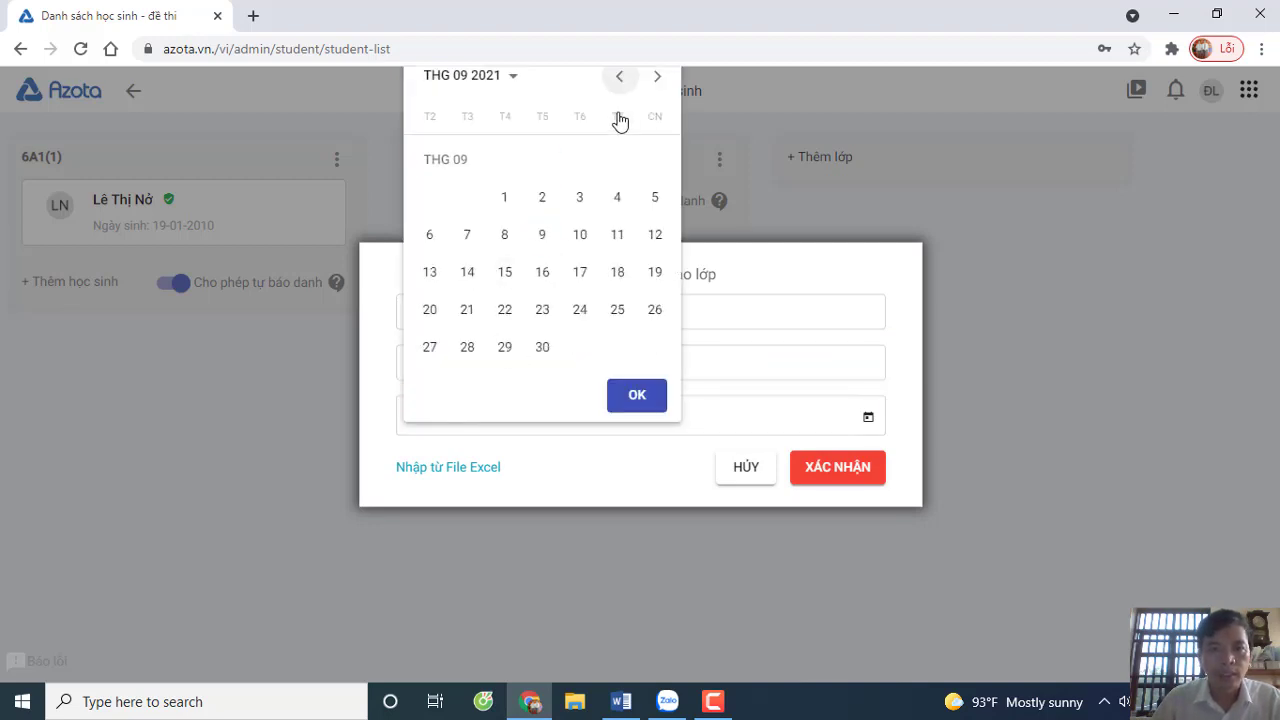
left_click(497, 79)
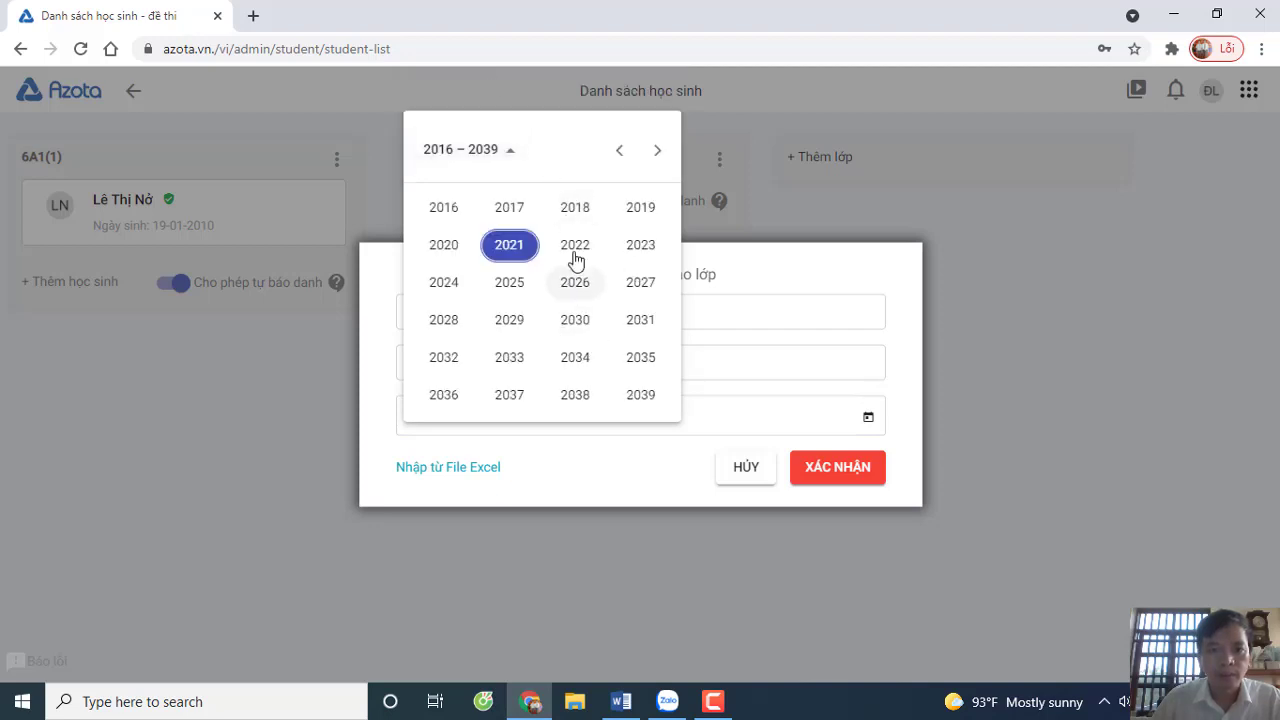
left_click(620, 150)
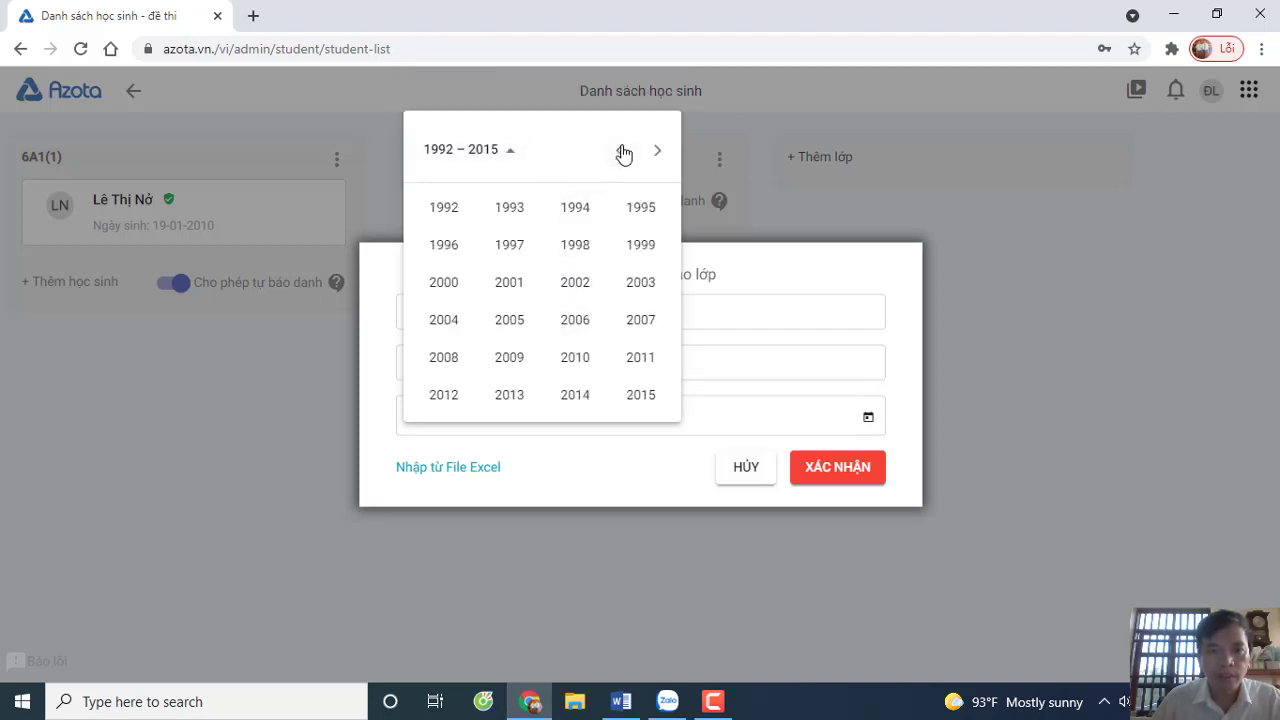
left_click(578, 357)
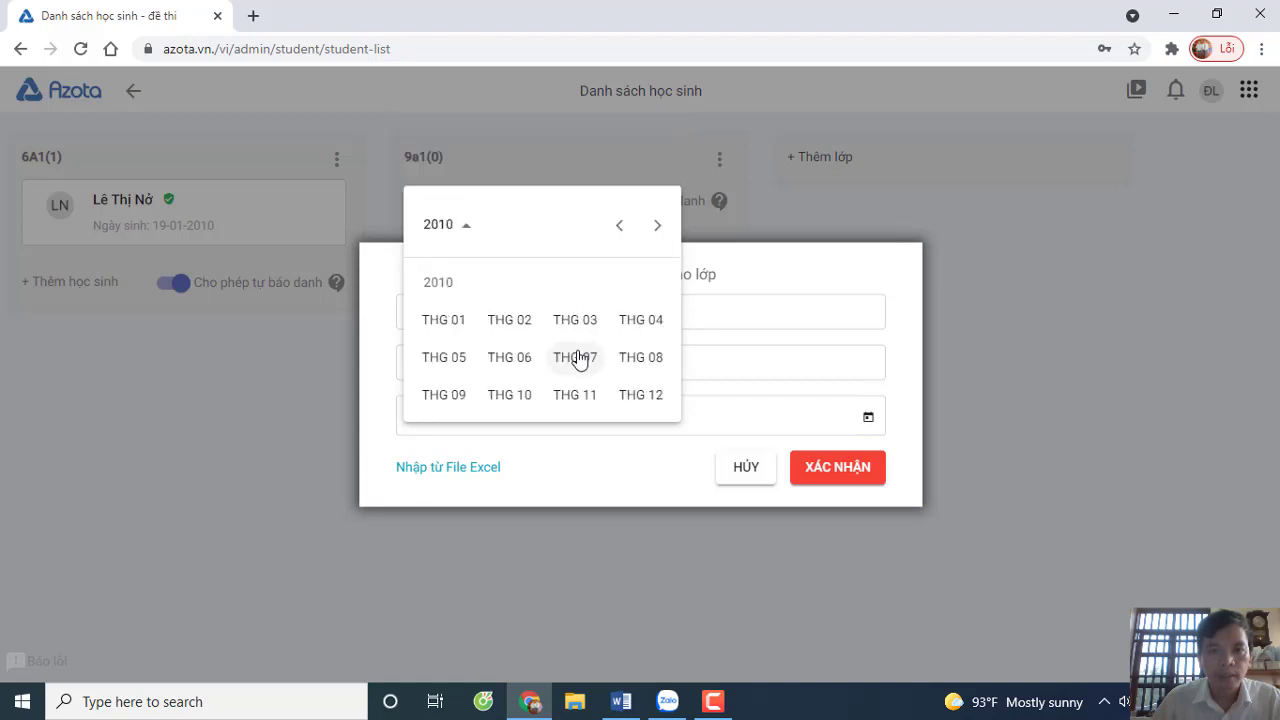
left_click(455, 322)
left_click(552, 318)
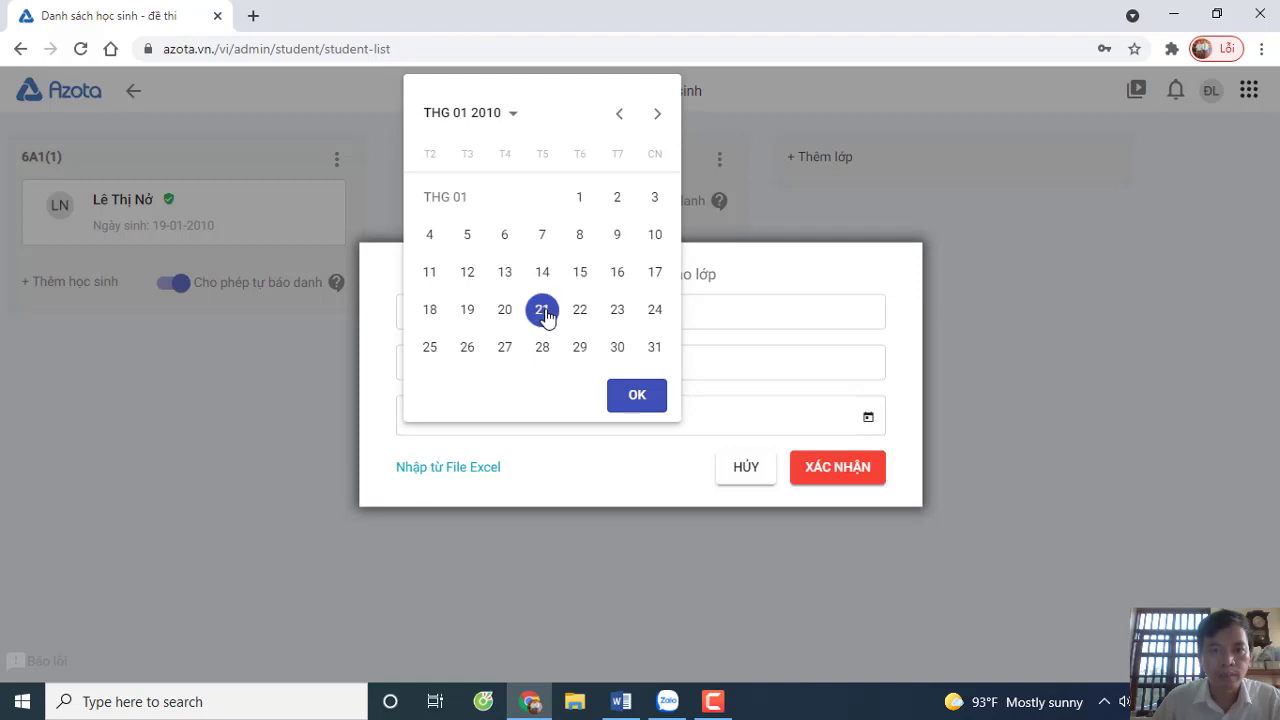
left_click(638, 405)
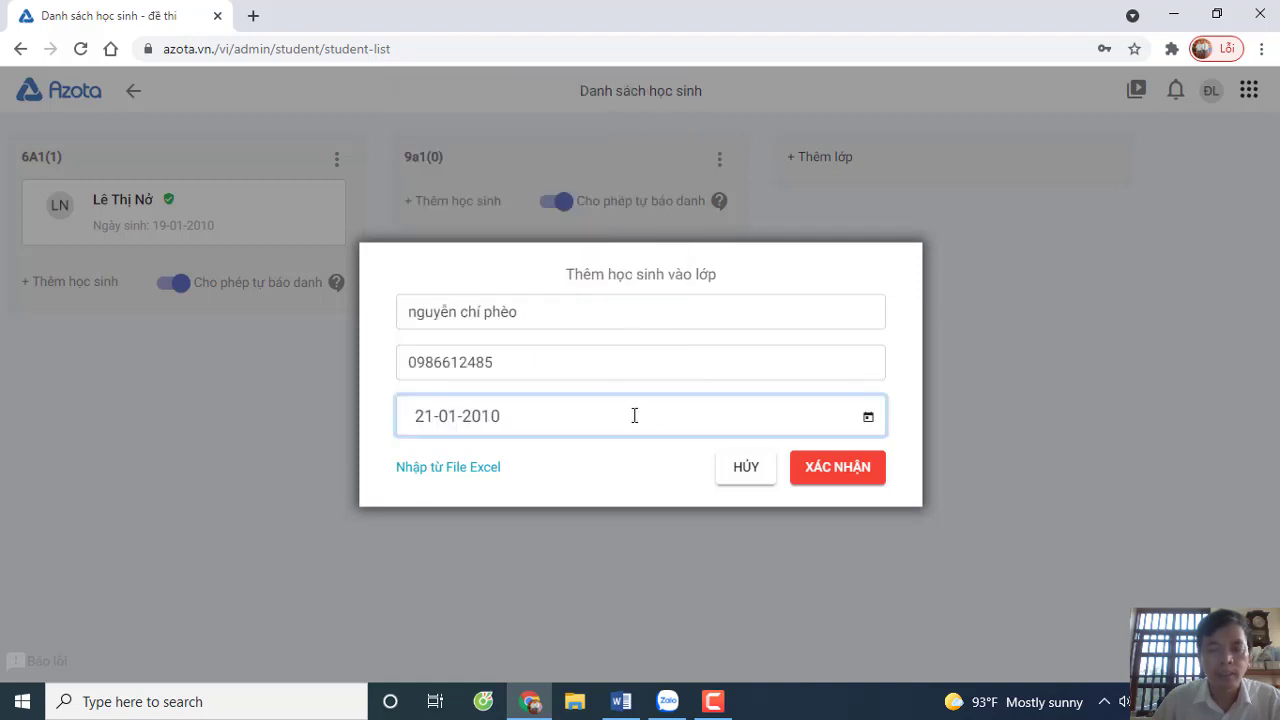
left_click(853, 469)
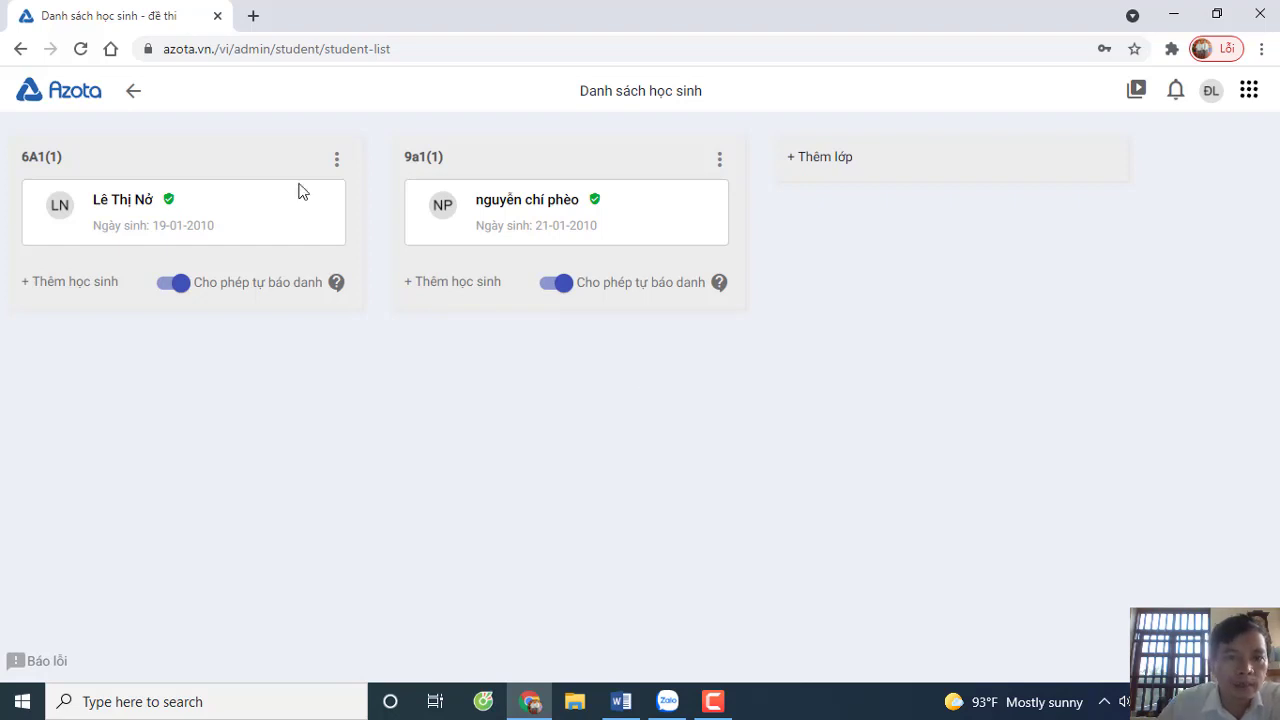
left_click(42, 283)
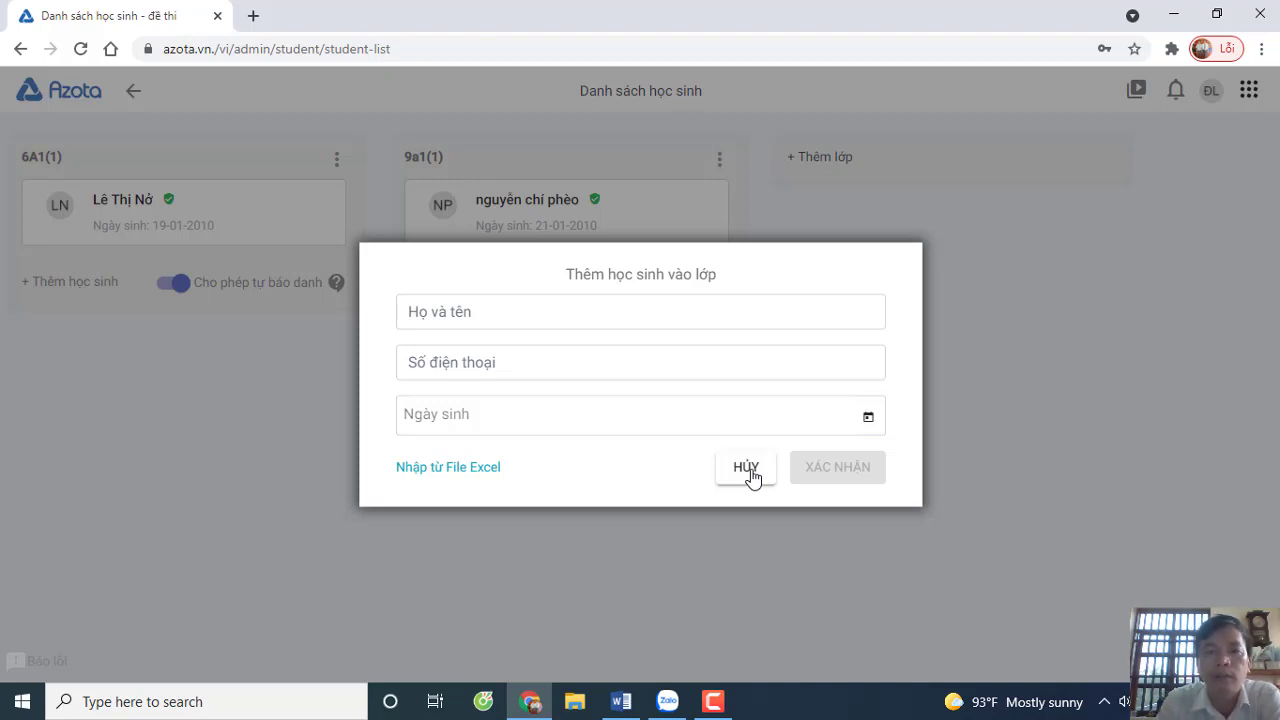
left_click(748, 468)
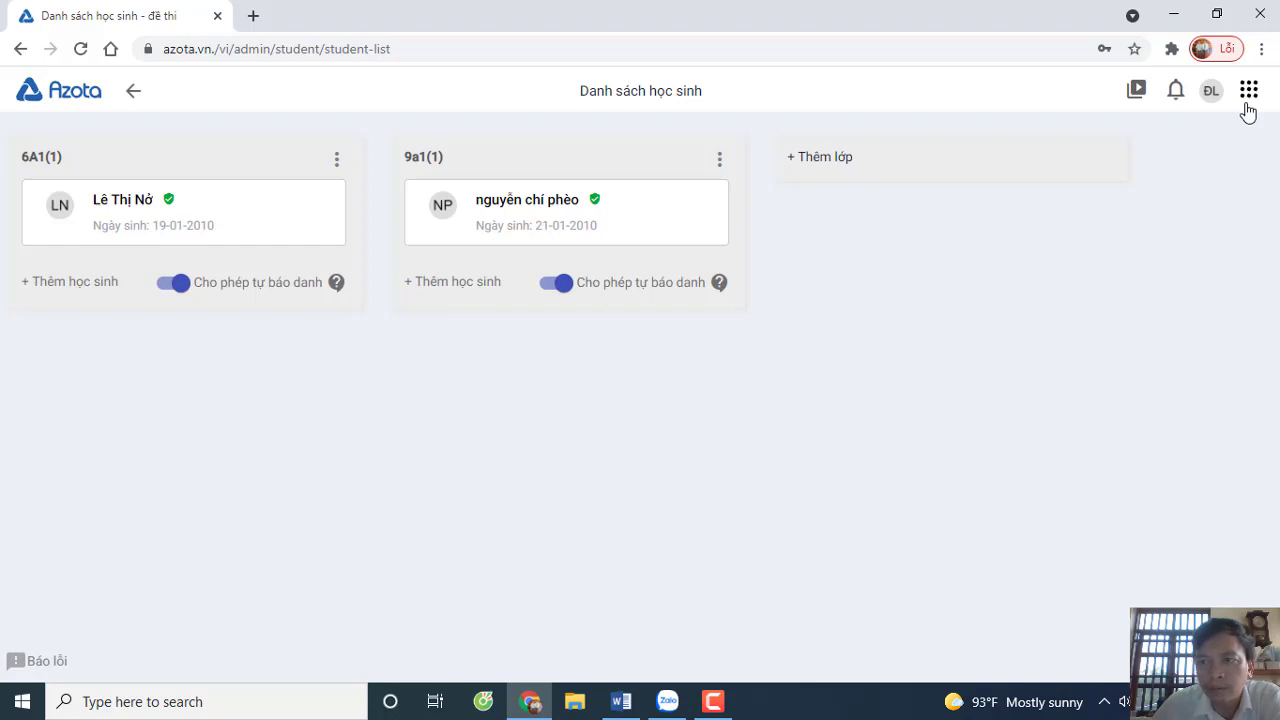
- Go to the Bài tập section from the apps grid and start a new assignment with + Tạo bài tập
left_click(1249, 94)
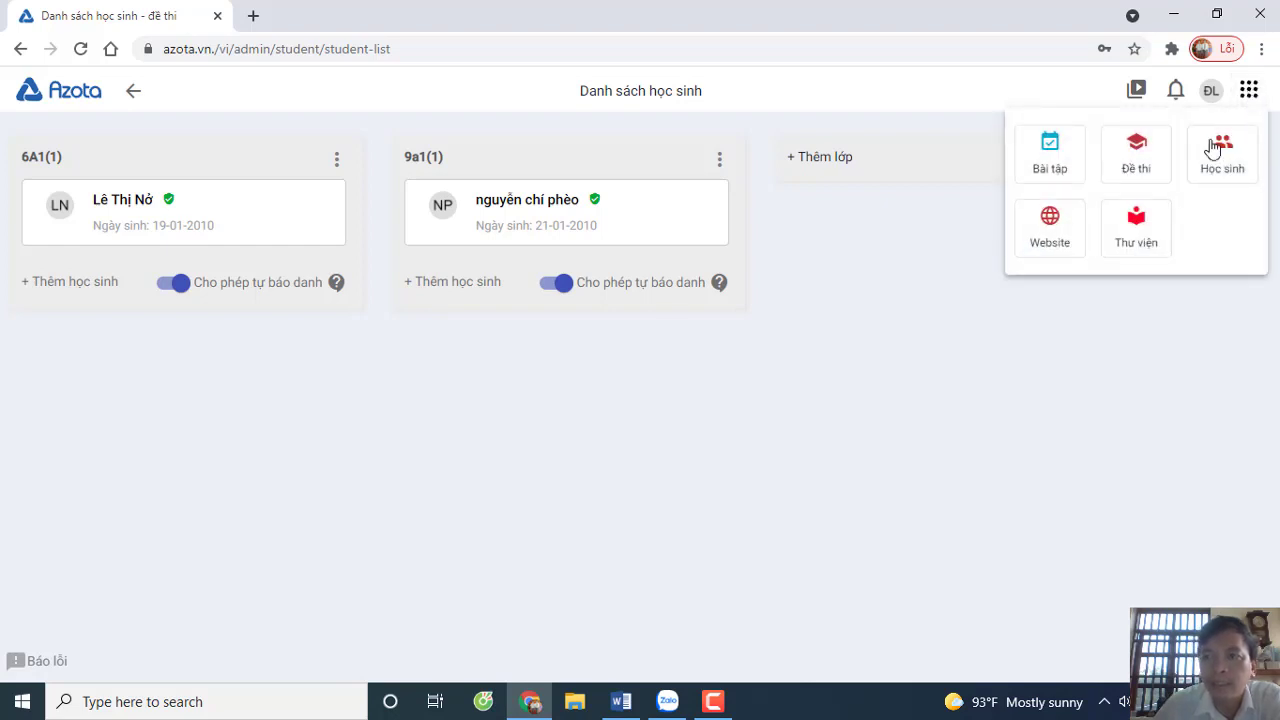
left_click(1003, 509)
left_click(1249, 92)
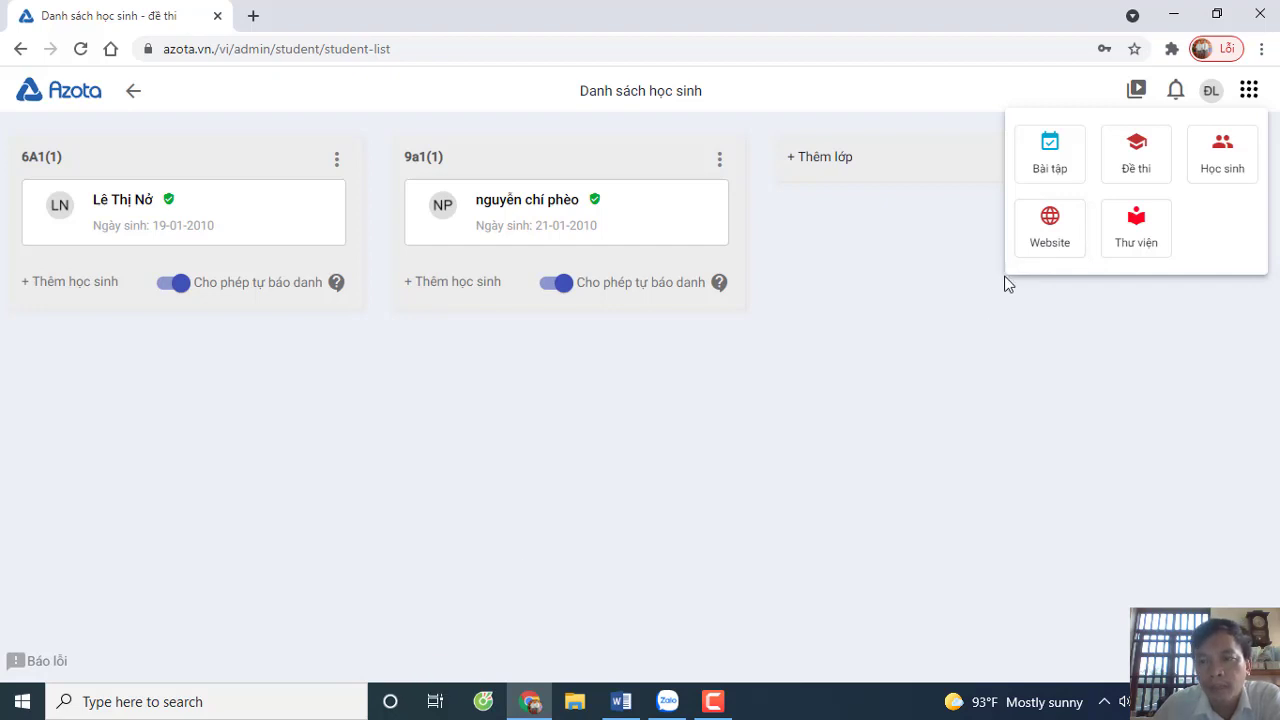
left_click(1048, 157)
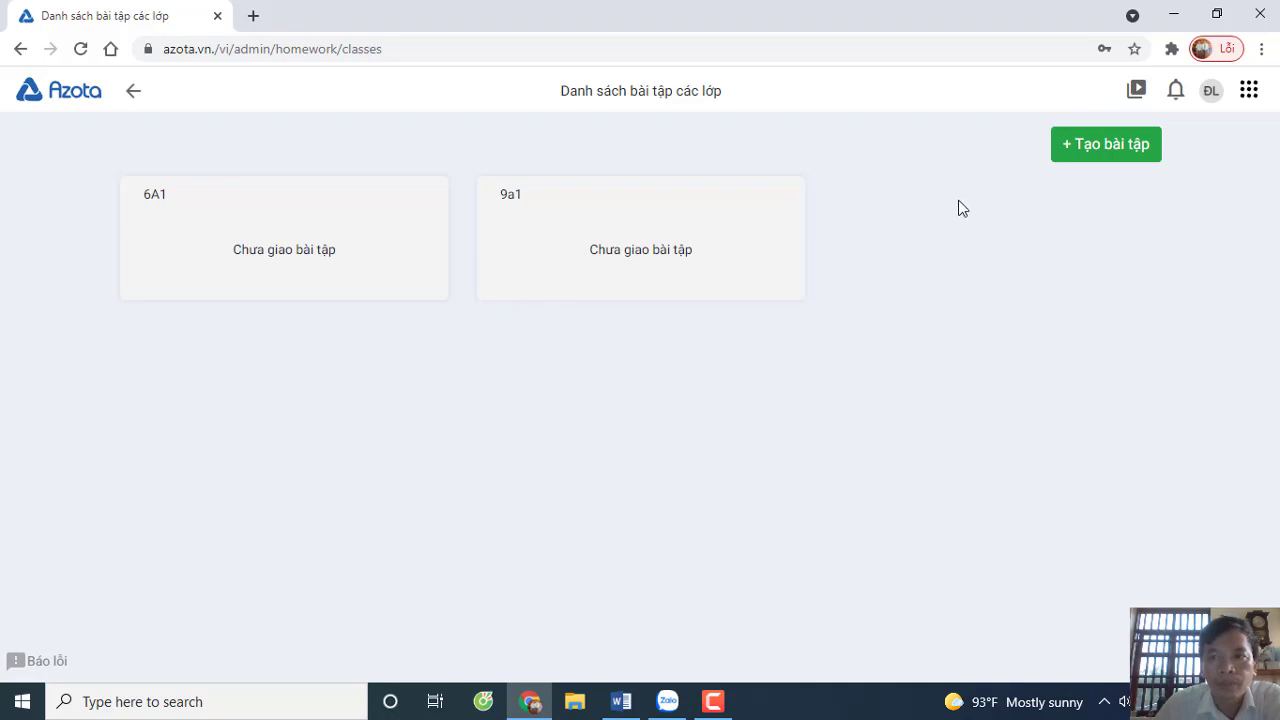
left_click(1083, 158)
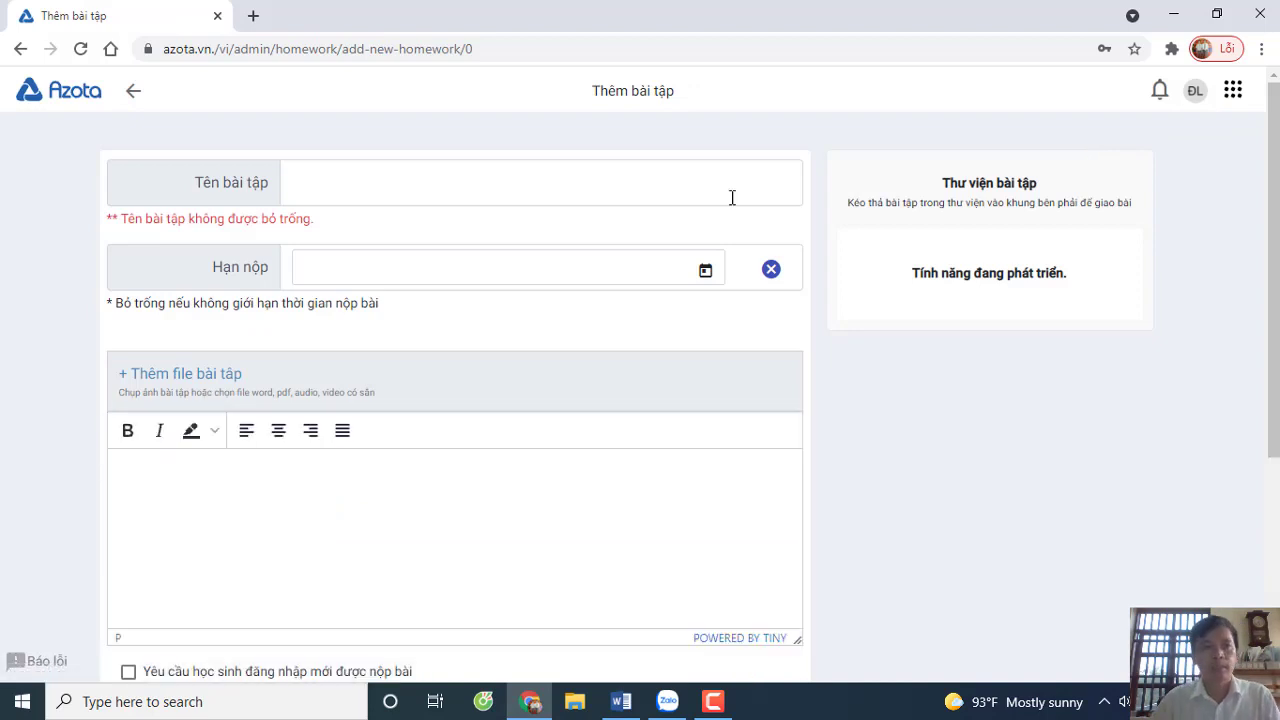
left_click(501, 193)
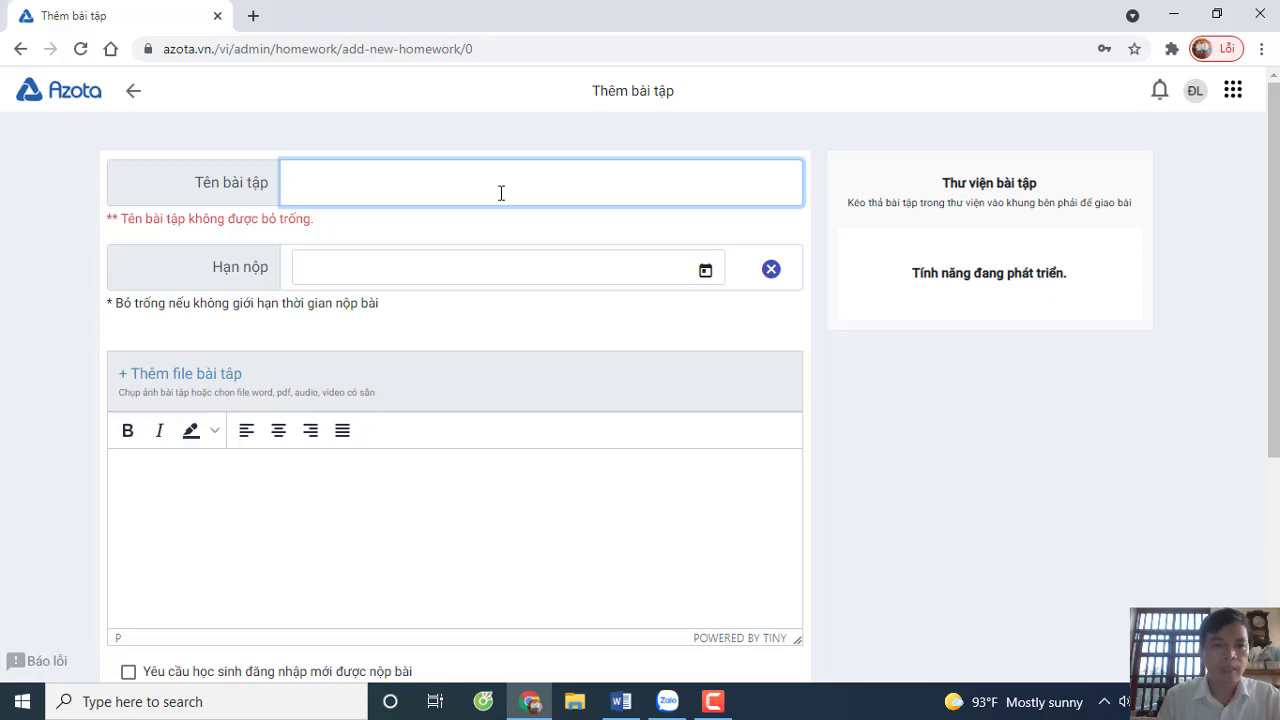
type("Đề luy")
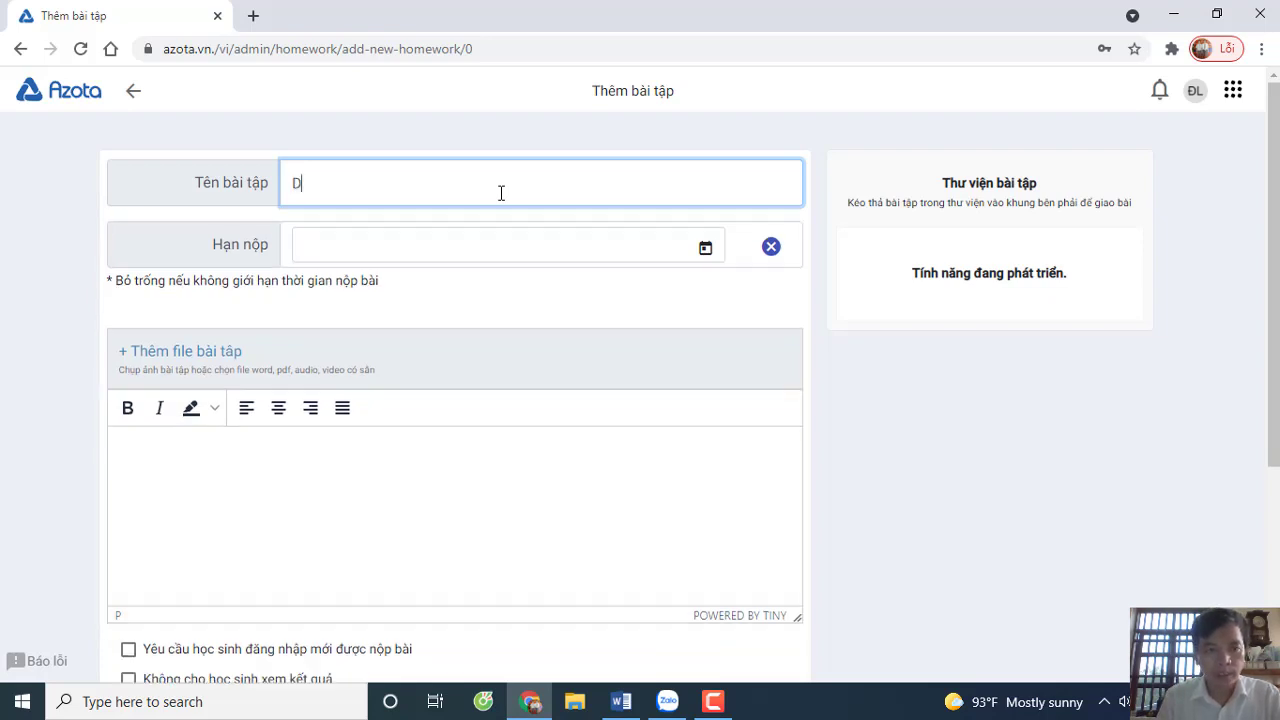
type("ện thi vào ")
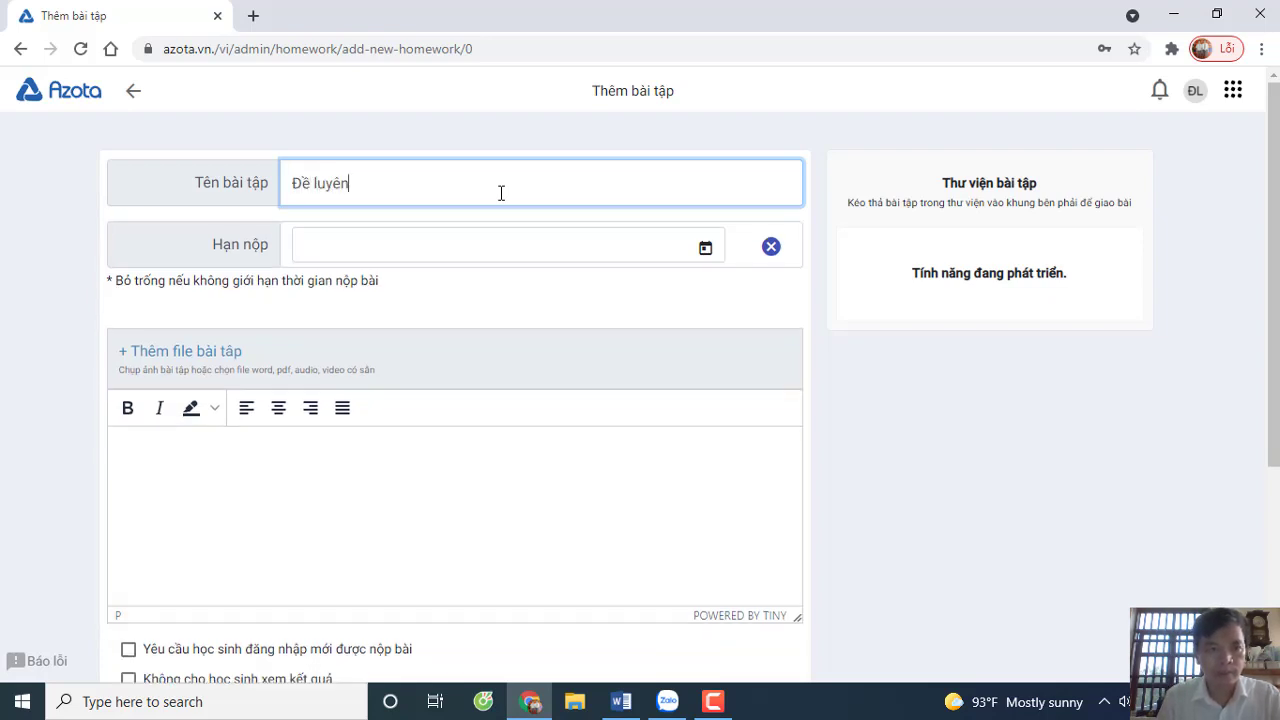
type("lớp")
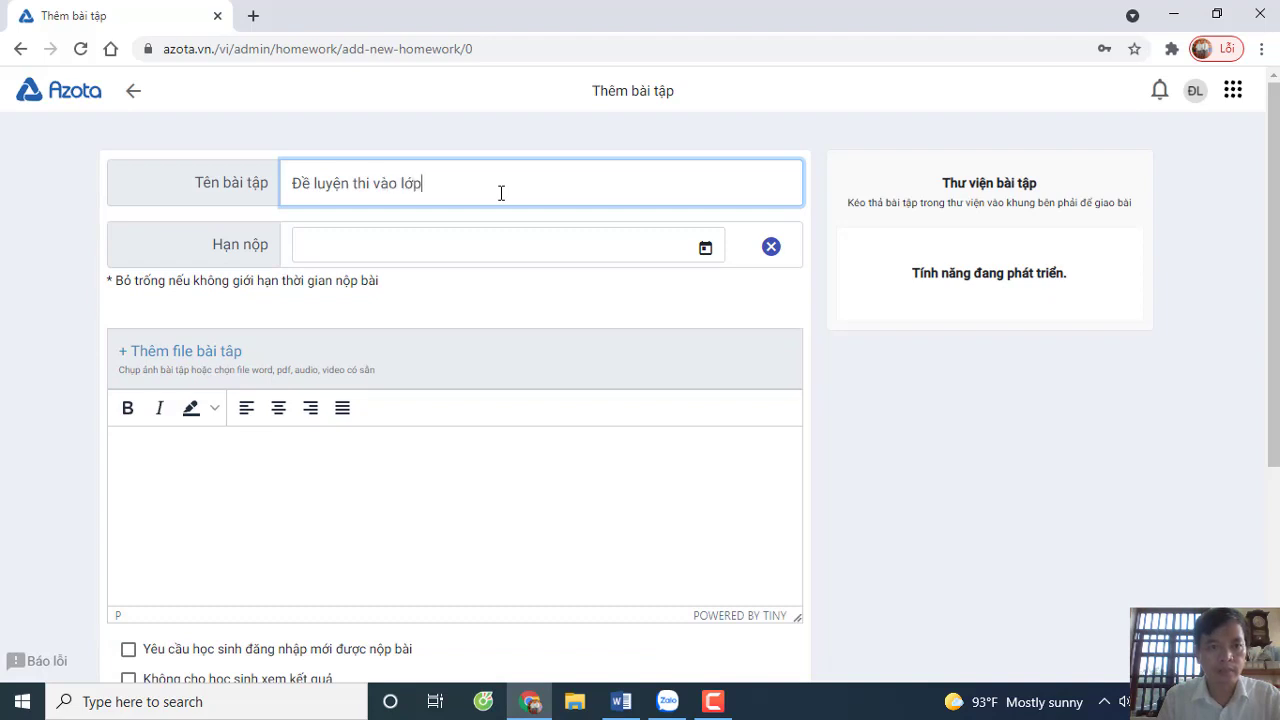
type(" 10 số 1")
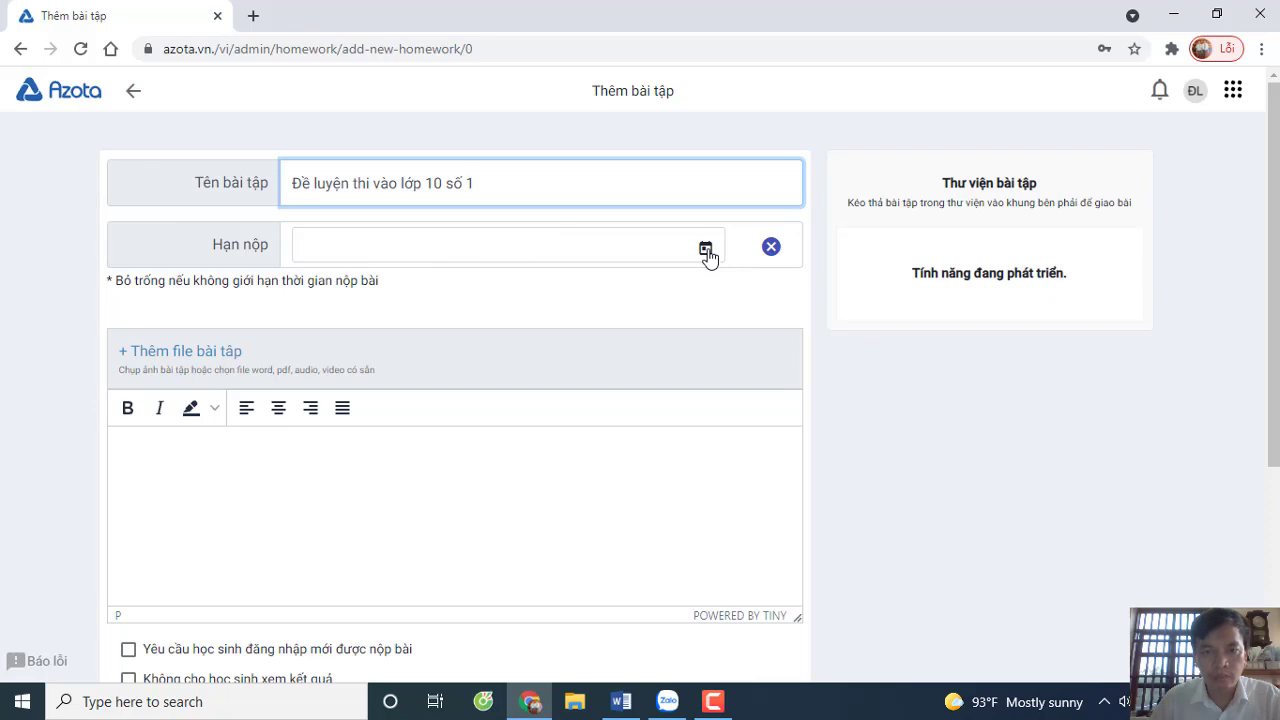
left_click(706, 250)
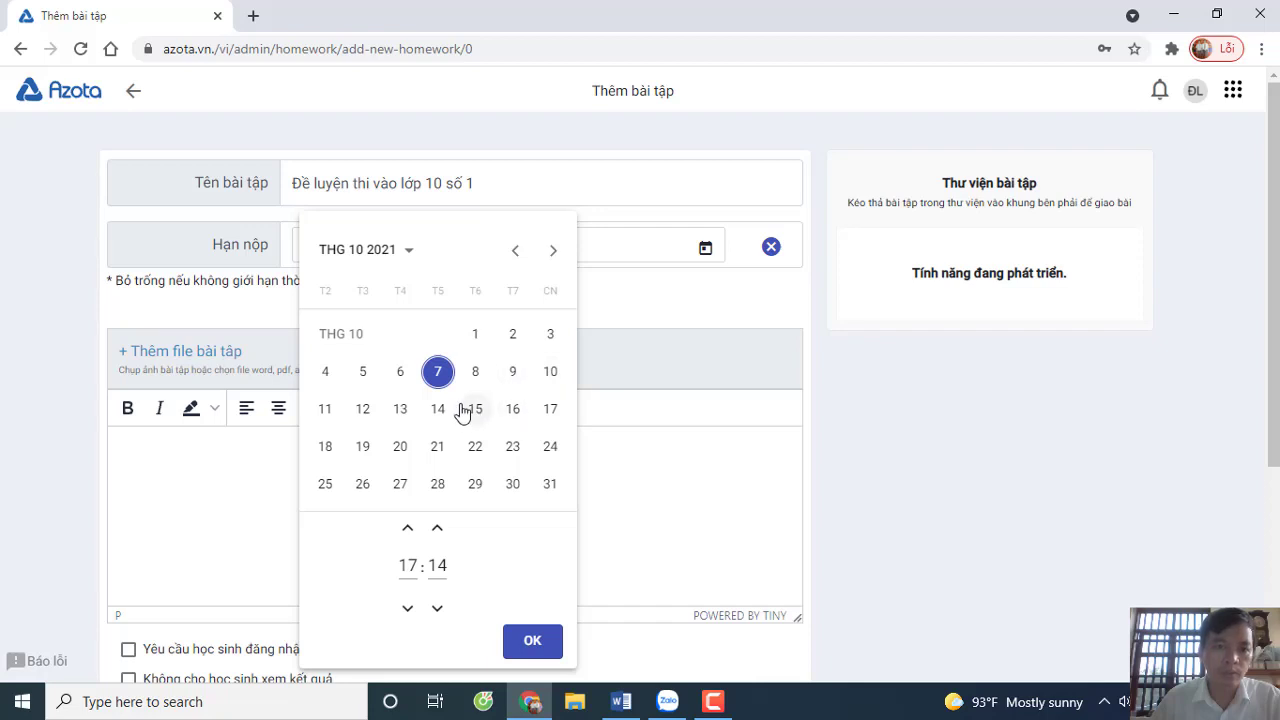
left_click(437, 408)
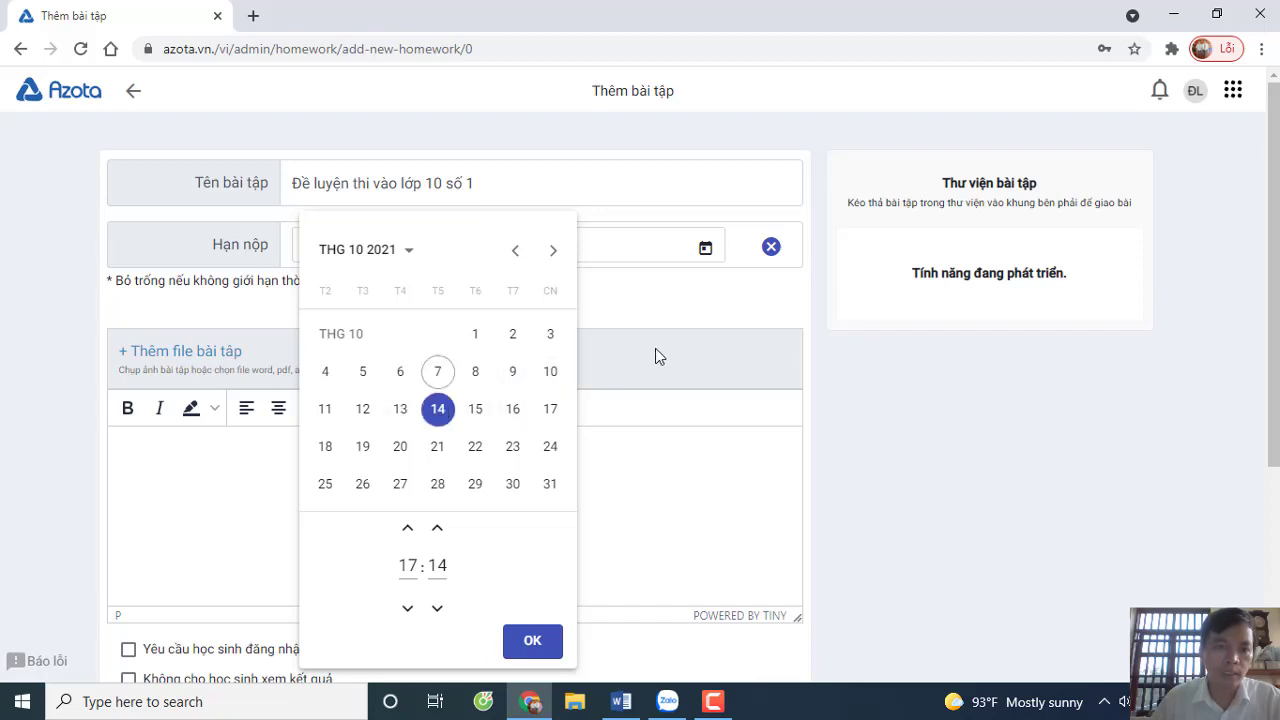
left_click(532, 641)
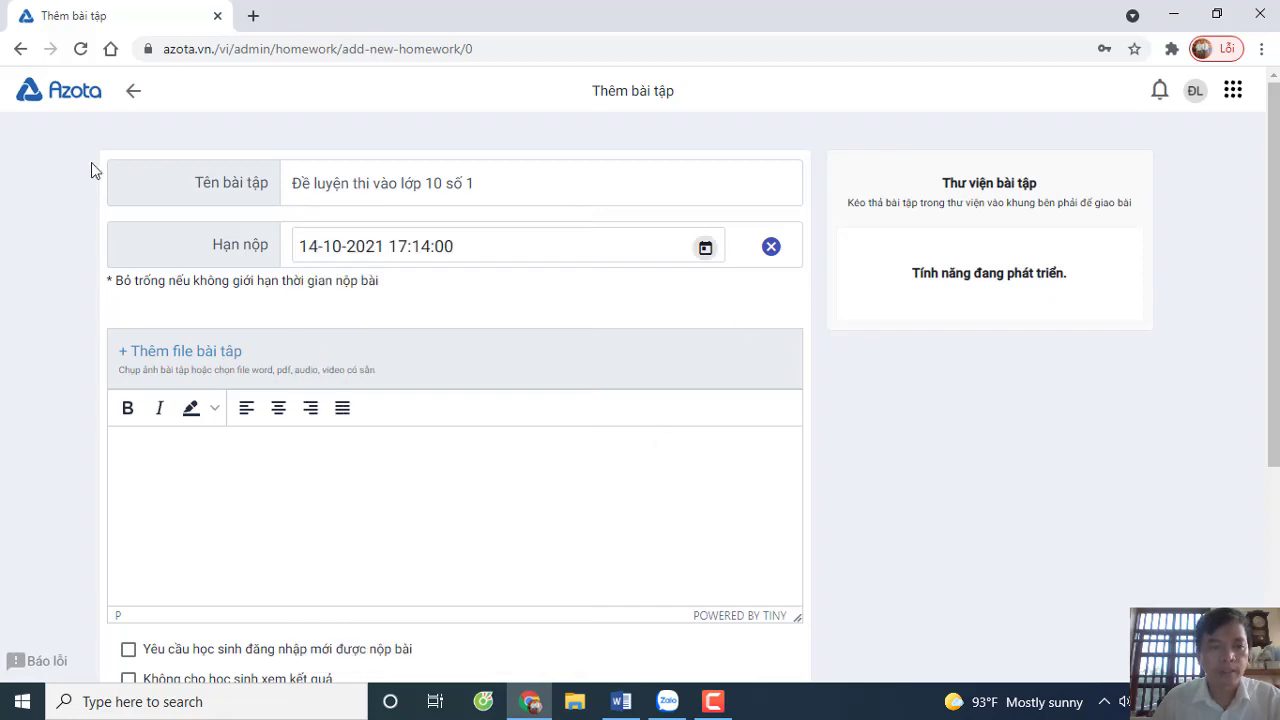
- Attach the exam document DE DE XUAT VAO 10.doc to the homework
left_click(153, 354)
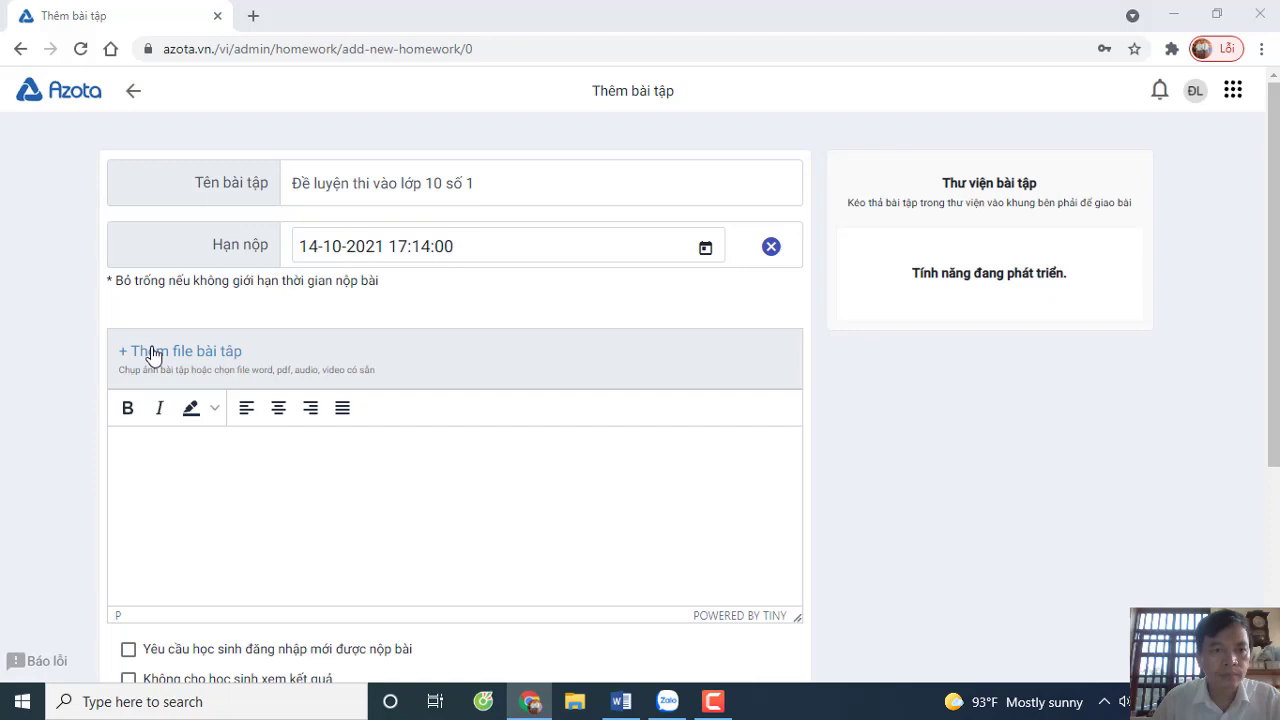
scroll(151, 354, "down", 3)
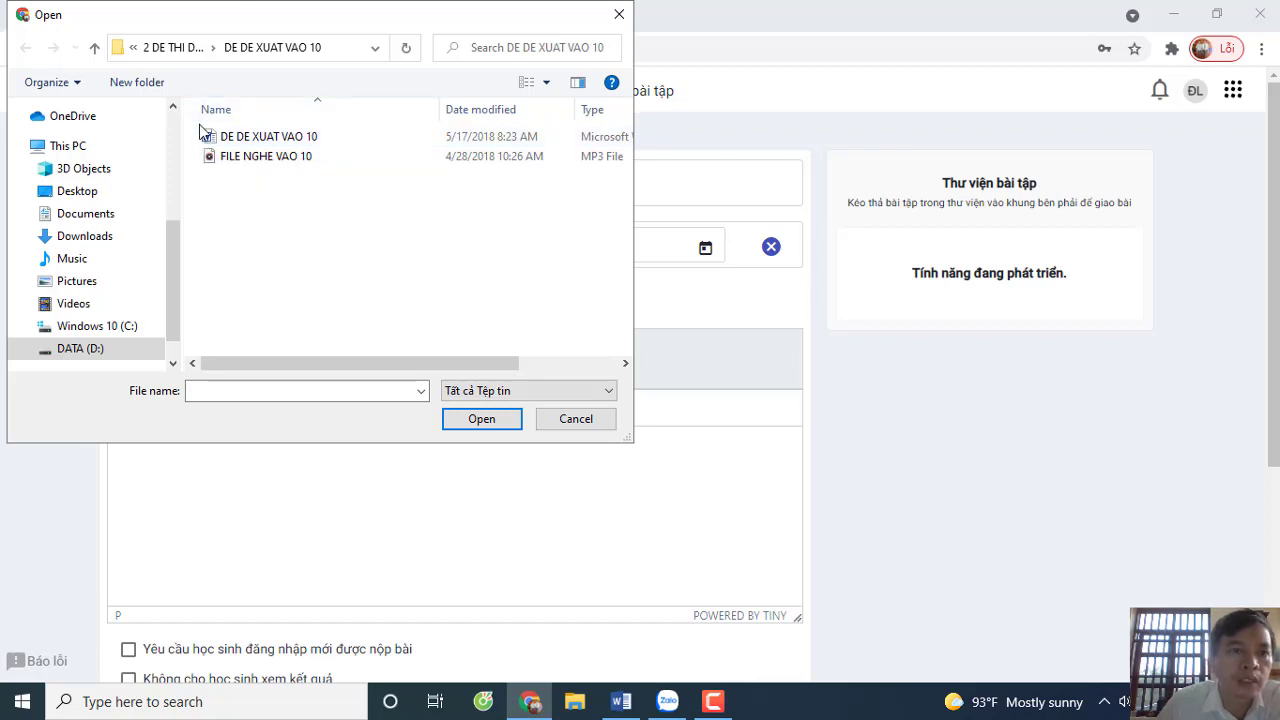
left_click(232, 140)
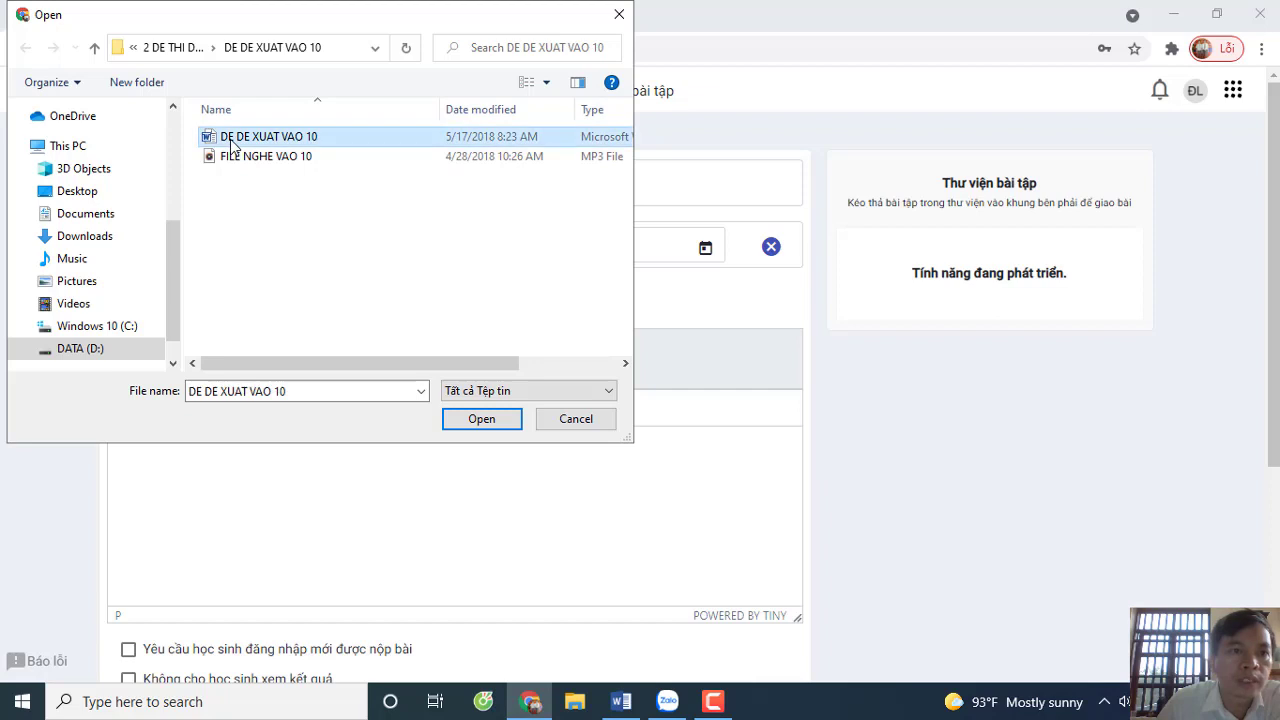
left_click(481, 420)
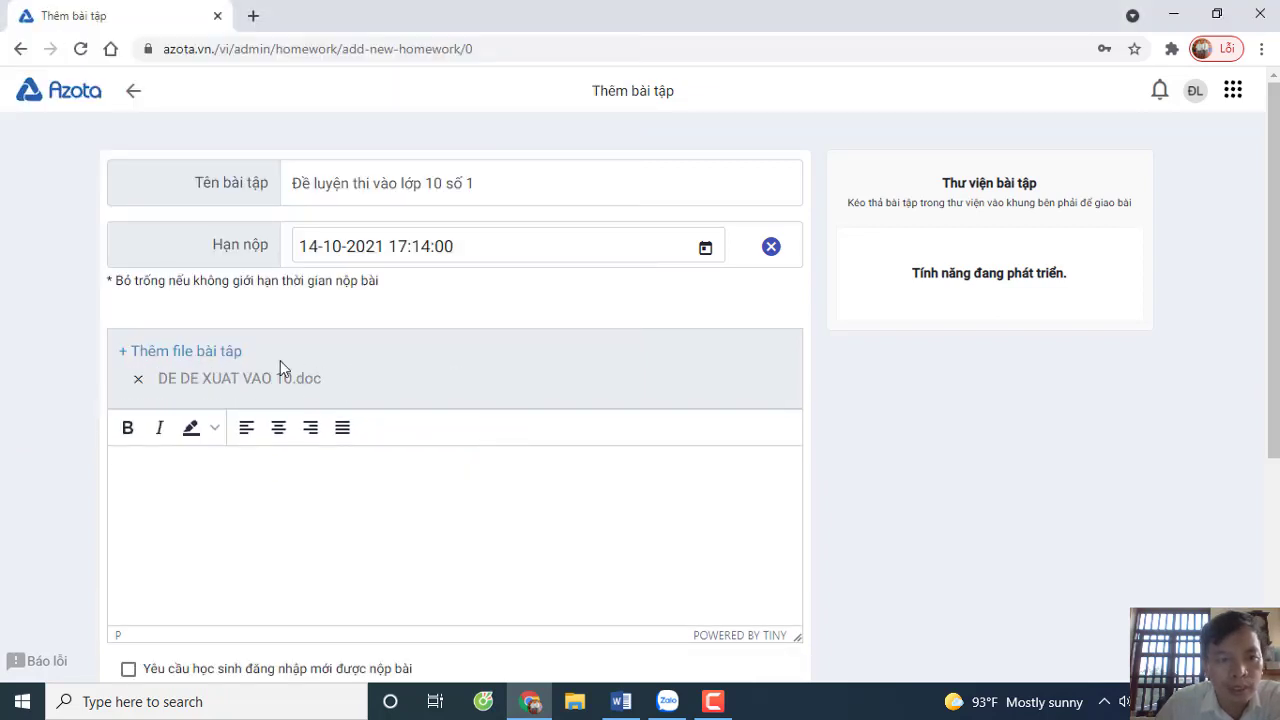
- Attach the listening file FILE NGHE VAO 10.mp3 to the homework
left_click(125, 352)
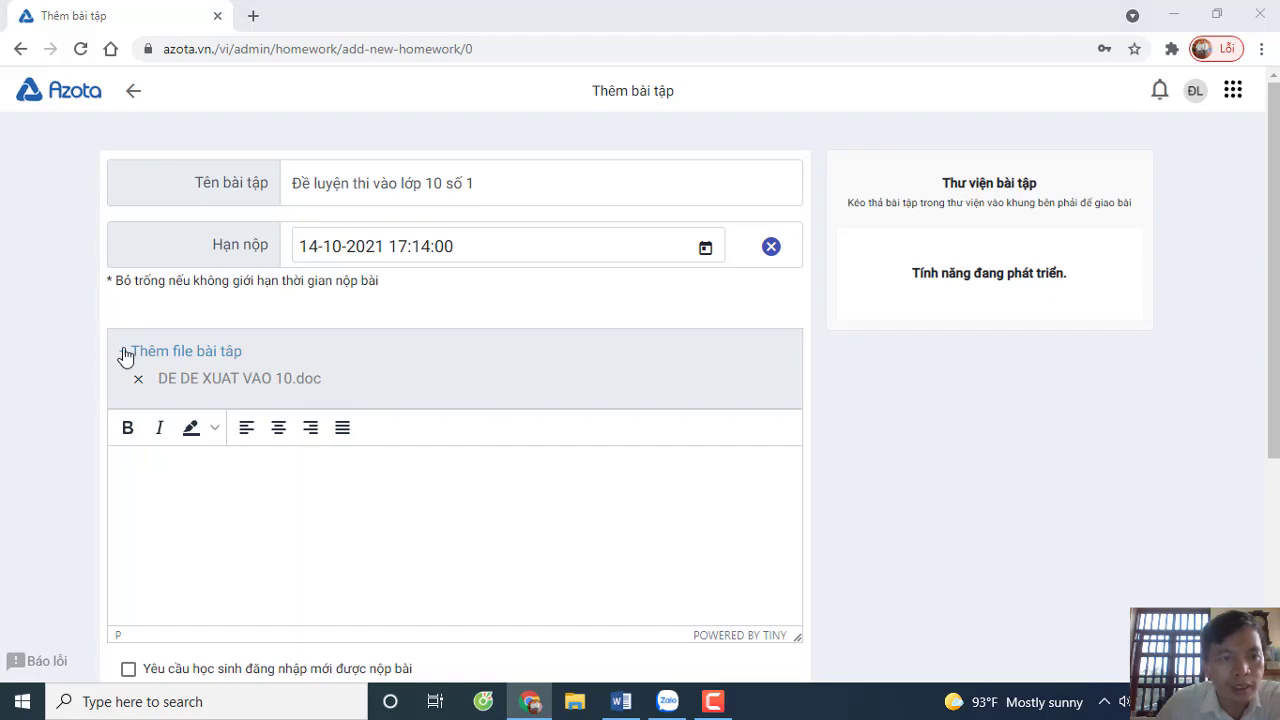
left_click(256, 165)
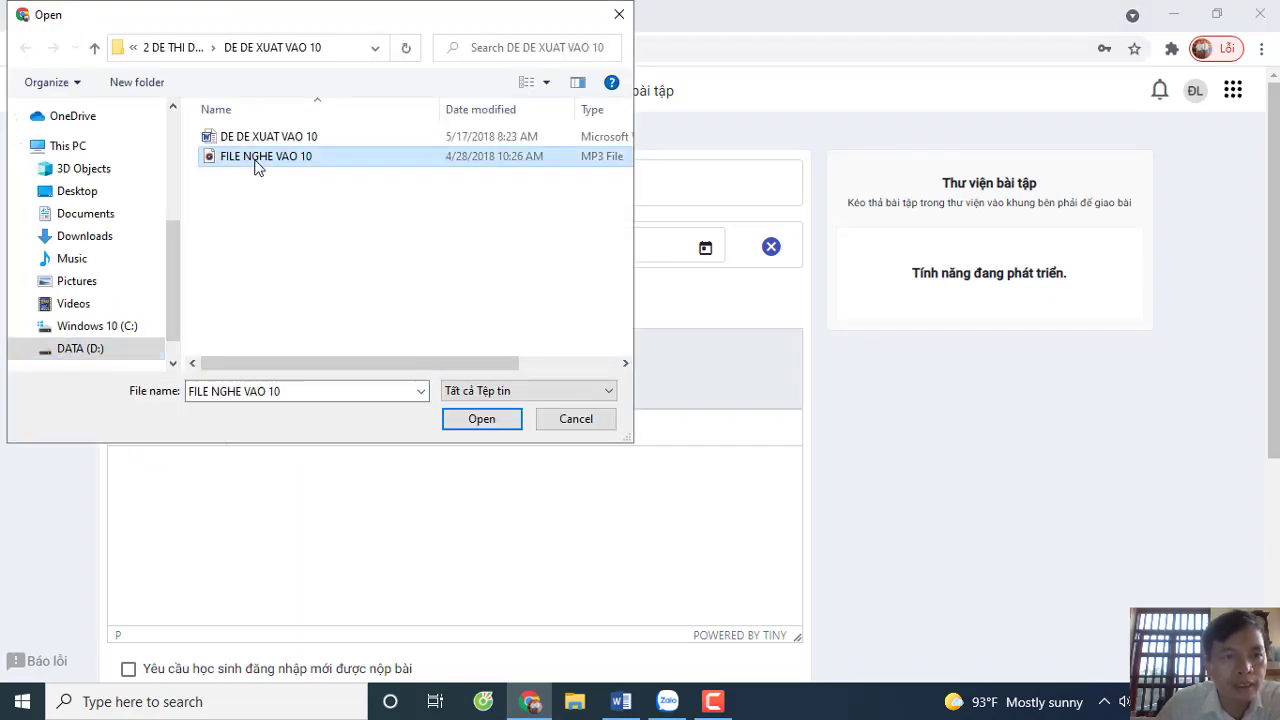
left_click(472, 420)
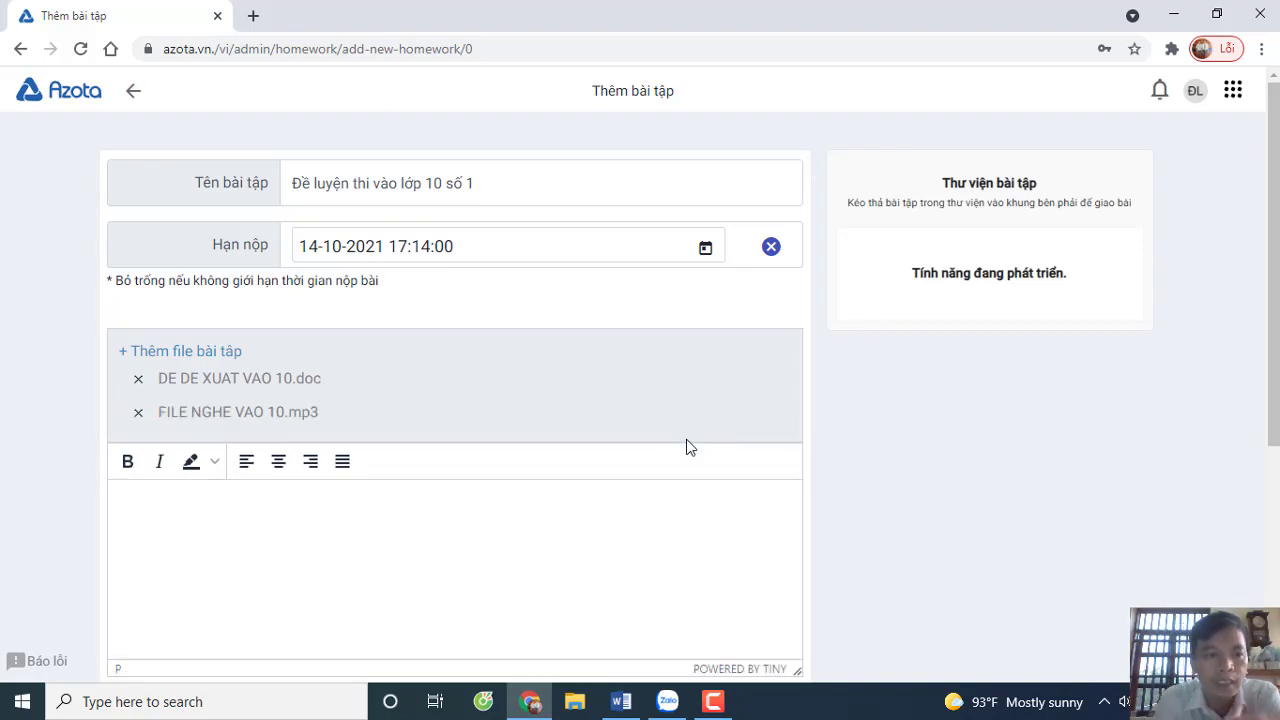
- Tick class 9a1 under Chọn lớp muốn giao bài and save the homework with LƯU
scroll(687, 440, "down", 4)
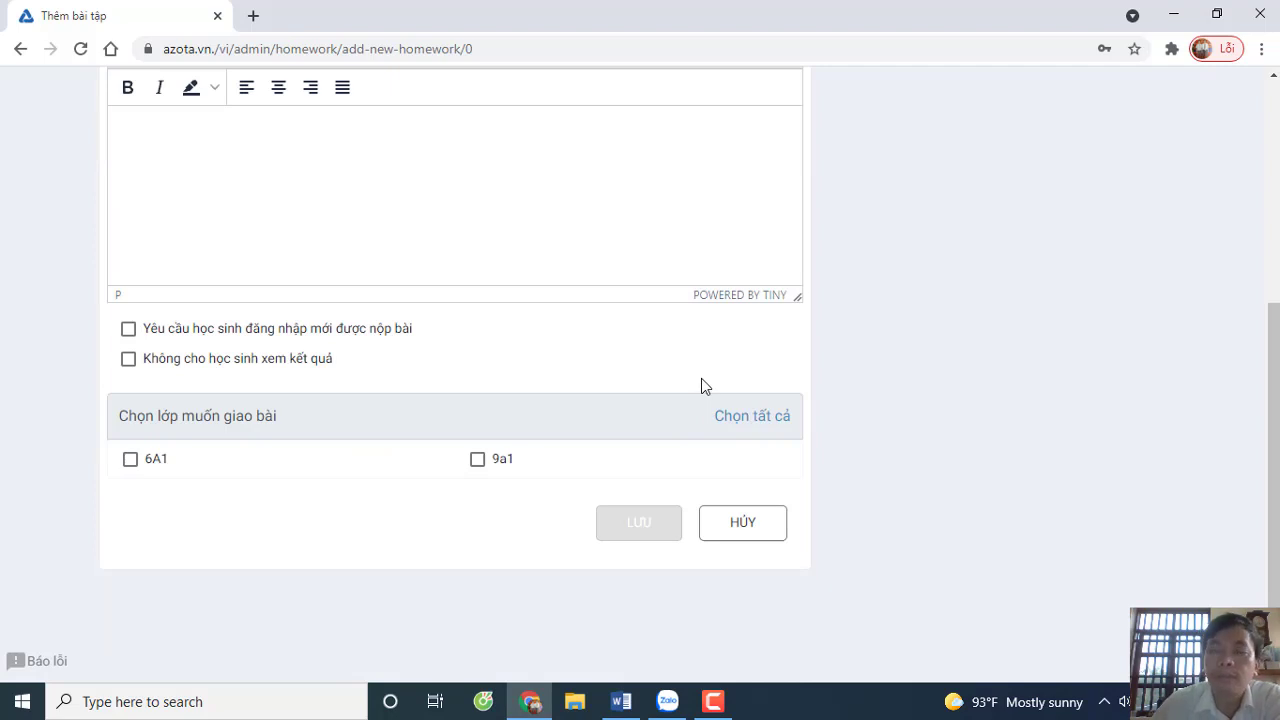
left_click(478, 460)
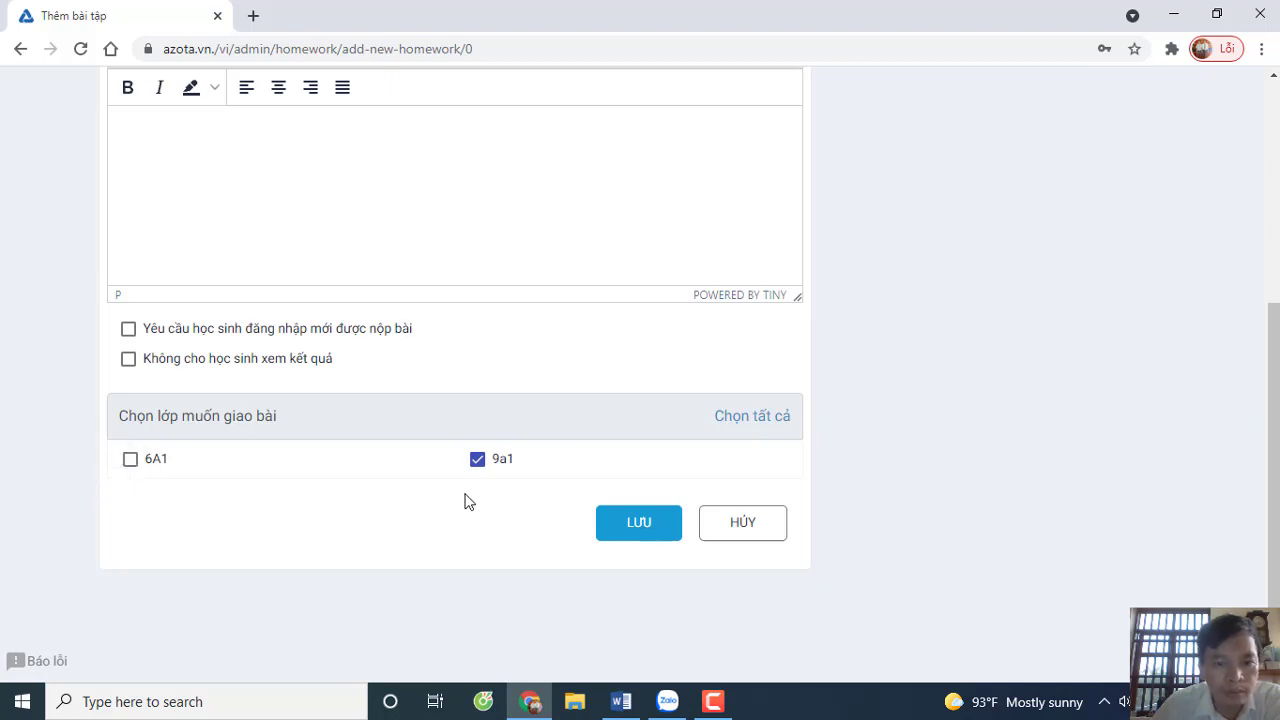
left_click(640, 523)
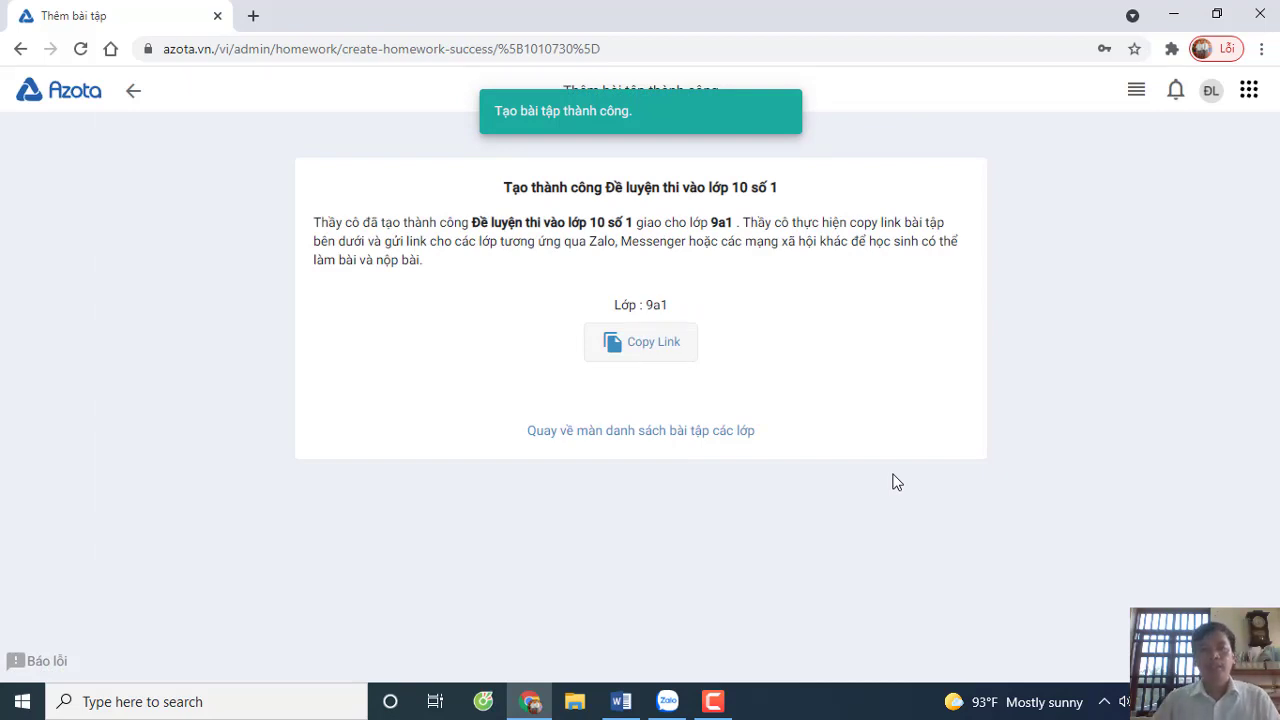
- Copy the homework's 9a1 submission link and bring the Zalo window to the front
left_click(628, 352)
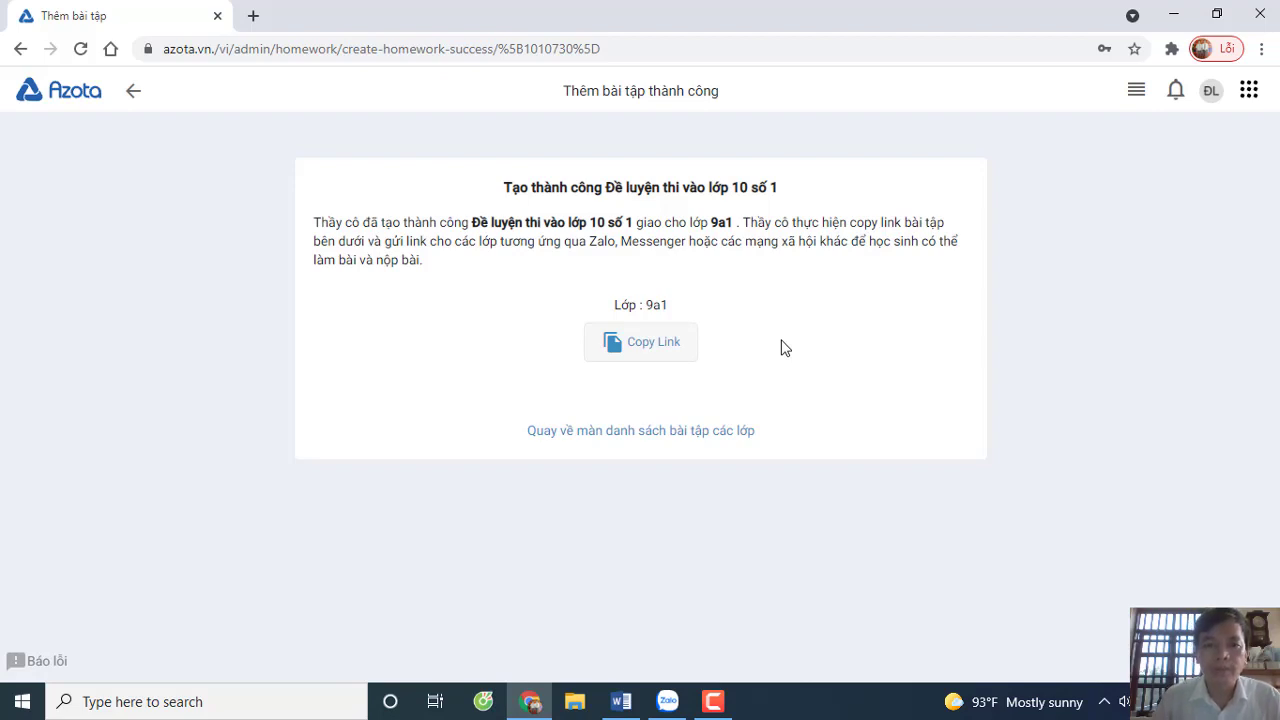
left_click(676, 356)
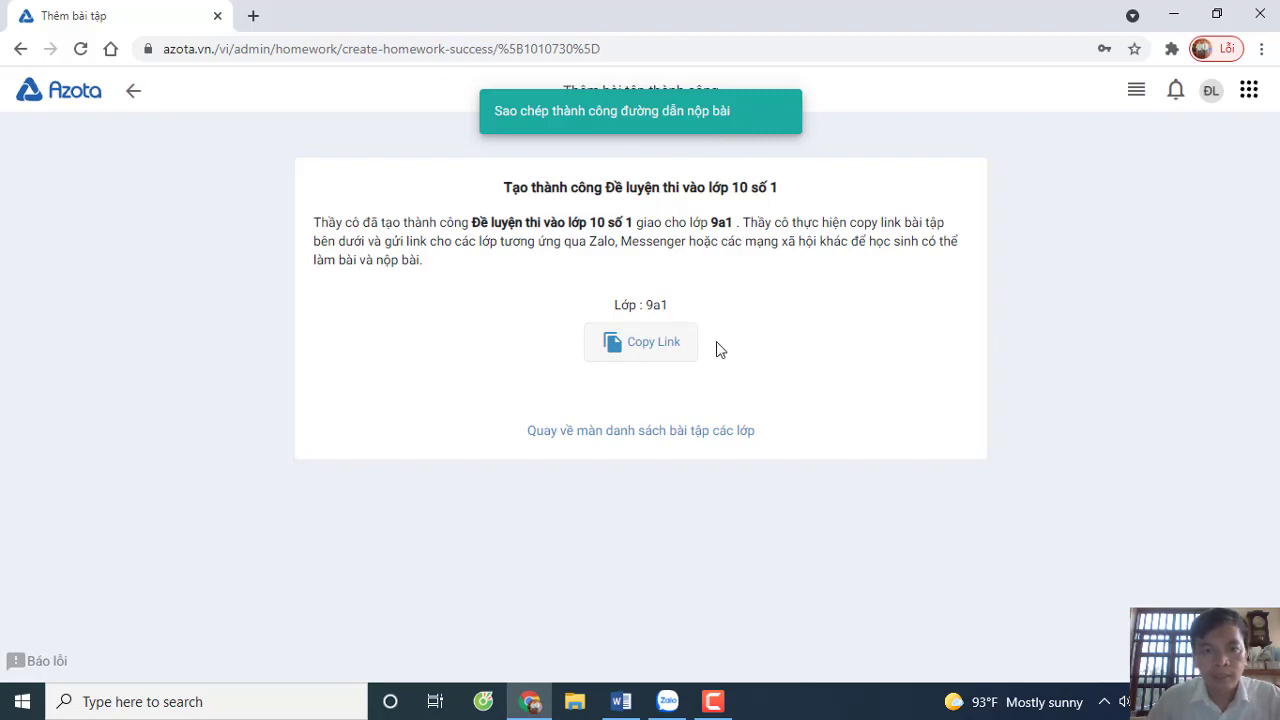
mouse_move(667, 701)
left_click(672, 648)
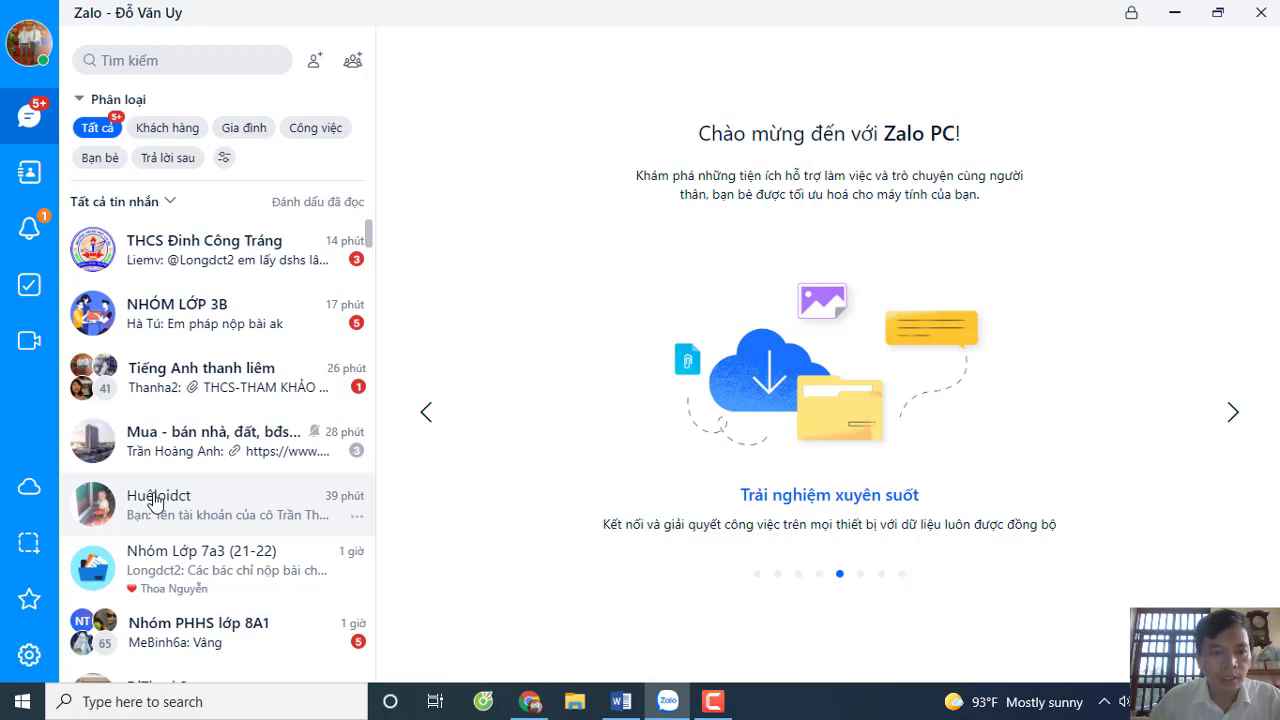
- In the contact's chat, write that class 9a1 students must enter full name, birth date and phone to do and submit the homework
left_click(155, 500)
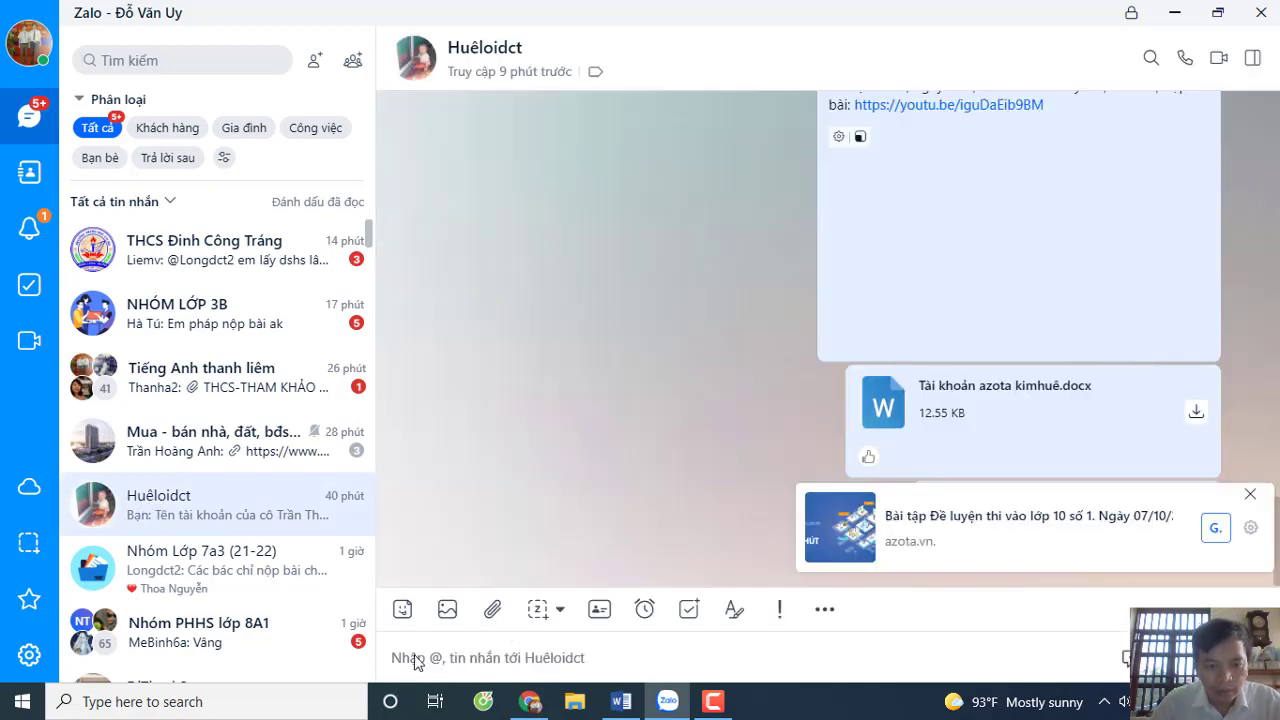
left_click(417, 662)
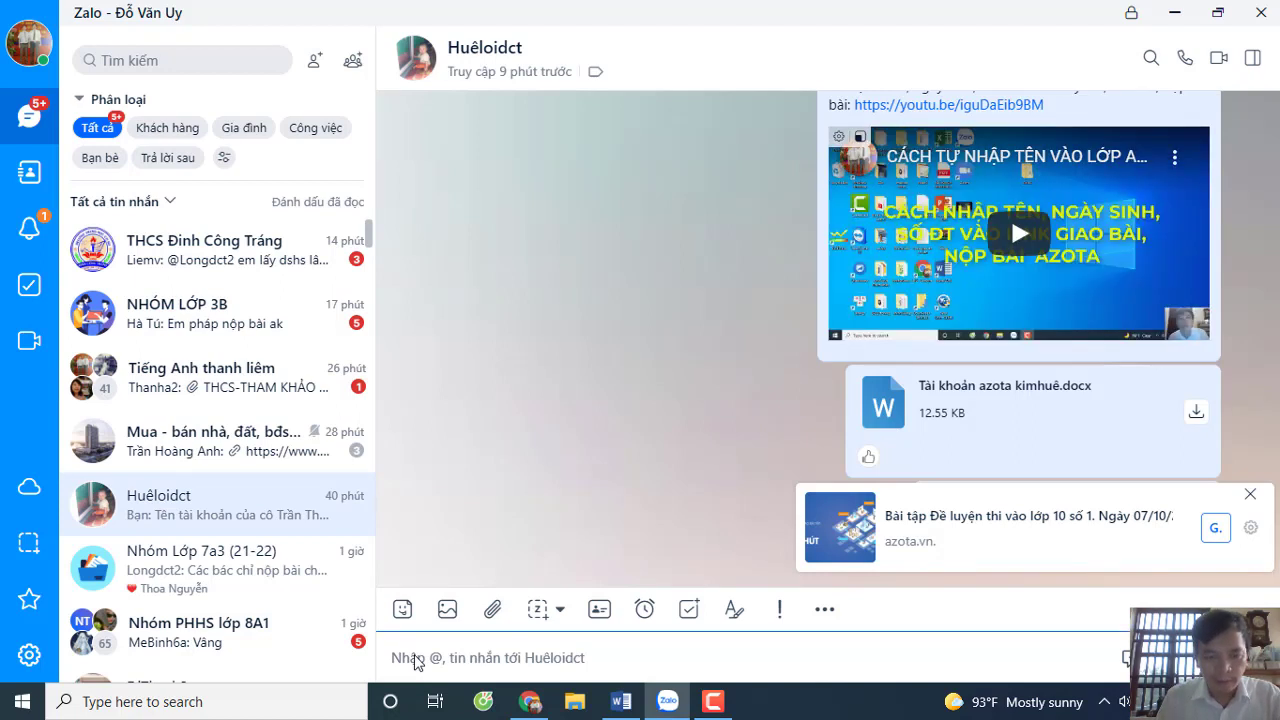
type("Học sinh l")
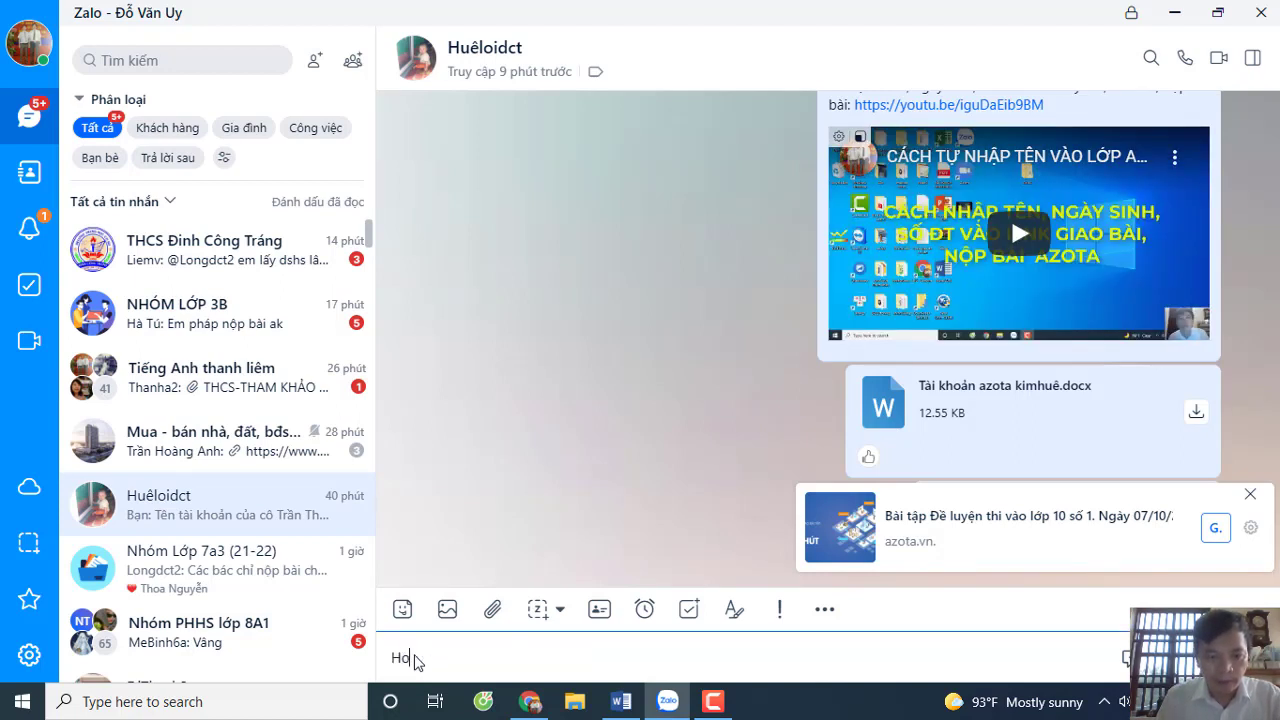
type("ớp ")
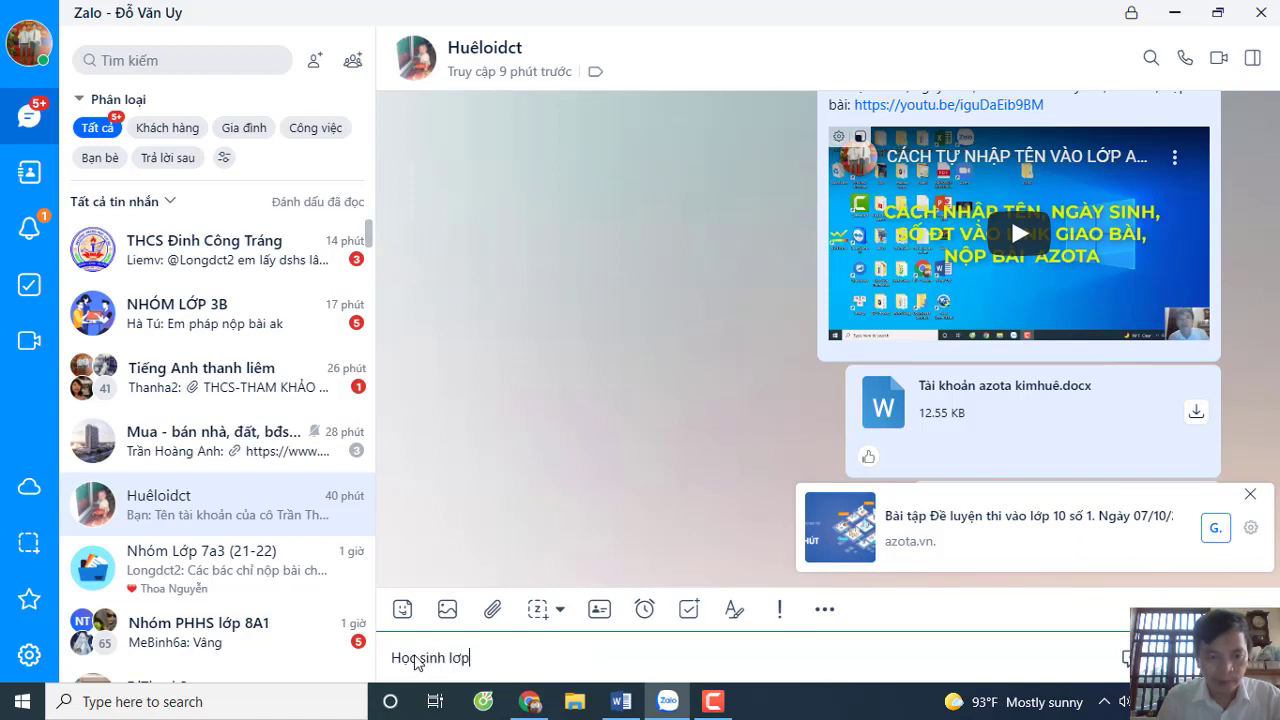
type("9")
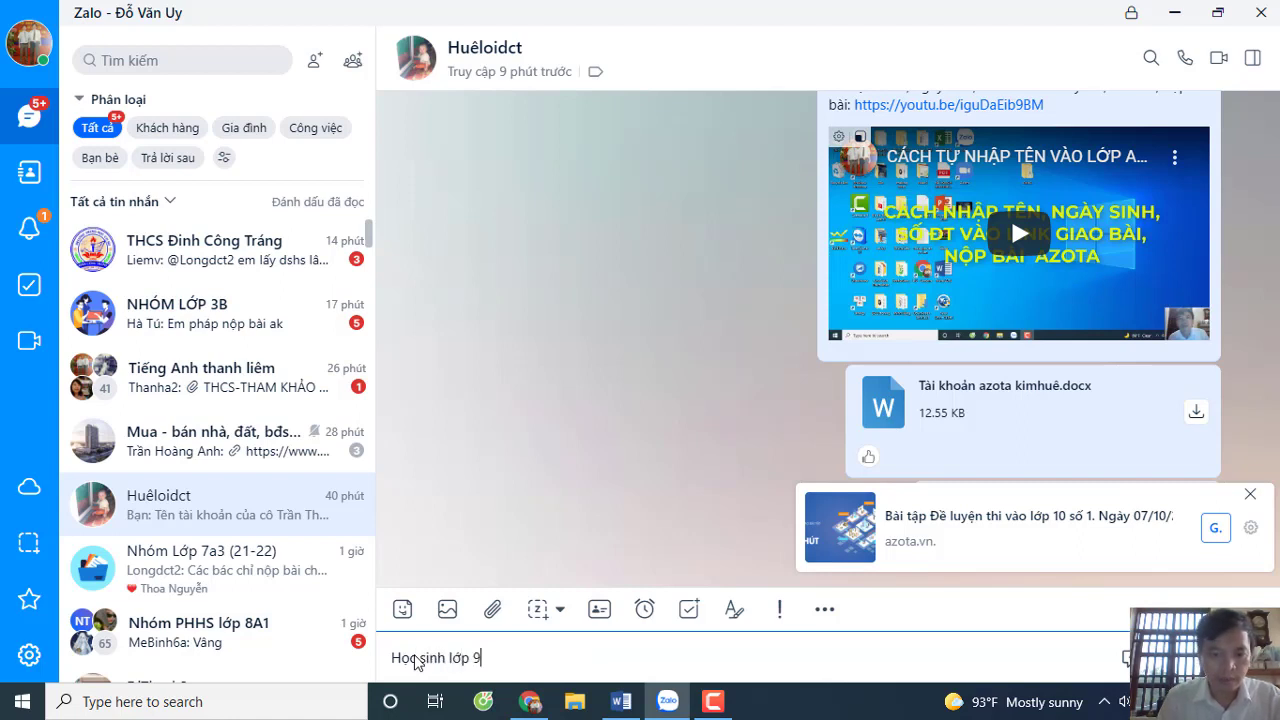
type(" a 1")
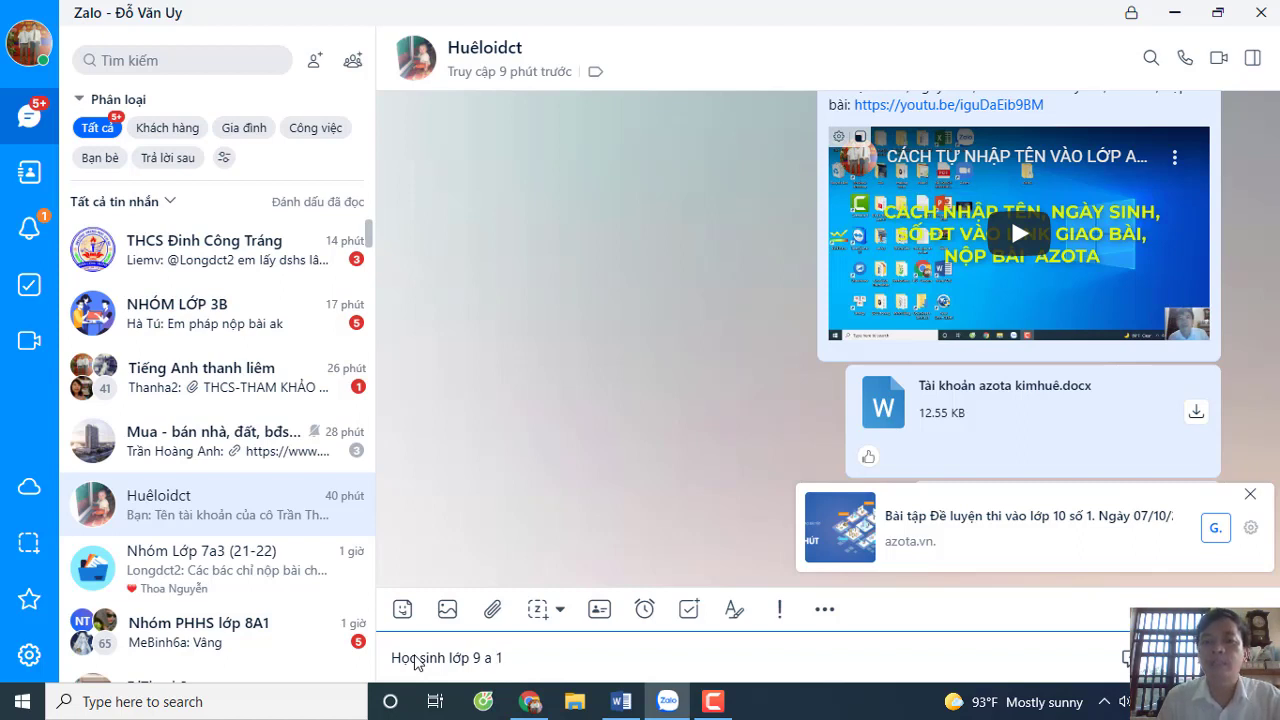
type(" tư")
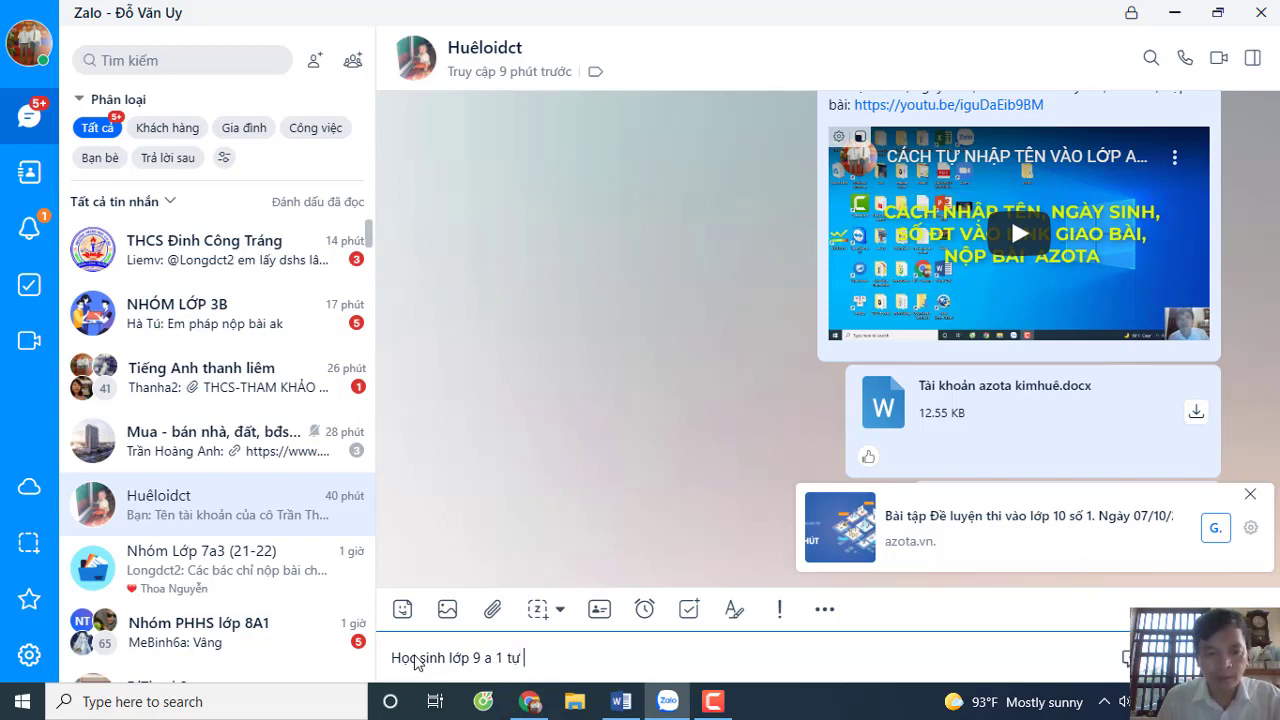
type("ự nhập tên")
key("BackSpace")
key("BackSpace")
key("BackSpace")
type("họ ")
type("tên đă")
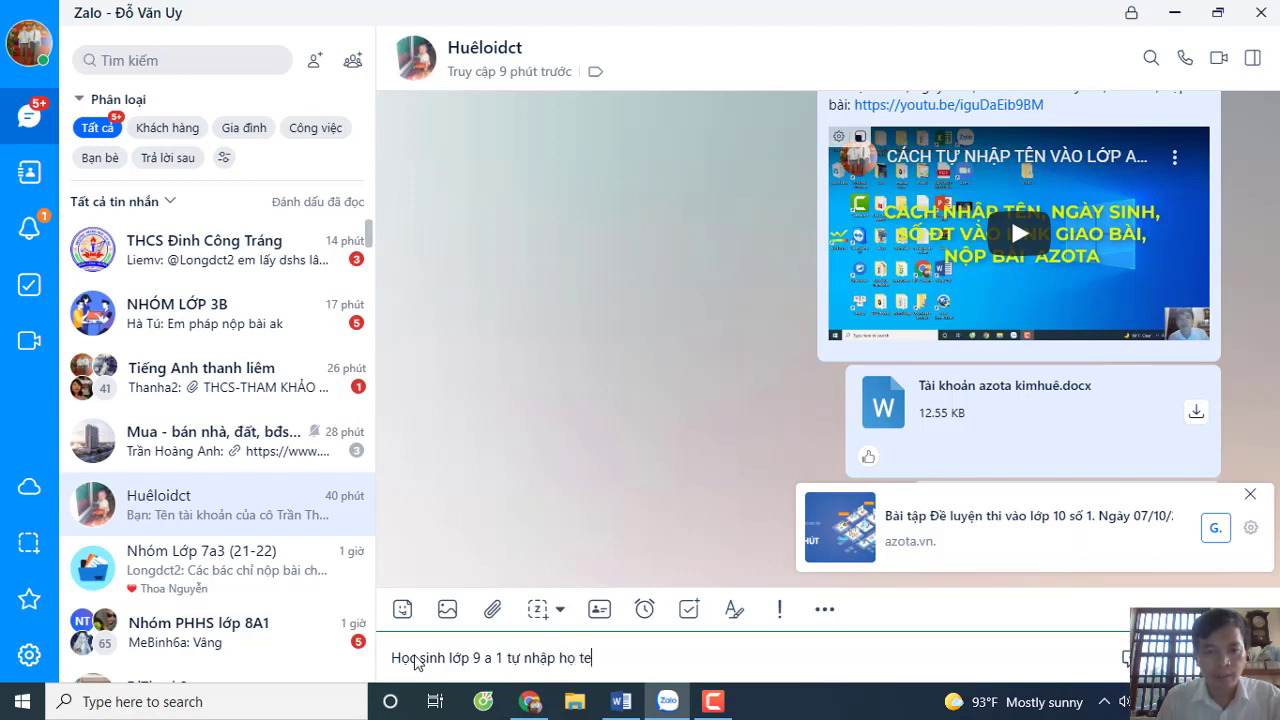
type("y")
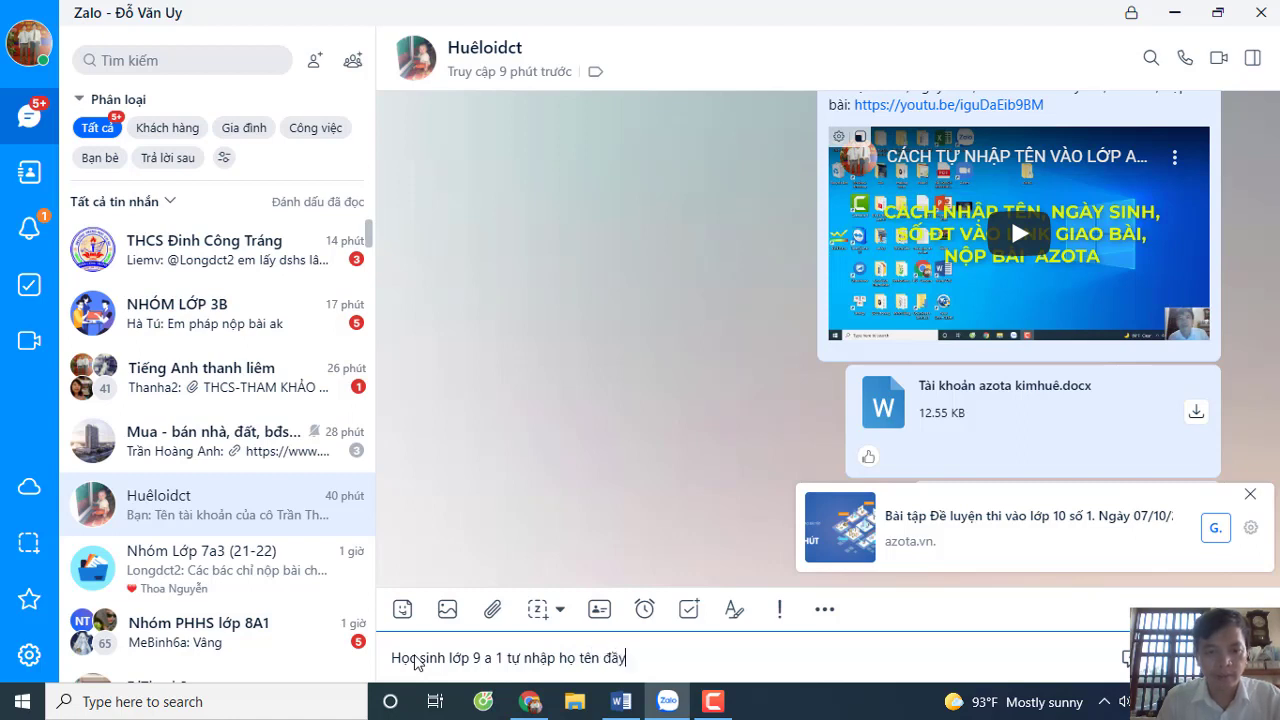
type(" đủ k")
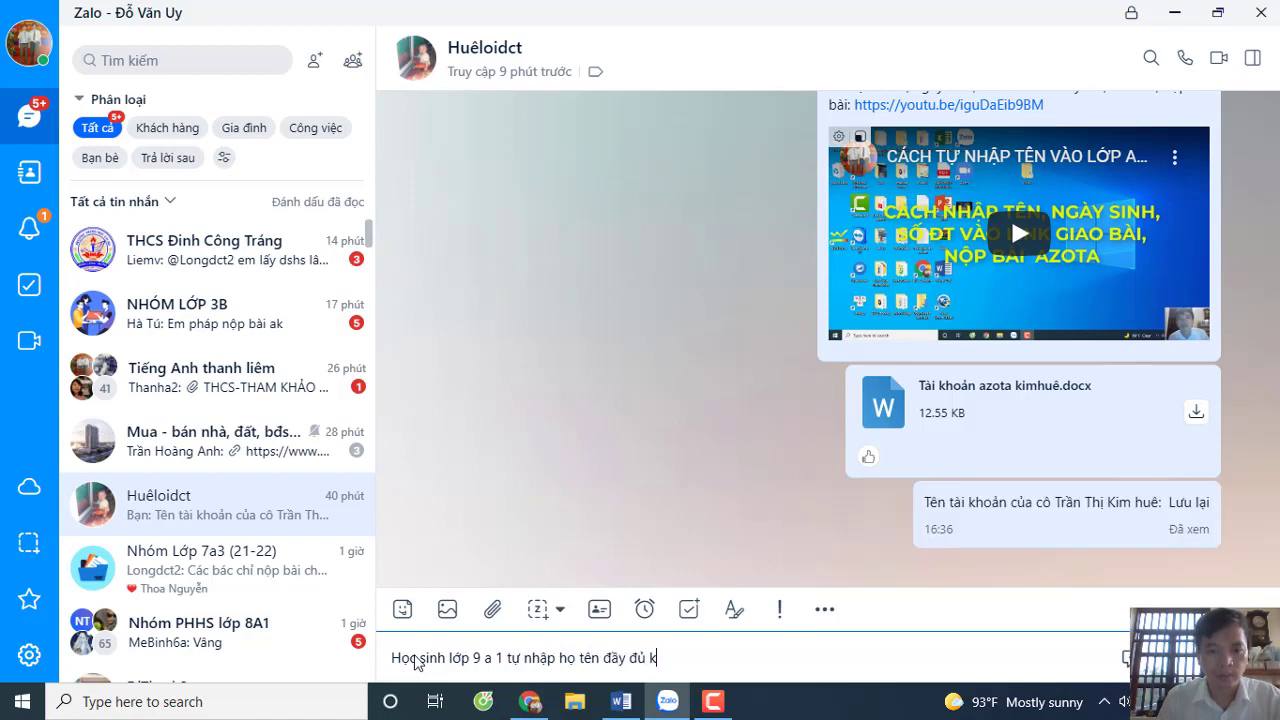
type("èm theo ngày sinh, ")
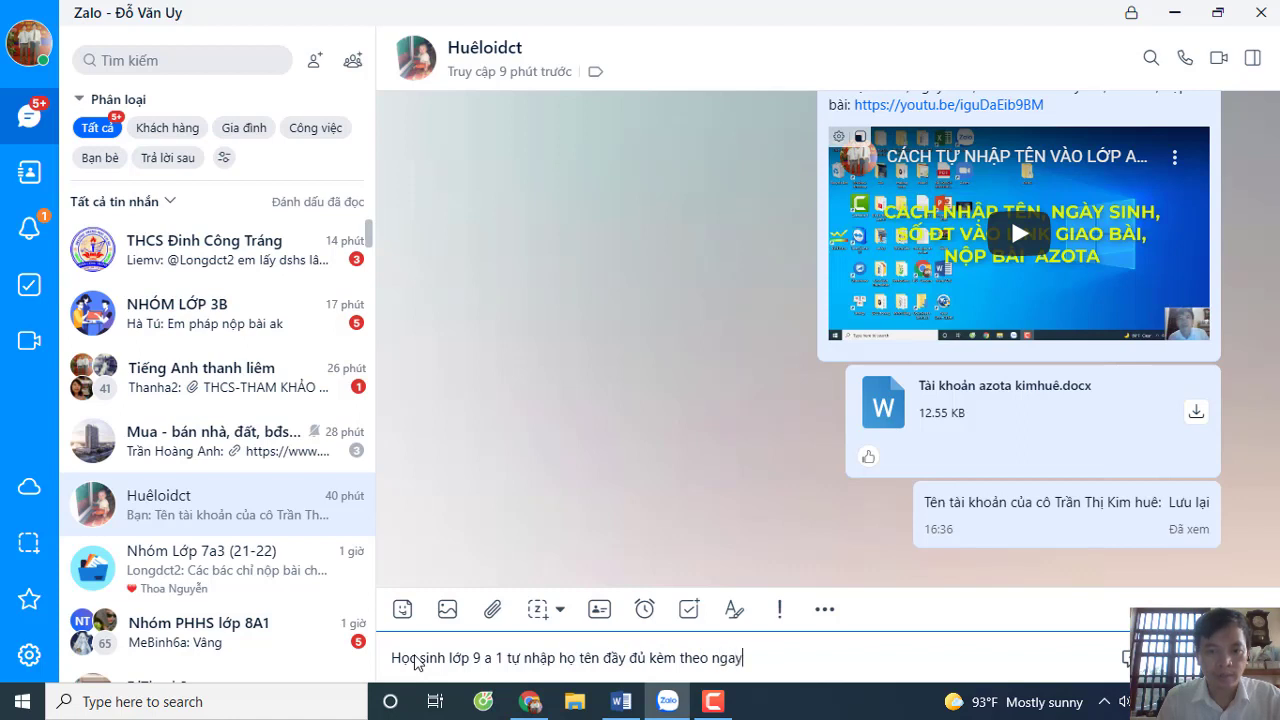
type("sdt vòa")
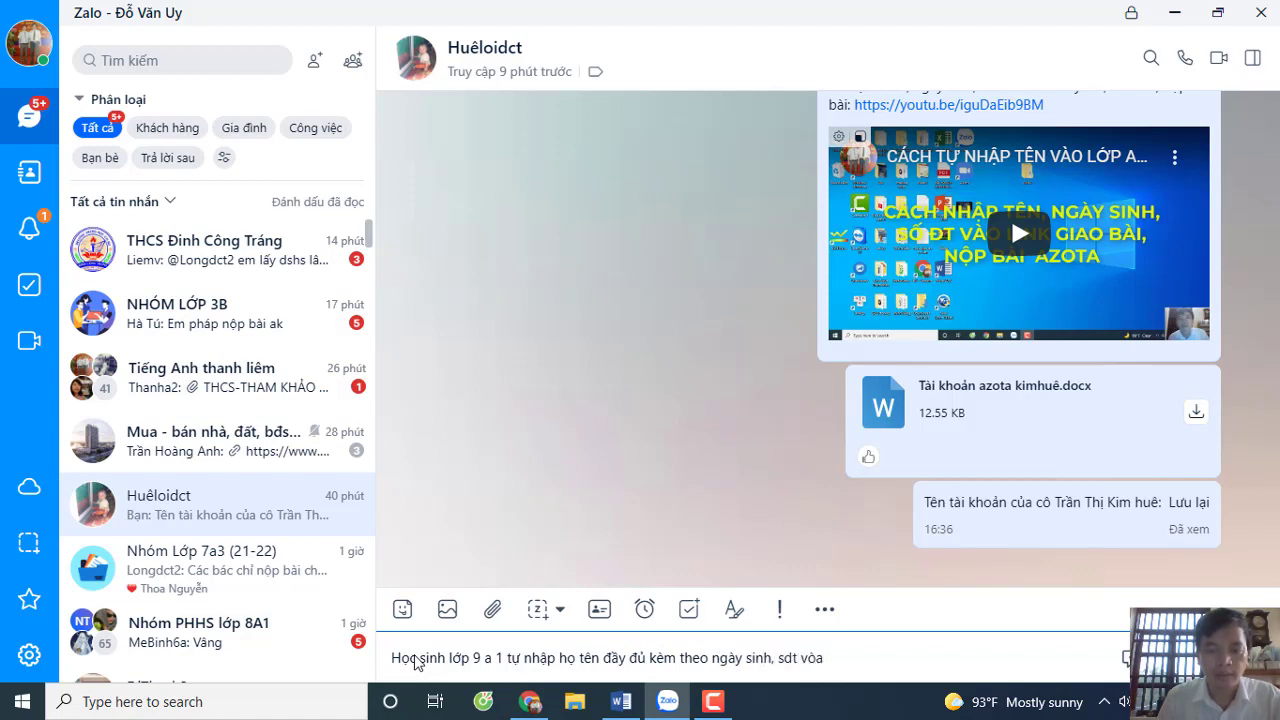
key("BackSpace")
key("BackSpace")
key("BackSpace")
type("ao link này để làm ")
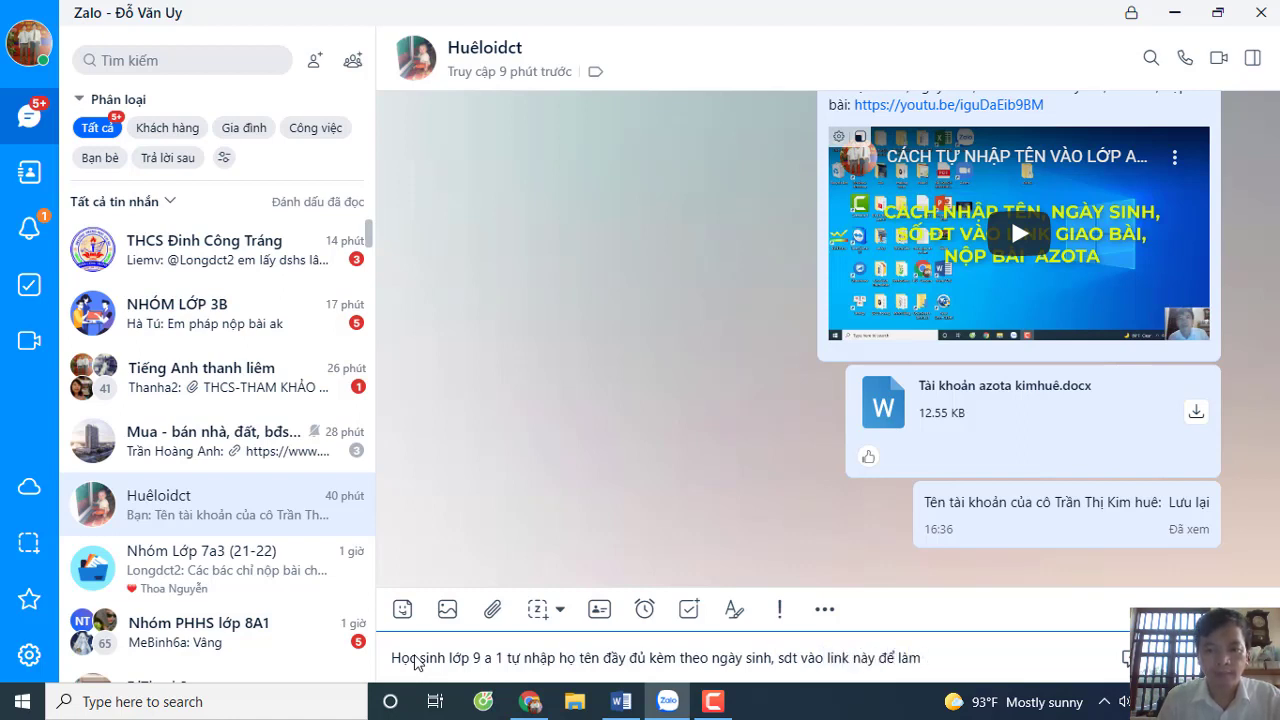
type("bài va")
type(" n")
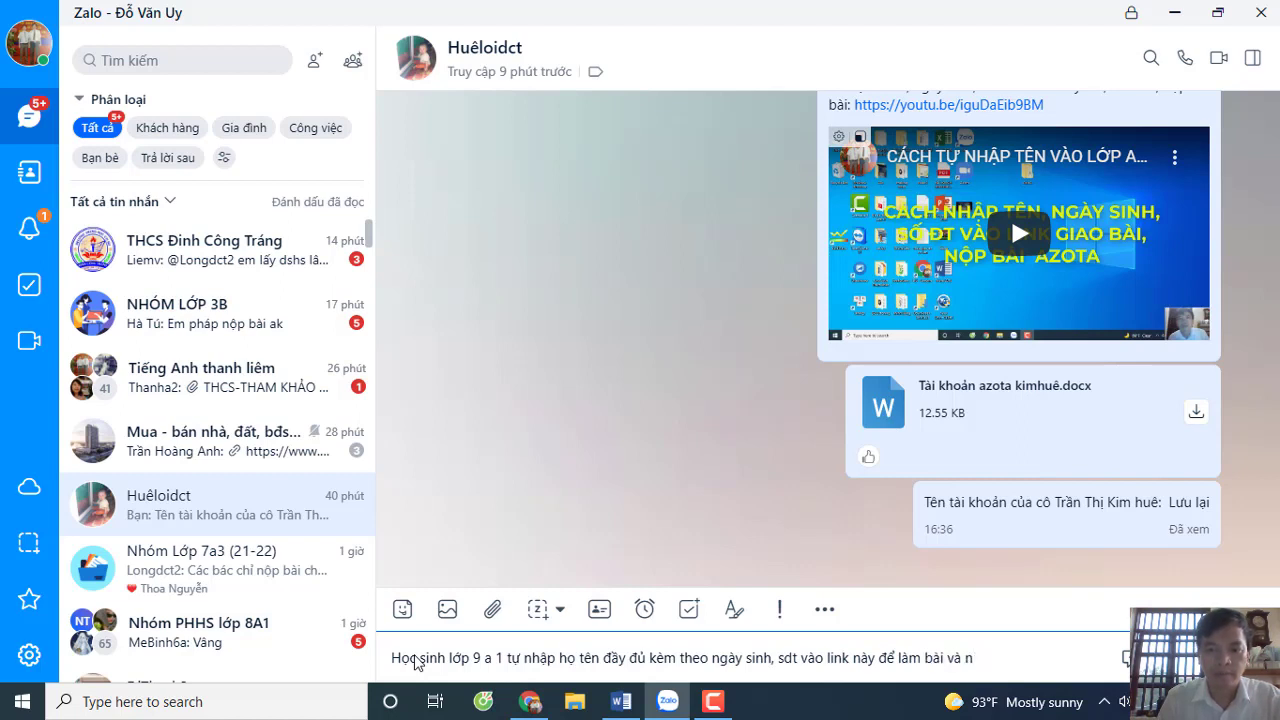
type("iopj bai")
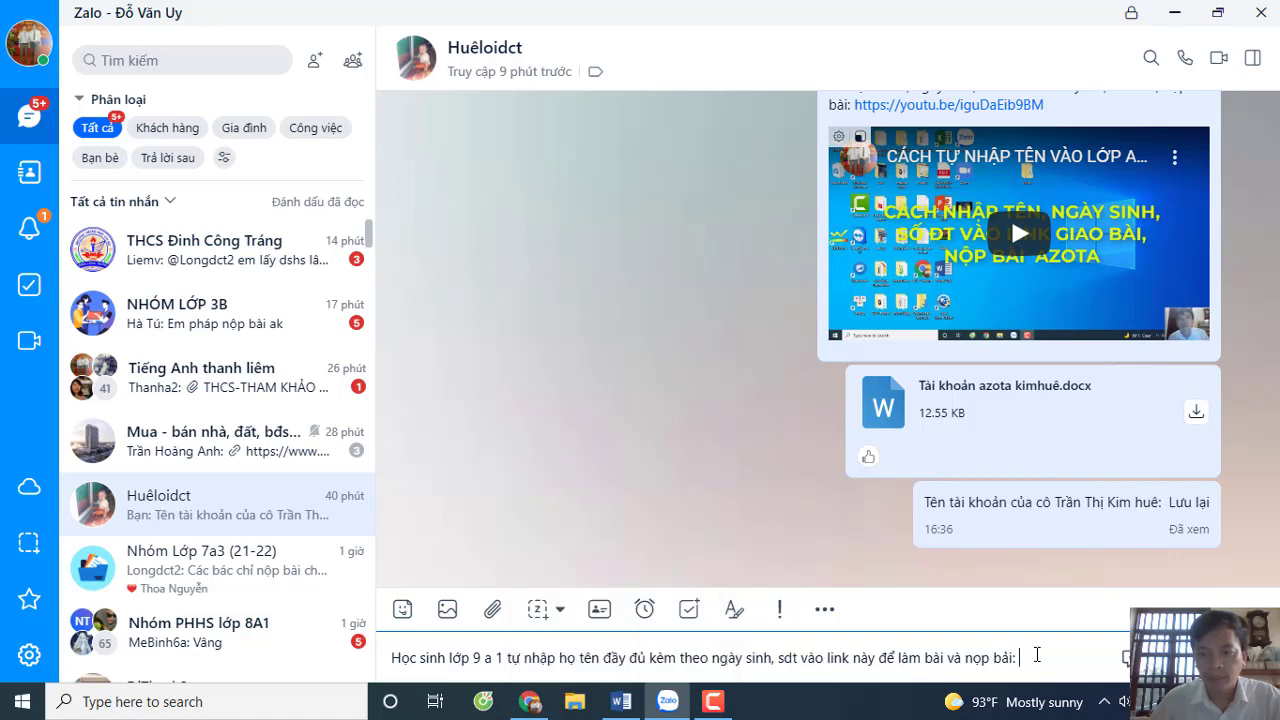
- Paste the Azota homework link into the message and send it
right_click(1040, 657)
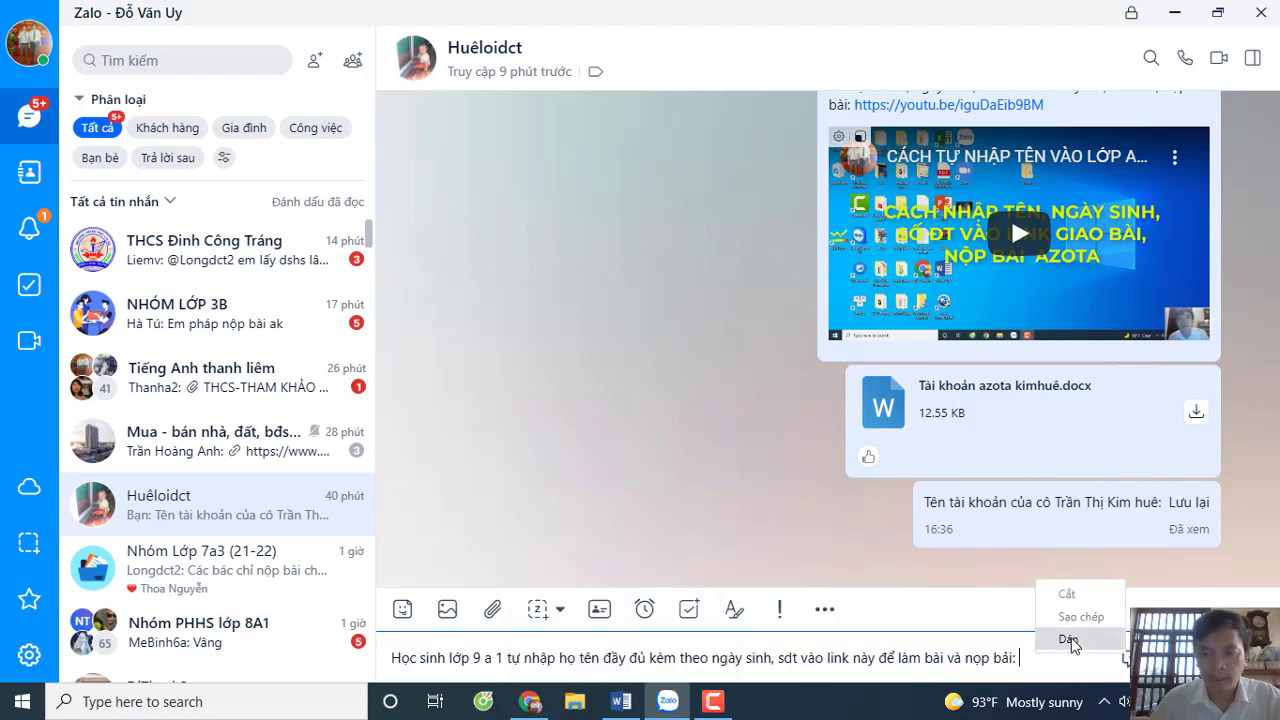
left_click(1071, 637)
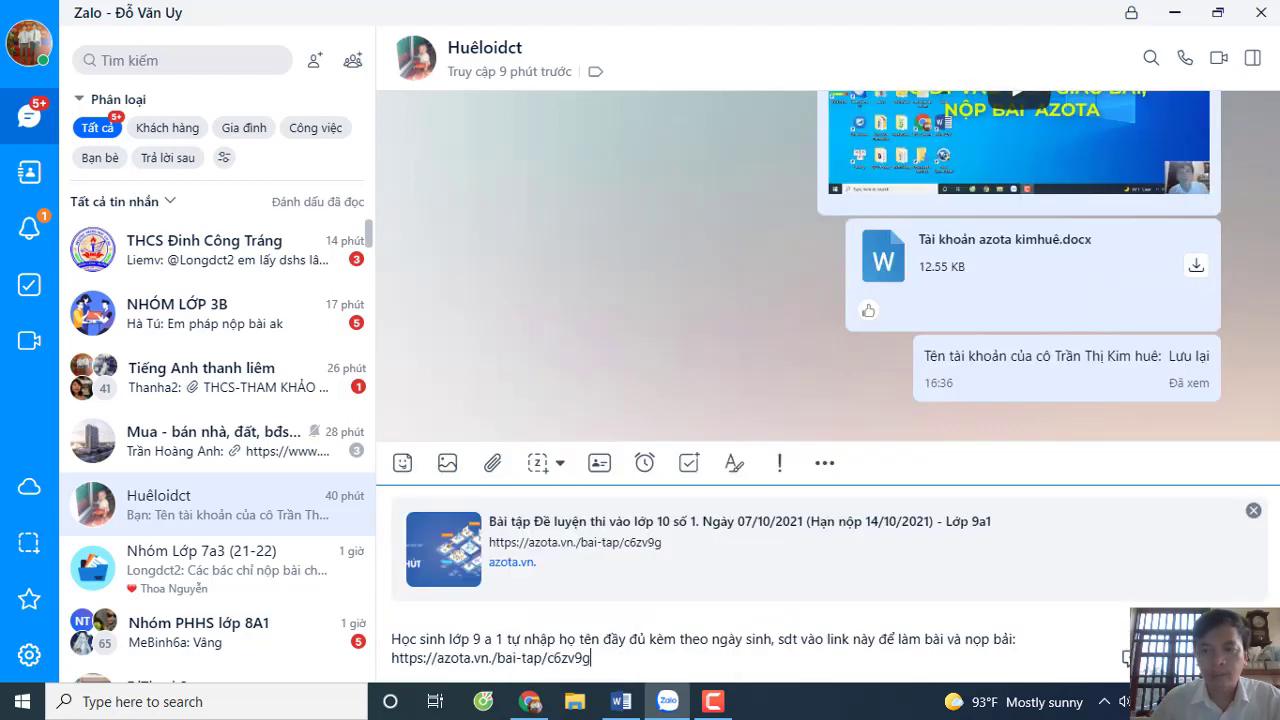
key("Return")
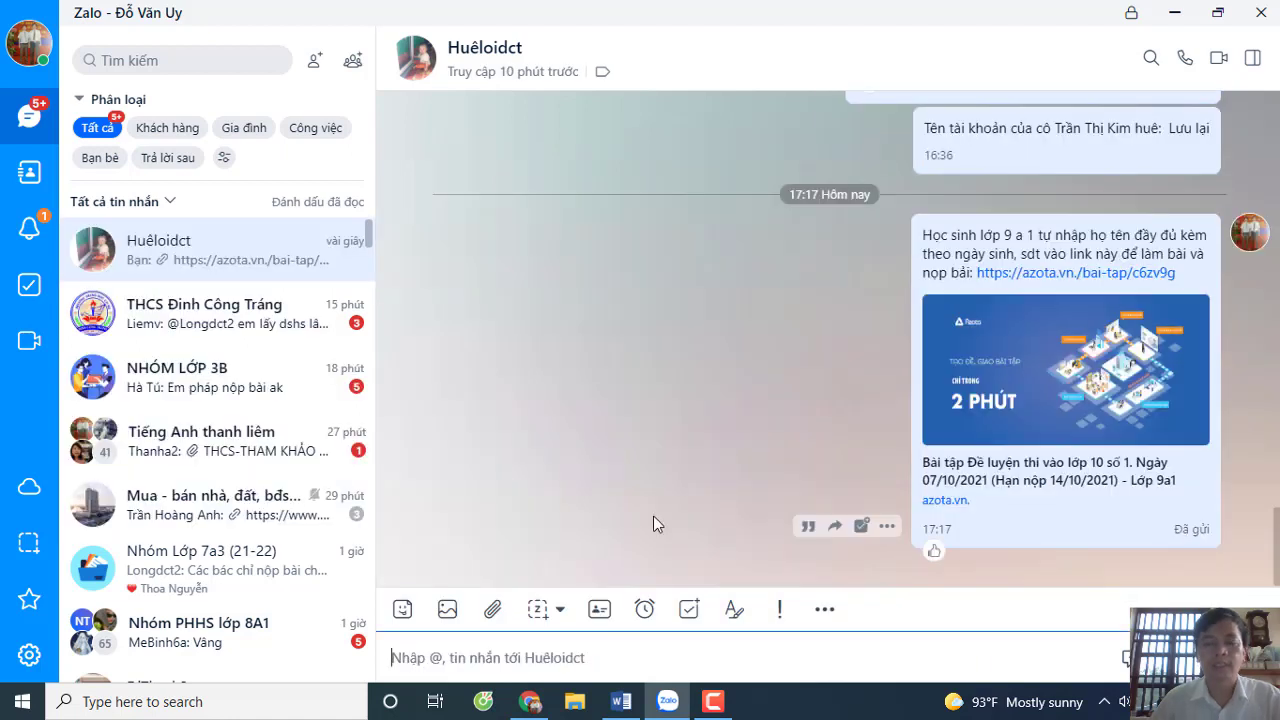